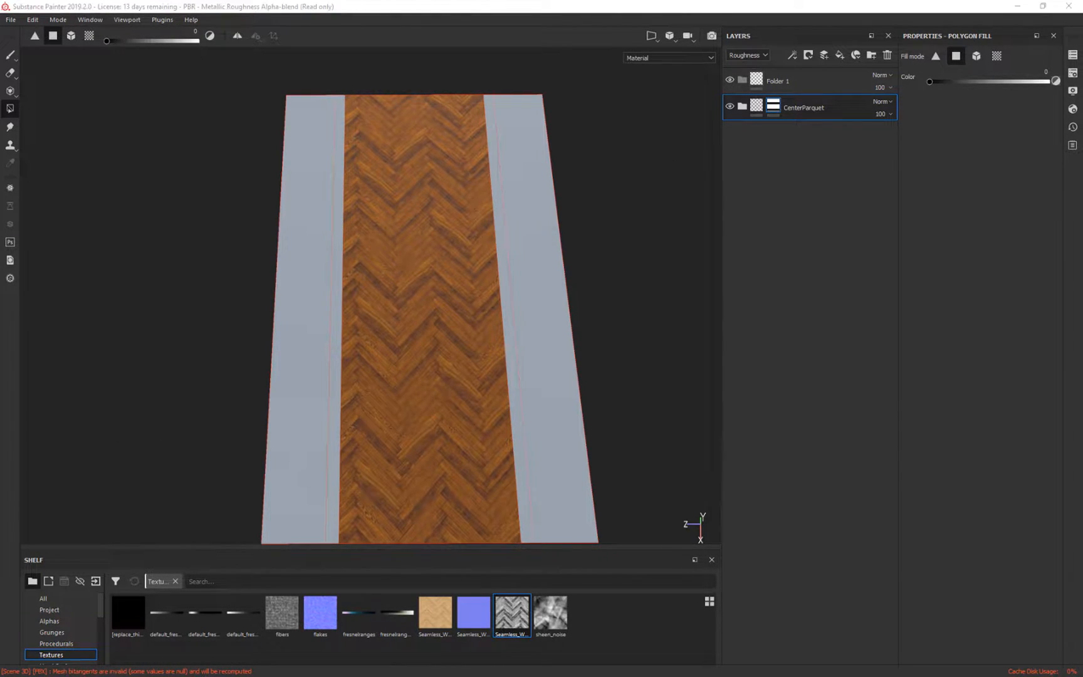
- Switch to File Explorer and bring the three rovere wood parquet and four tileable wood planks images from the Tues folder into Substance Painter's shelf
{"action": "key", "text": "alt+Tab"}
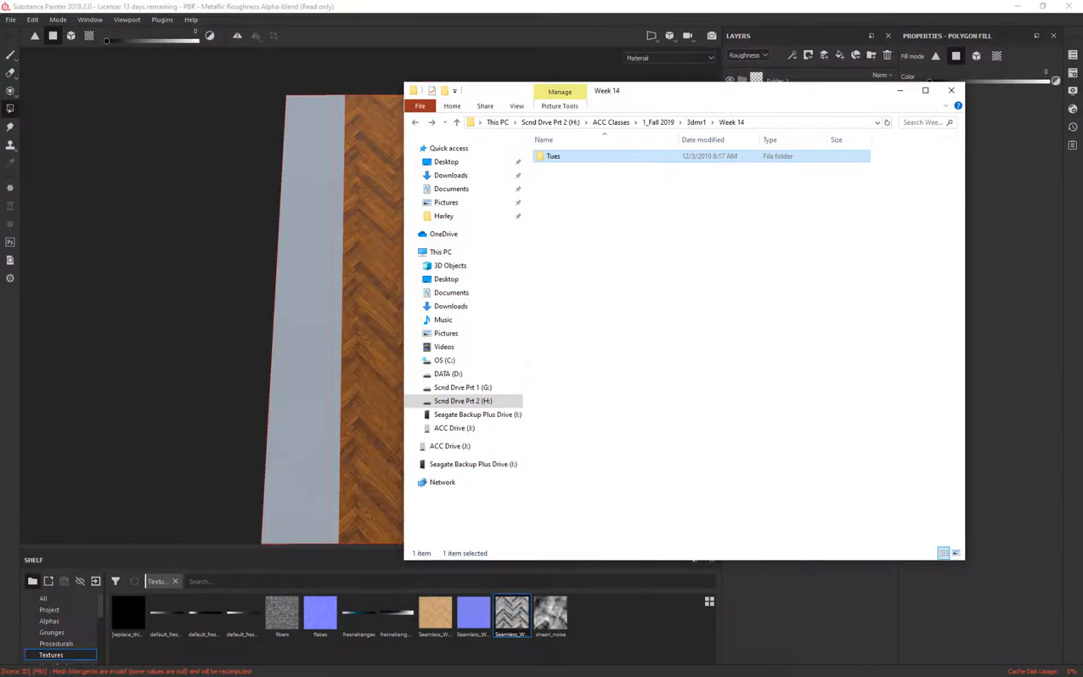
{"action": "left_click_drag", "start_coordinate": [820, 100], "coordinate": [815, 0]}
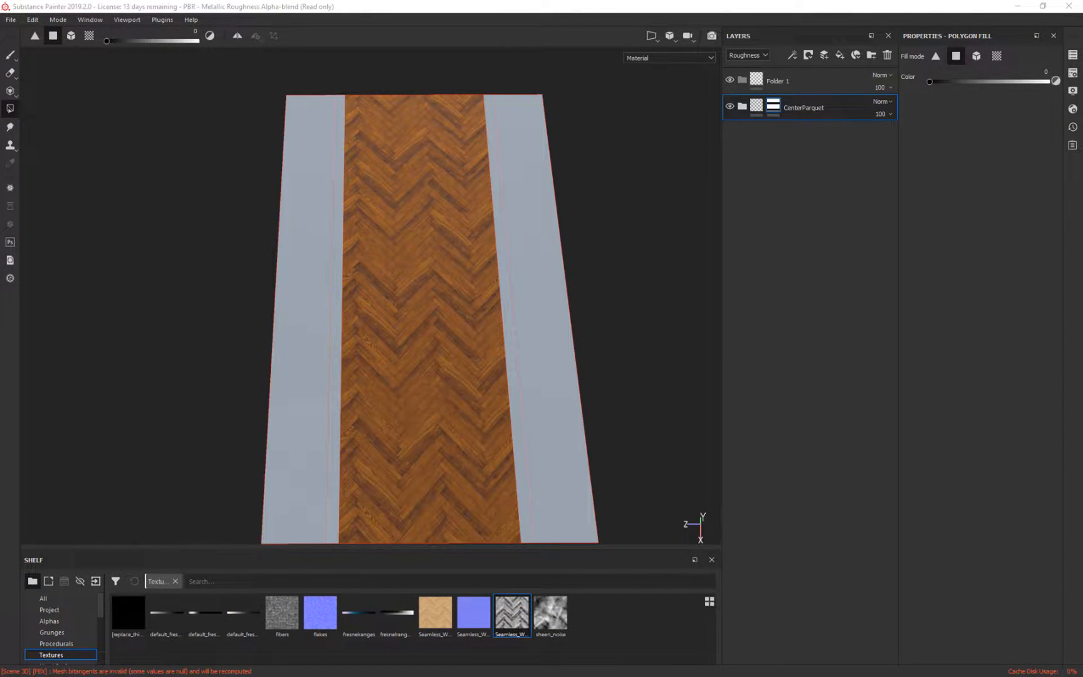
{"action": "mouse_move", "coordinate": [582, 0]}
{"action": "left_mouse_down"}
{"action": "mouse_move", "coordinate": [994, 350]}
{"action": "mouse_move", "coordinate": [896, 142]}
{"action": "mouse_move", "coordinate": [876, 131]}
{"action": "left_mouse_up"}
{"action": "left_click", "coordinate": [648, 195]}
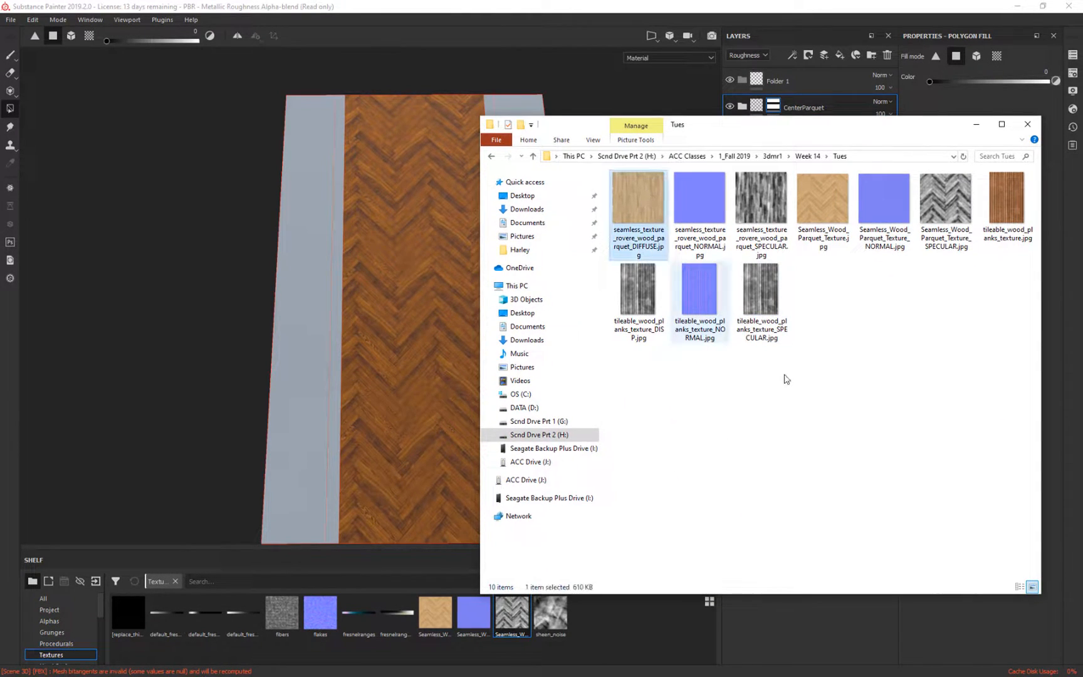
{"action": "left_click", "coordinate": [714, 201], "text": "ctrl"}
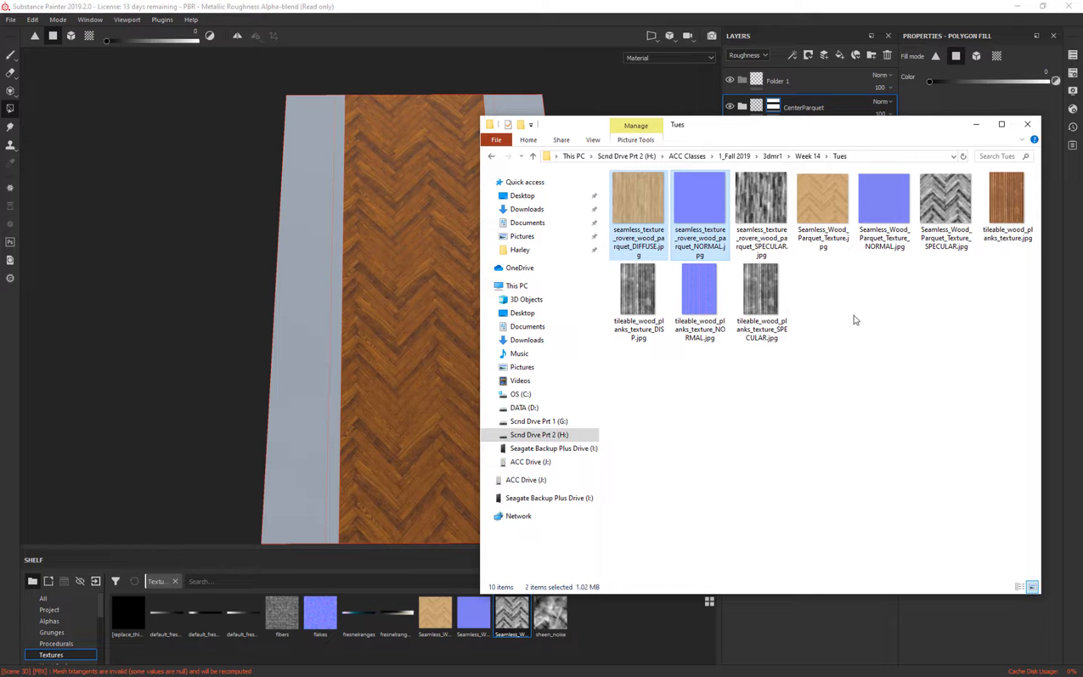
{"action": "left_click", "coordinate": [776, 210], "text": "ctrl"}
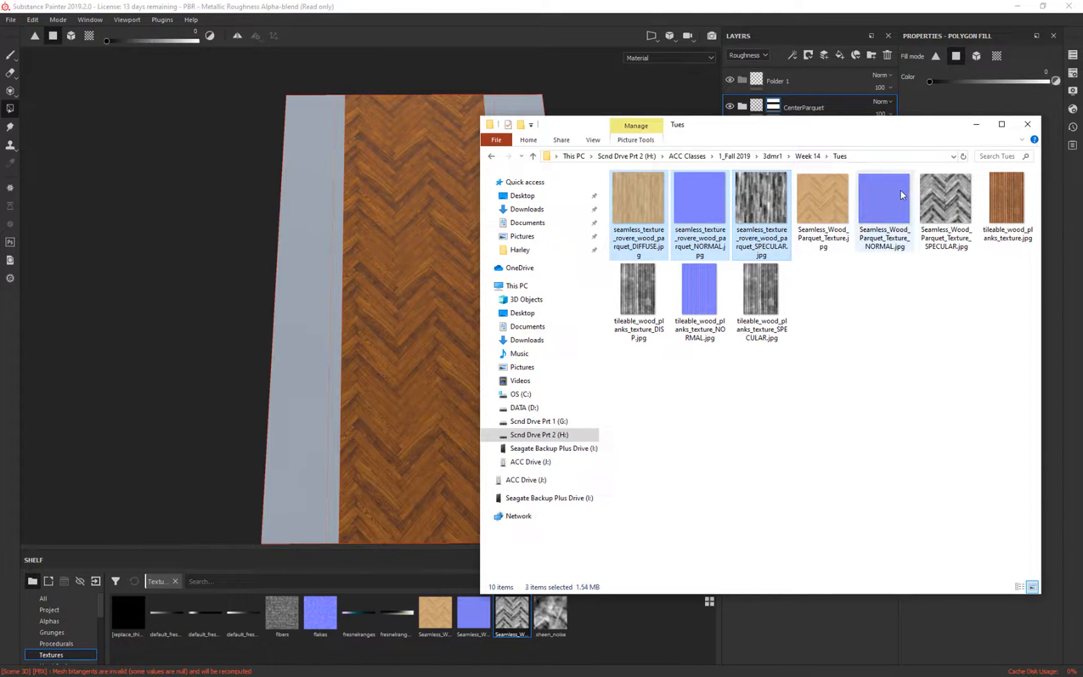
{"action": "left_click", "coordinate": [1006, 200], "text": "ctrl"}
{"action": "left_click", "coordinate": [761, 289], "text": "ctrl"}
{"action": "left_click", "coordinate": [699, 289], "text": "ctrl"}
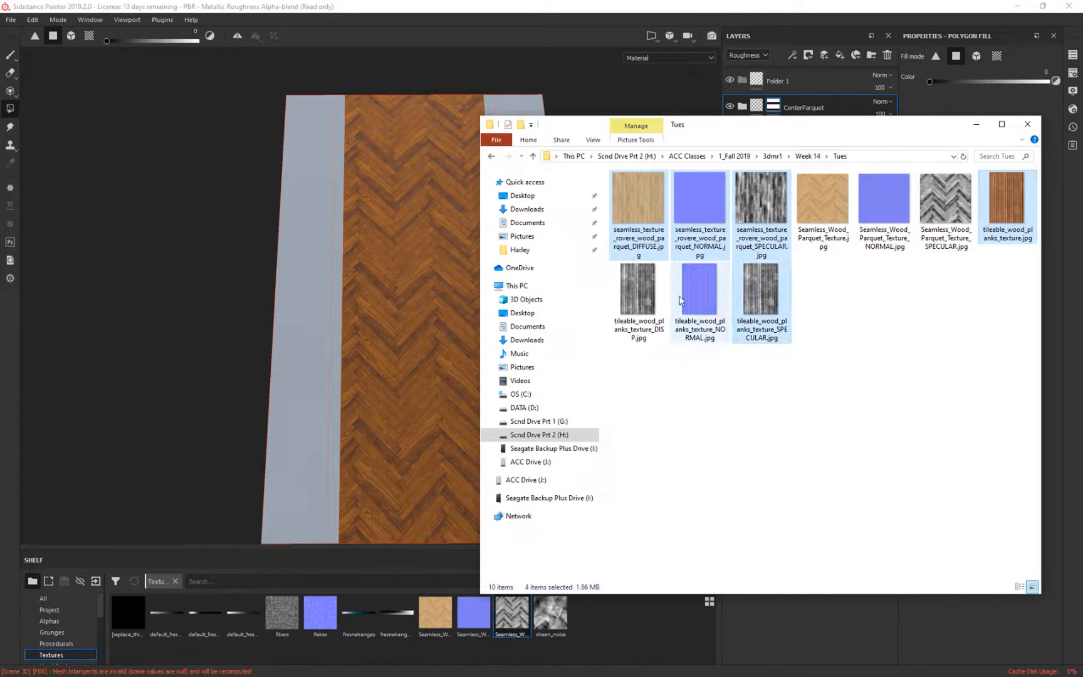
{"action": "left_click", "coordinate": [630, 307], "text": "ctrl"}
{"action": "left_click_drag", "start_coordinate": [624, 315], "coordinate": [613, 630]}
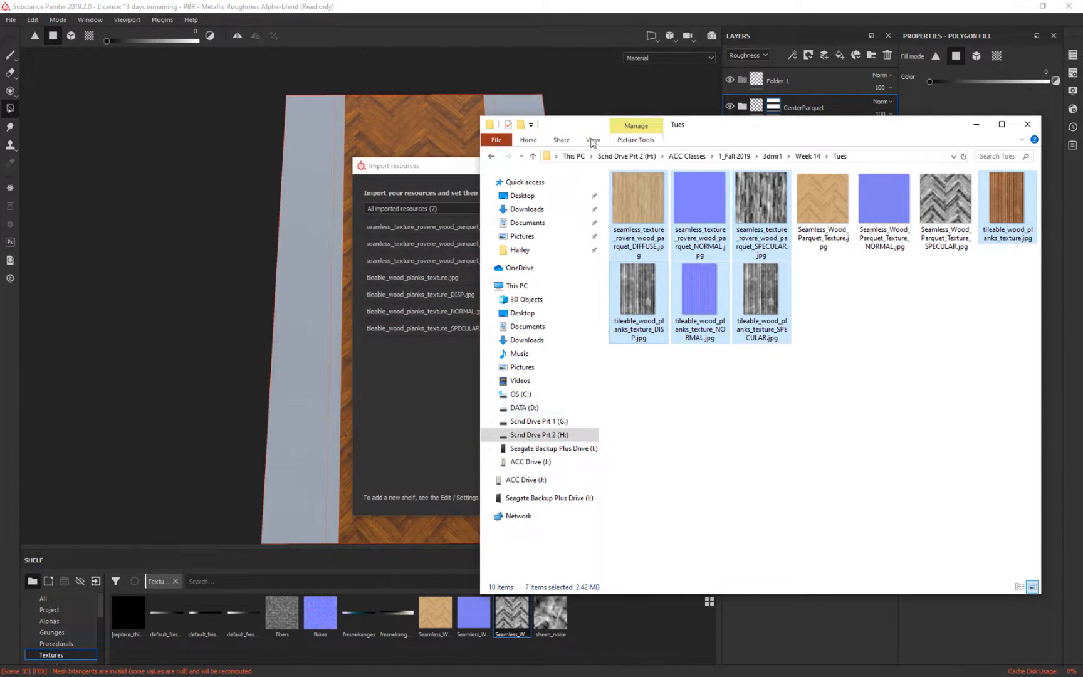
{"action": "left_click", "coordinate": [976, 124]}
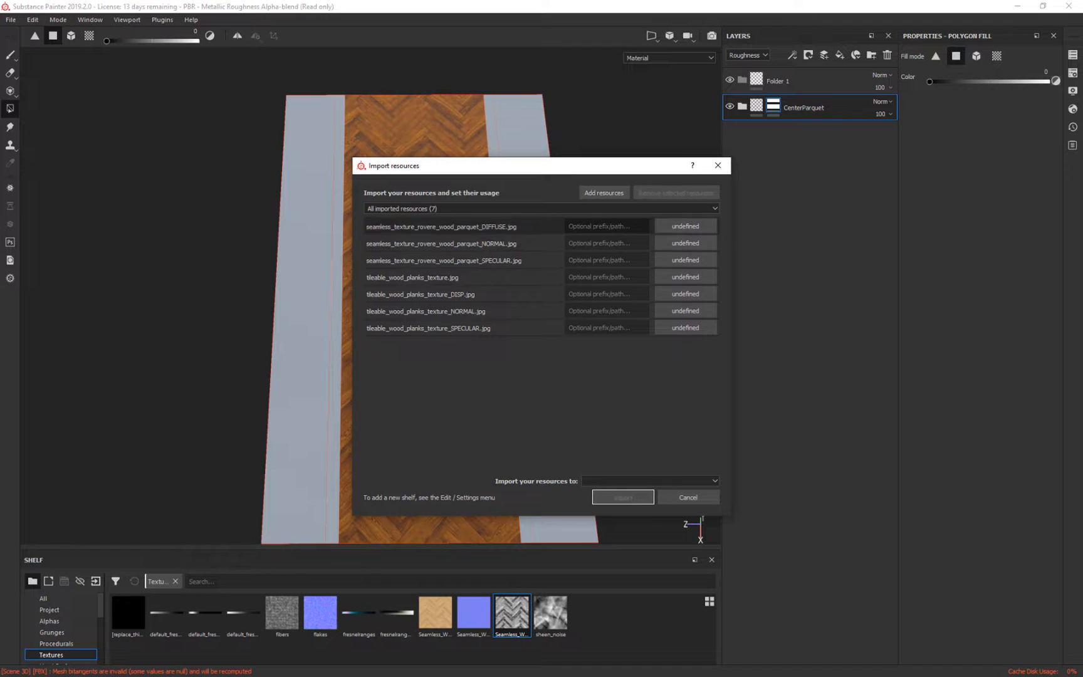
- Set the usage of all seven resources to texture and import them into the current session
{"action": "left_click", "coordinate": [399, 223]}
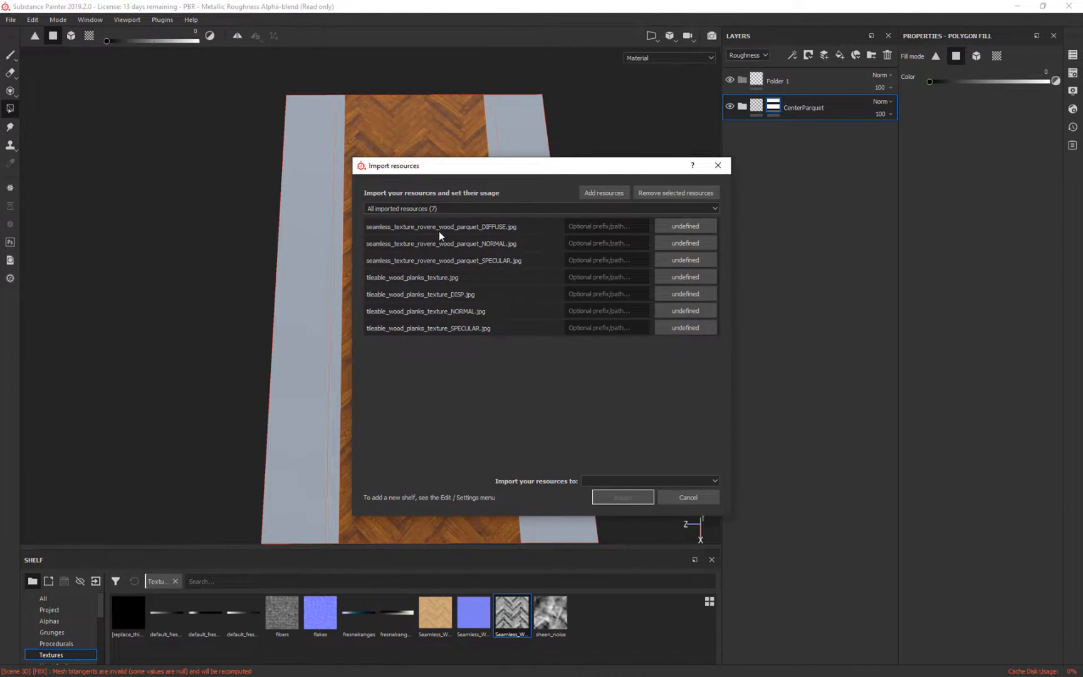
{"action": "left_click", "coordinate": [697, 327]}
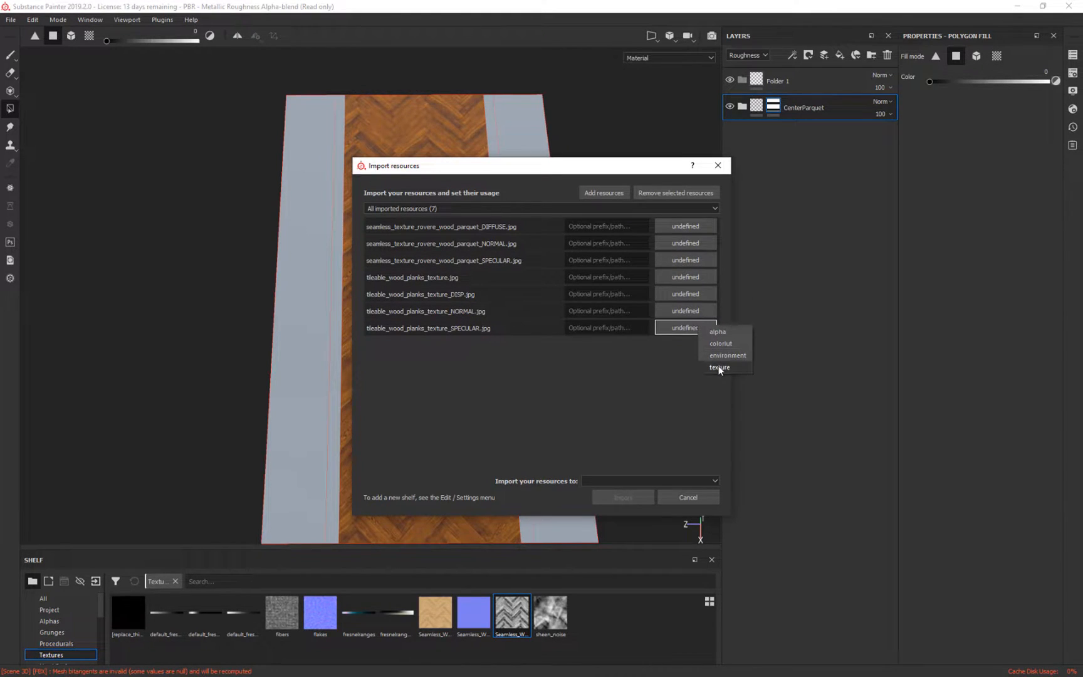
{"action": "left_click", "coordinate": [720, 368]}
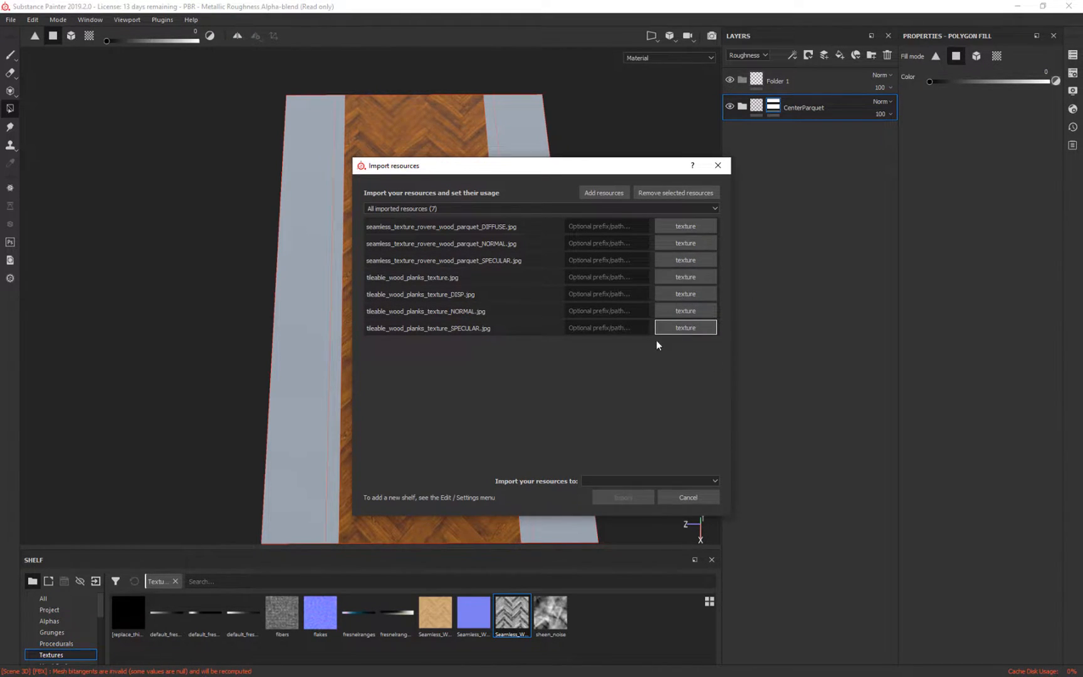
{"action": "left_click", "coordinate": [699, 480]}
{"action": "left_click", "coordinate": [621, 493]}
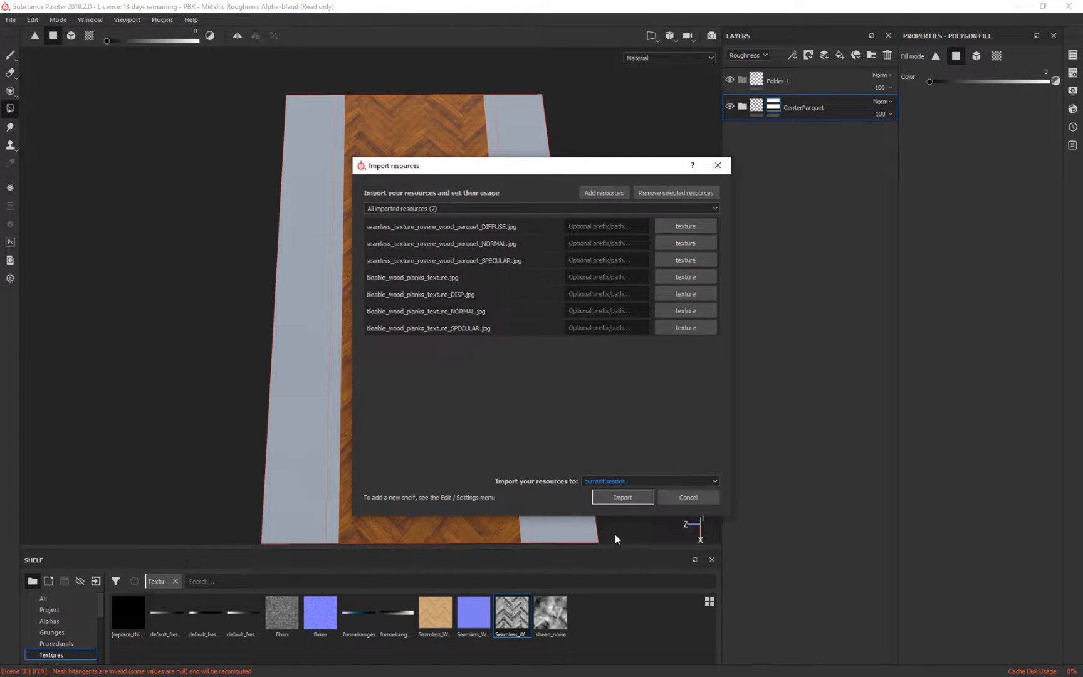
{"action": "left_click", "coordinate": [637, 498]}
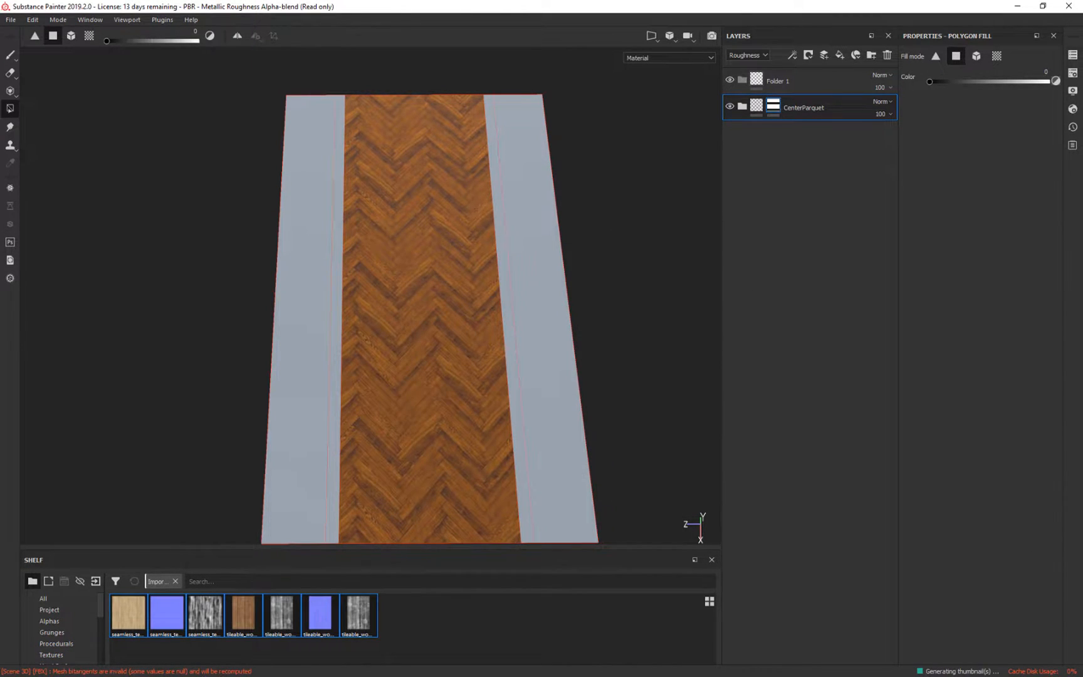
- Show the Textures category in the shelf and enlarge the shelf so all its thumbnails fit
{"action": "scroll", "coordinate": [63, 630], "scroll_direction": "down", "scroll_amount": 3}
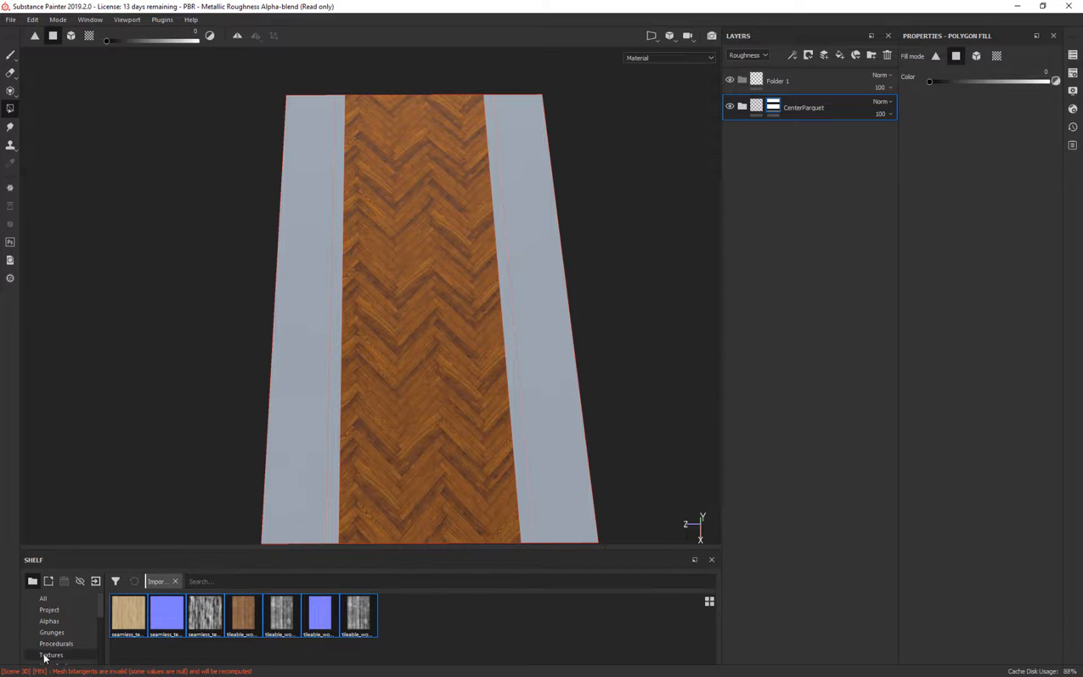
{"action": "scroll", "coordinate": [57, 627], "scroll_direction": "down", "scroll_amount": 3}
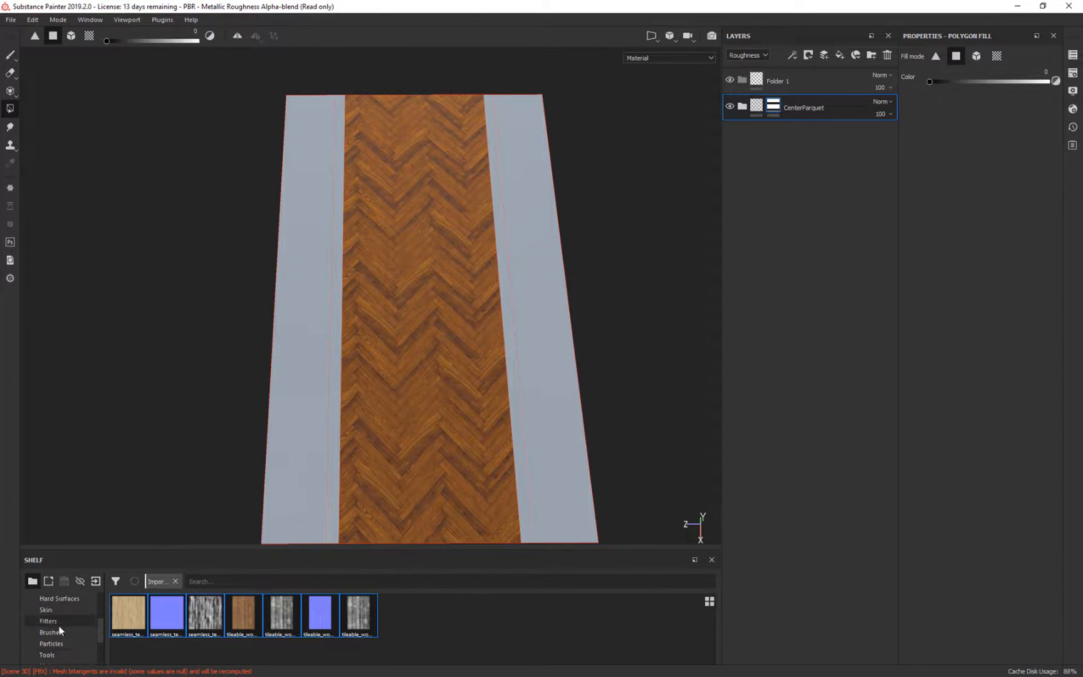
{"action": "left_click", "coordinate": [52, 620]}
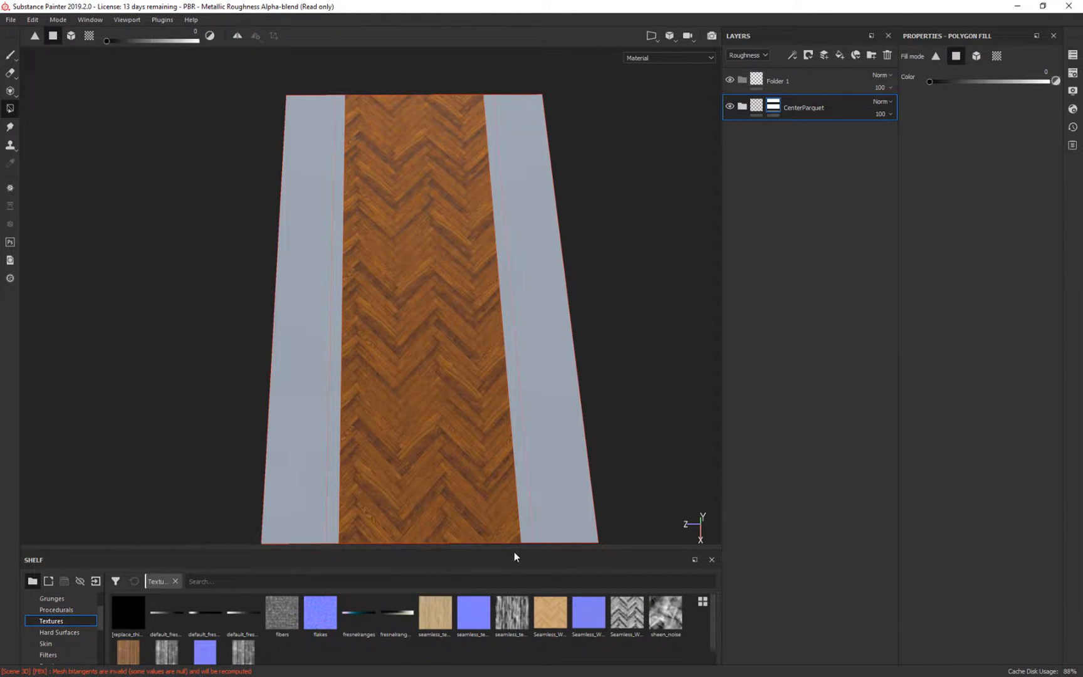
{"action": "left_click_drag", "start_coordinate": [510, 549], "coordinate": [511, 513]}
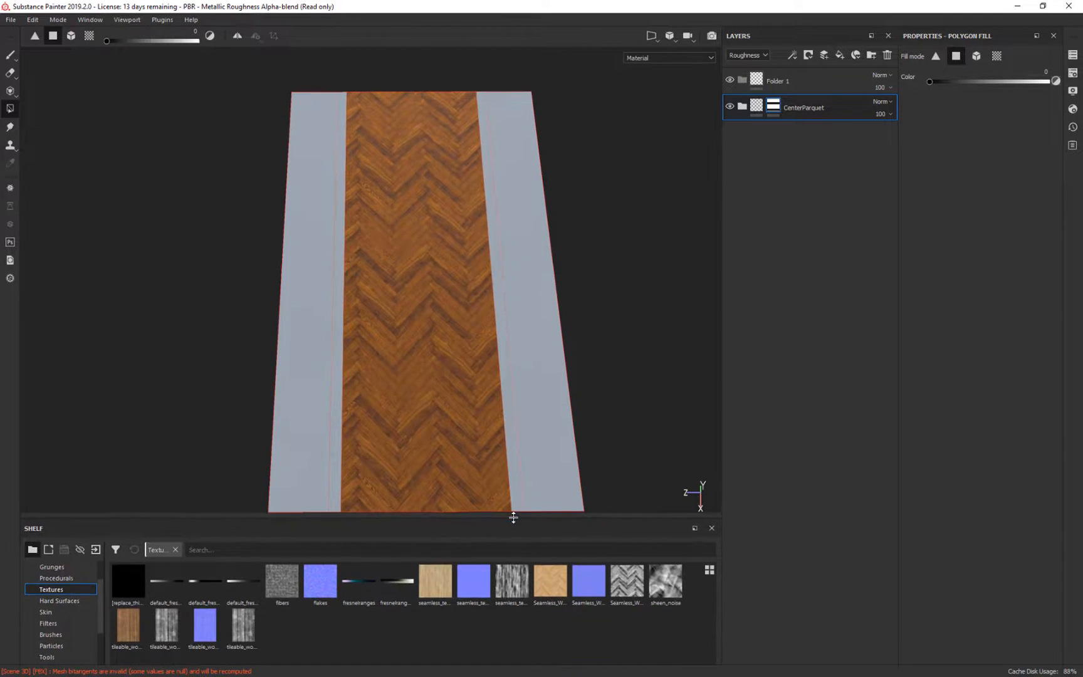
- Add a fill layer and place it inside Folder 1
{"action": "left_click_drag", "start_coordinate": [663, 288], "coordinate": [720, 208], "text": "alt"}
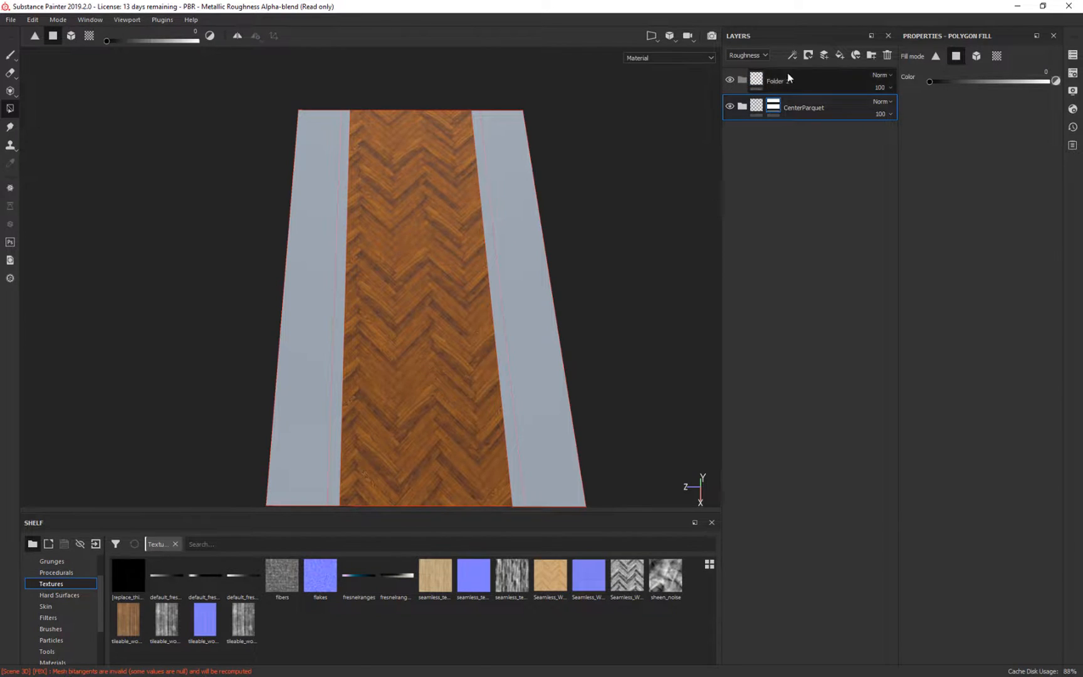
{"action": "left_click", "coordinate": [840, 55]}
{"action": "left_click_drag", "start_coordinate": [778, 107], "coordinate": [799, 88]}
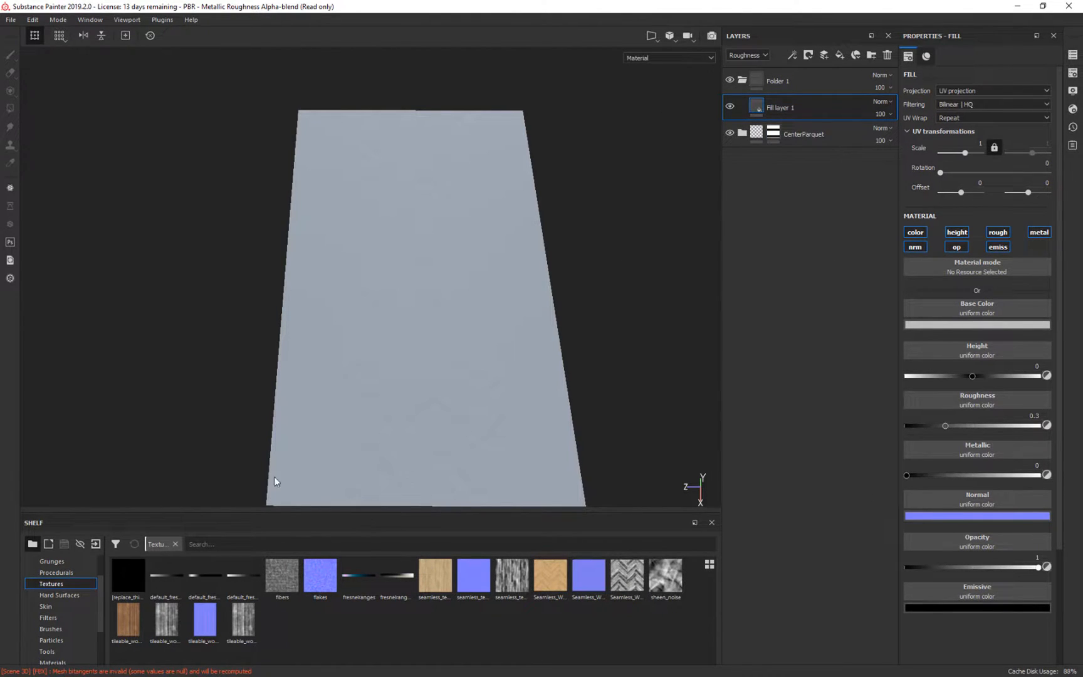
- Limit the fill layer to the color channel and assign tileable_wood_planks_texture as its base color
{"action": "left_click", "coordinate": [913, 247]}
{"action": "left_click", "coordinate": [956, 247]}
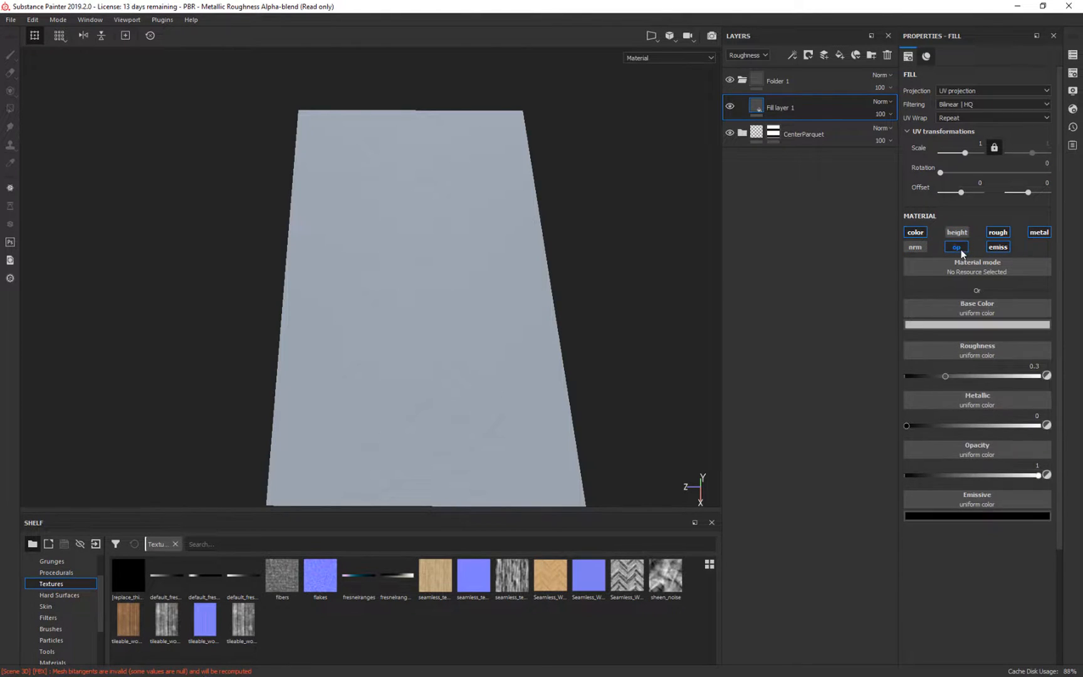
{"action": "left_click", "coordinate": [958, 232]}
{"action": "left_click", "coordinate": [998, 247]}
{"action": "left_click", "coordinate": [1003, 233]}
{"action": "left_click", "coordinate": [1039, 233]}
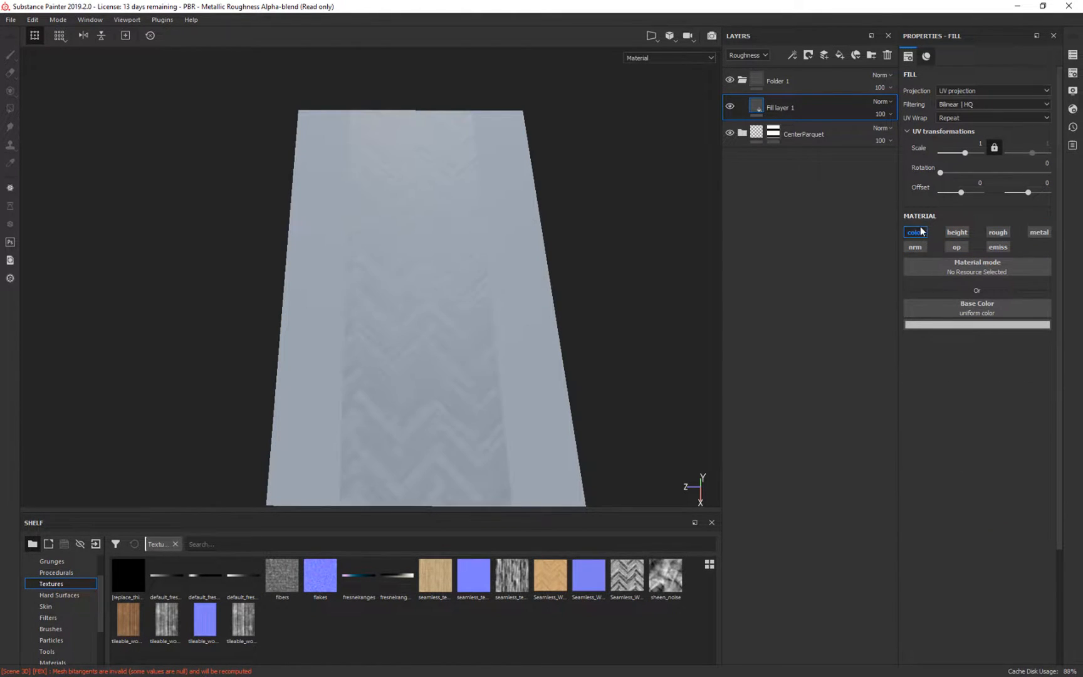
{"action": "left_click_drag", "start_coordinate": [122, 623], "coordinate": [978, 307]}
{"action": "left_click_drag", "start_coordinate": [568, 356], "coordinate": [686, 353], "text": "alt"}
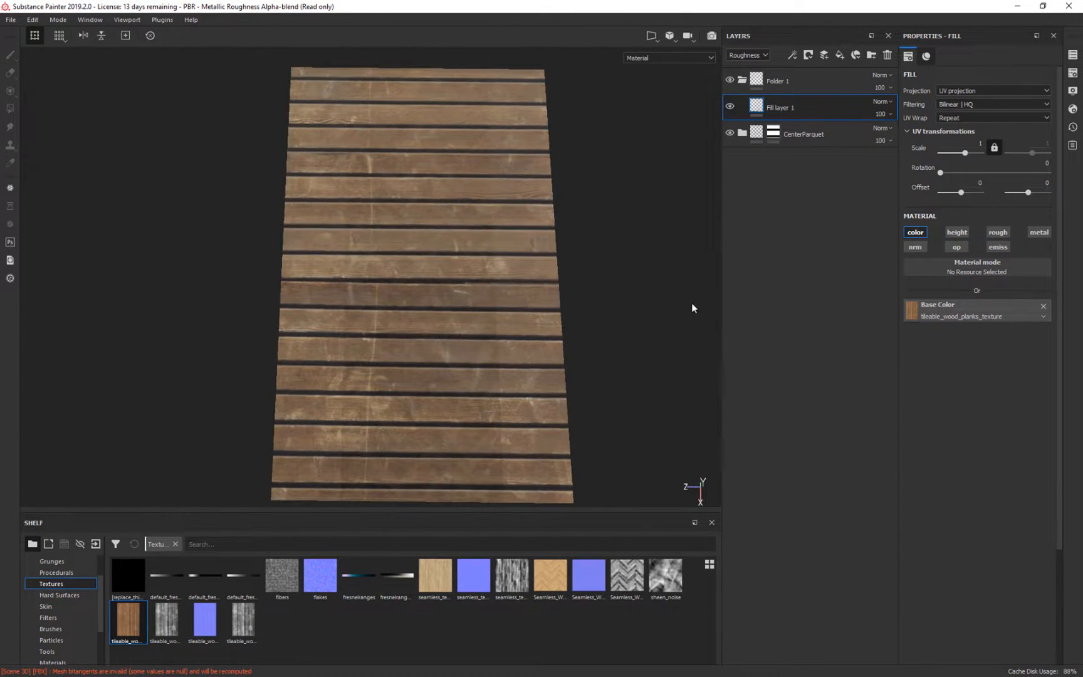
- Add a white mask to Folder 1 and mask out the floor's center section and the two narrow strips beside it
{"action": "left_click", "coordinate": [792, 90]}
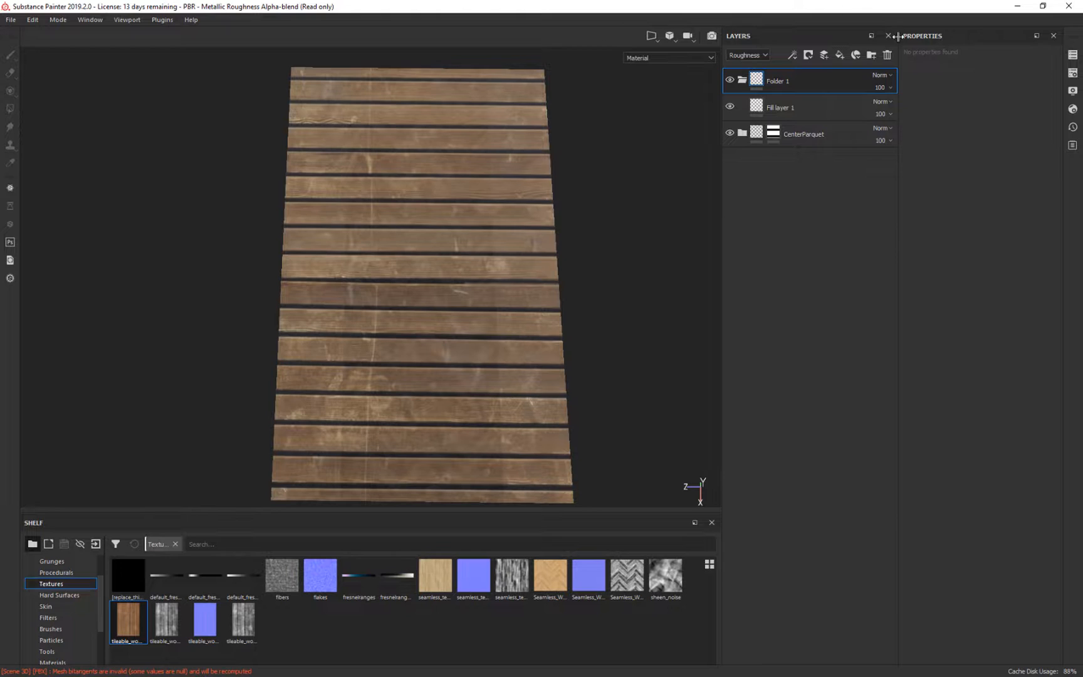
{"action": "left_click", "coordinate": [808, 55]}
{"action": "left_click", "coordinate": [811, 73]}
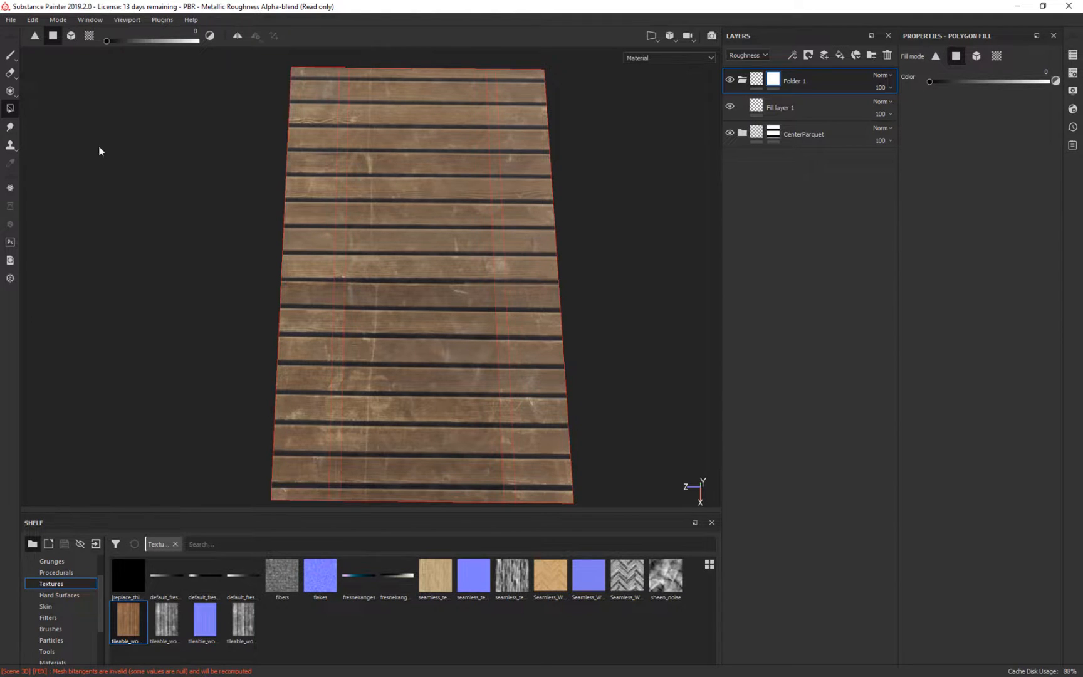
{"action": "left_click", "coordinate": [433, 272]}
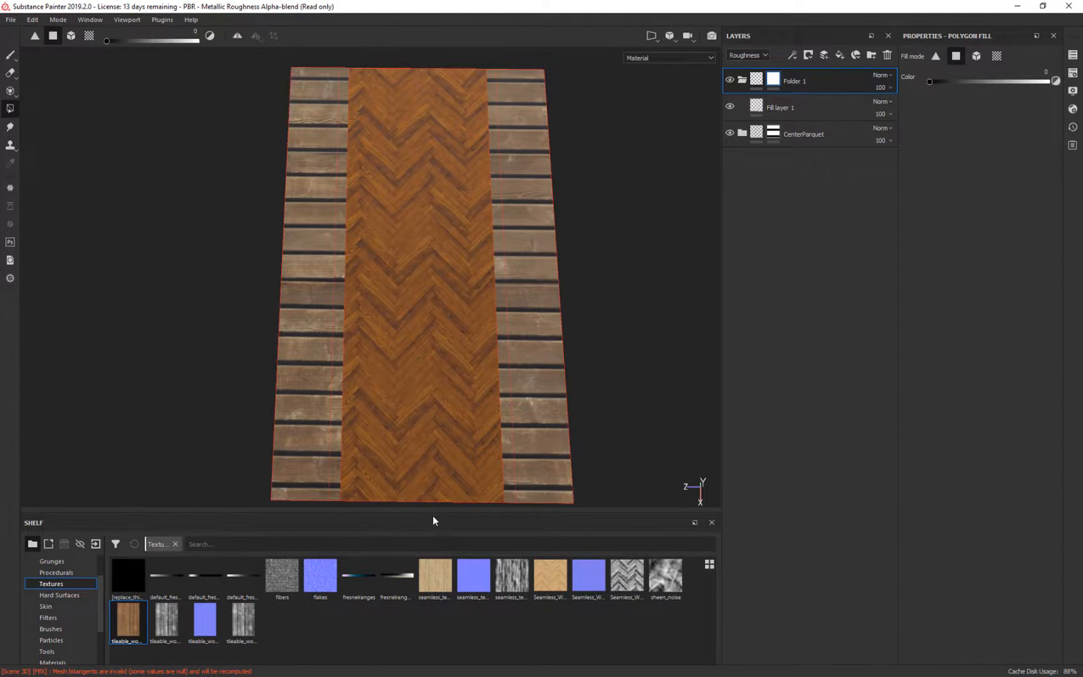
{"action": "left_click", "coordinate": [339, 361]}
{"action": "left_click", "coordinate": [511, 407]}
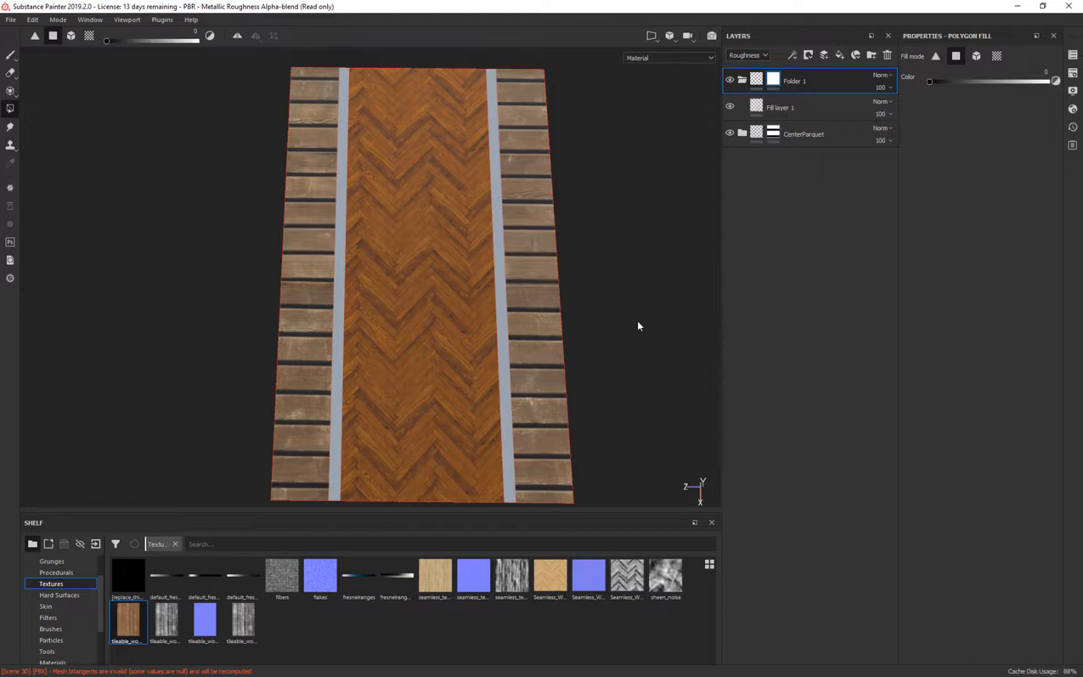
- Set the UV scale of the wood planks fill layer to 4
{"action": "left_click", "coordinate": [811, 107]}
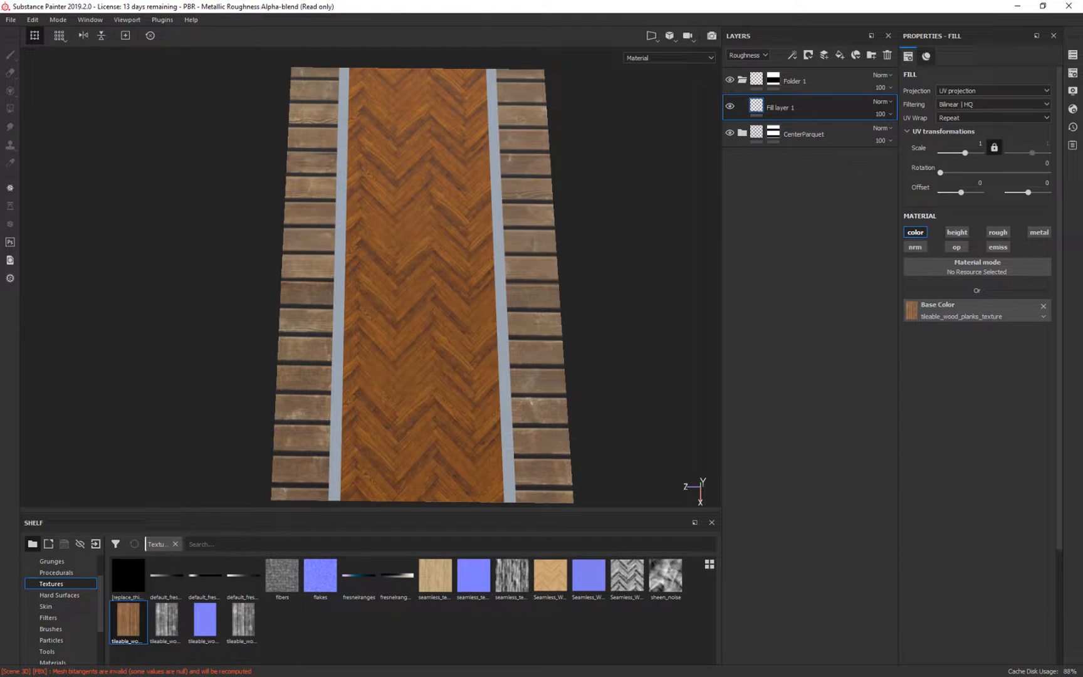
{"action": "left_click_drag", "start_coordinate": [966, 153], "coordinate": [969, 153]}
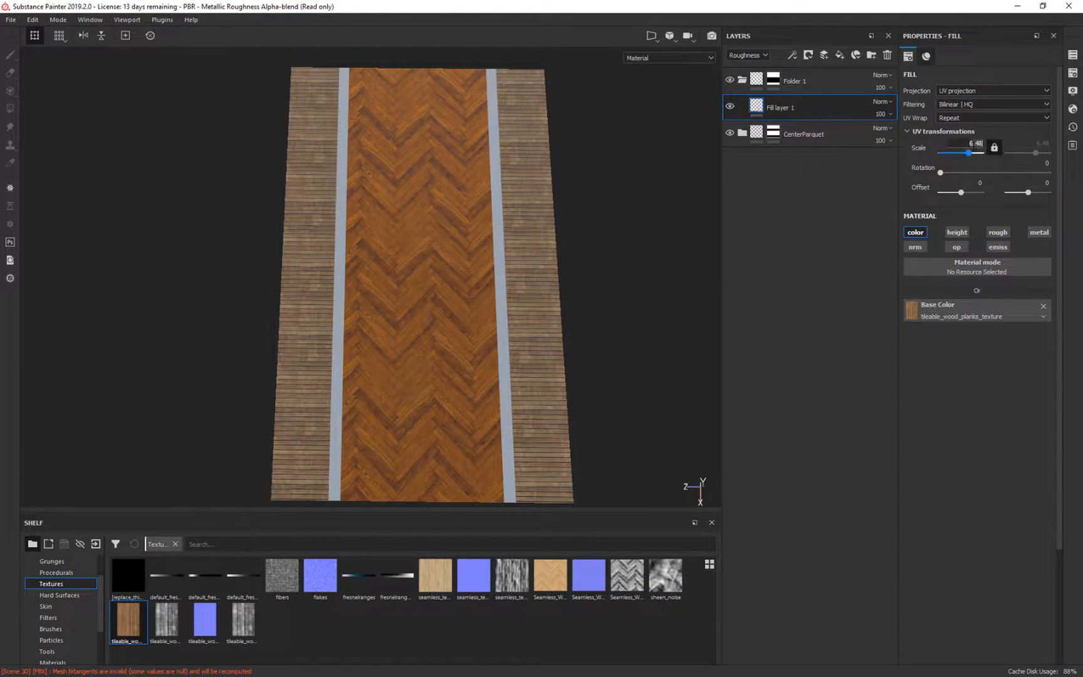
{"action": "left_click_drag", "start_coordinate": [974, 152], "coordinate": [968, 153]}
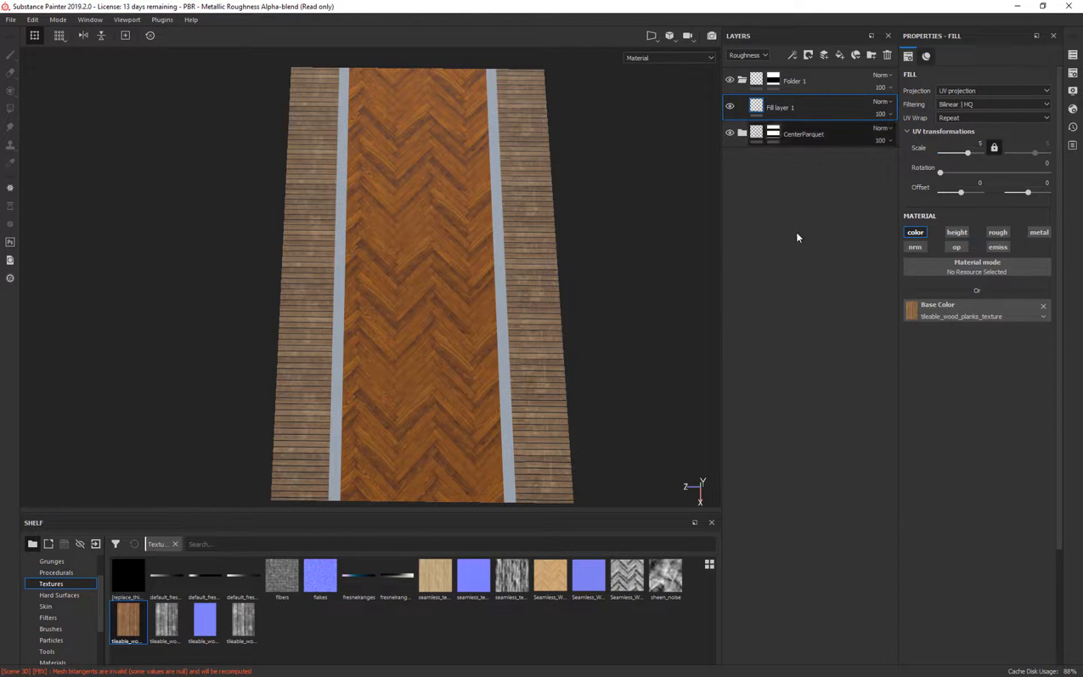
{"action": "left_click_drag", "start_coordinate": [624, 377], "coordinate": [557, 278], "text": "alt"}
{"action": "left_click_drag", "start_coordinate": [665, 319], "coordinate": [680, 387], "text": "alt"}
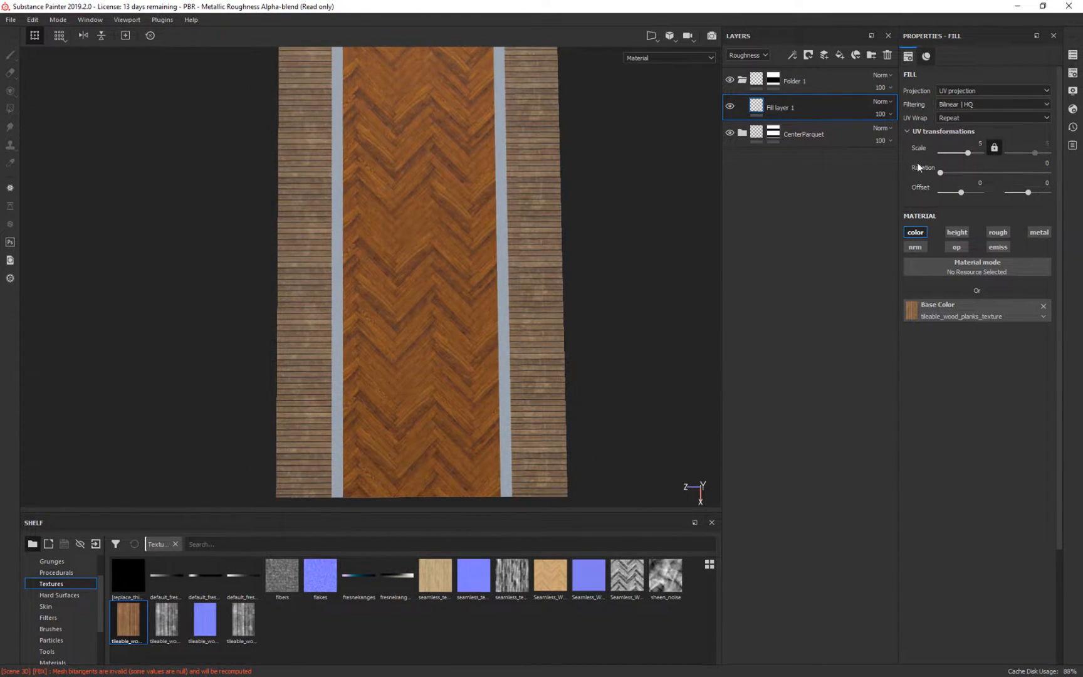
{"action": "left_click", "coordinate": [980, 144]}
{"action": "key", "text": "Return"}
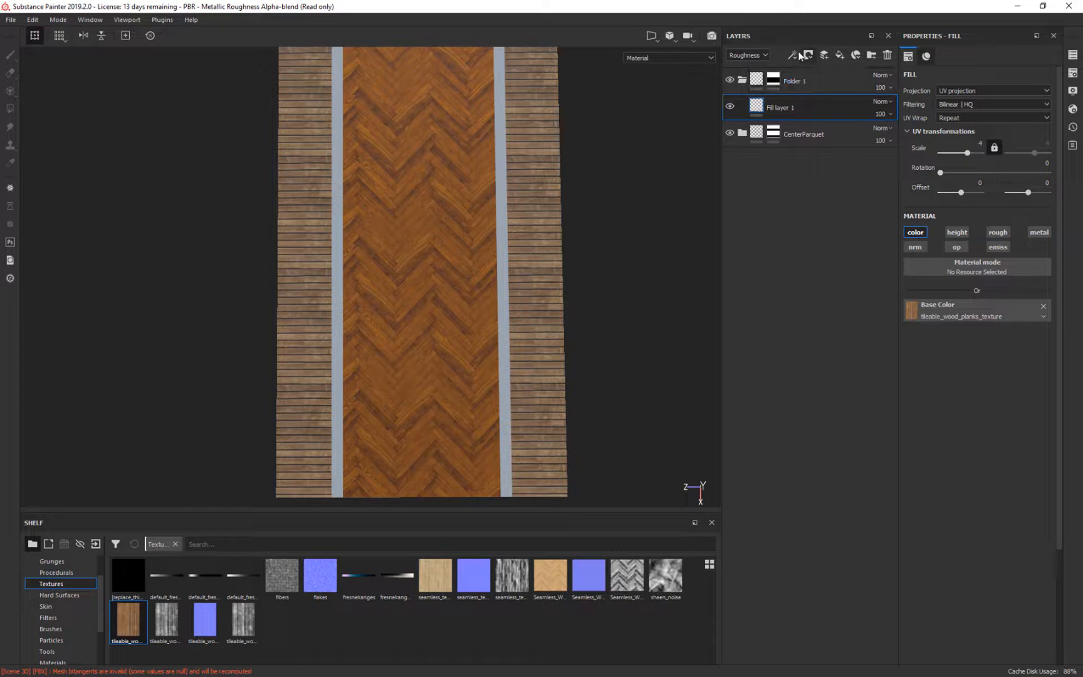
- Add a Levels effect to the planks fill layer and darken its base color with a midtone value of 2.32
{"action": "left_click", "coordinate": [793, 56]}
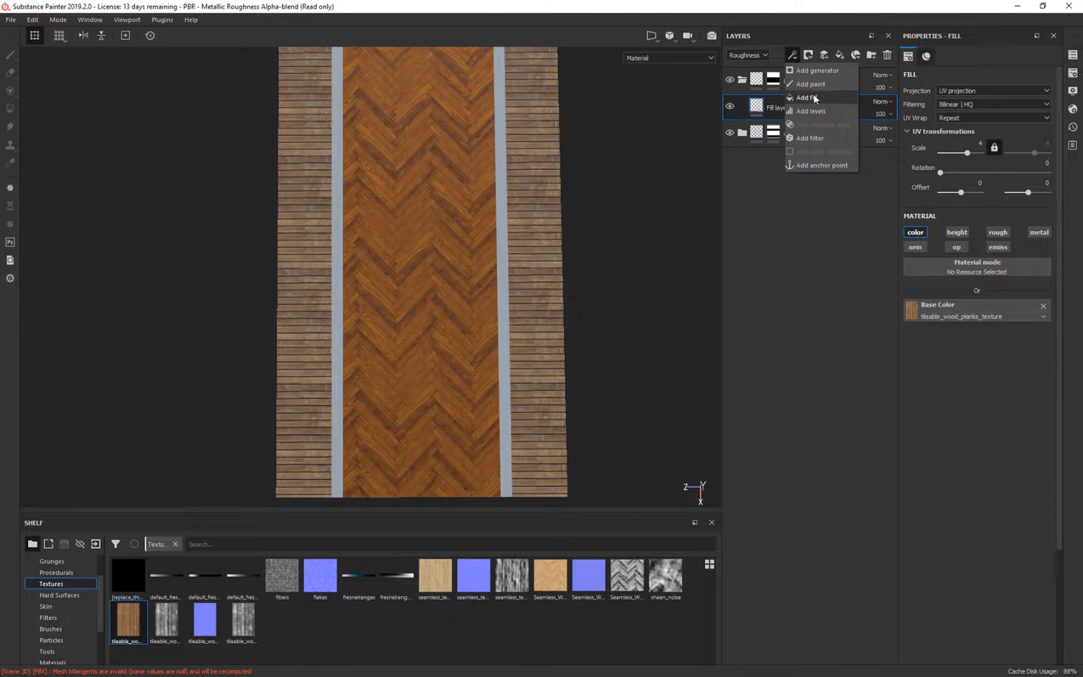
{"action": "left_click", "coordinate": [818, 111]}
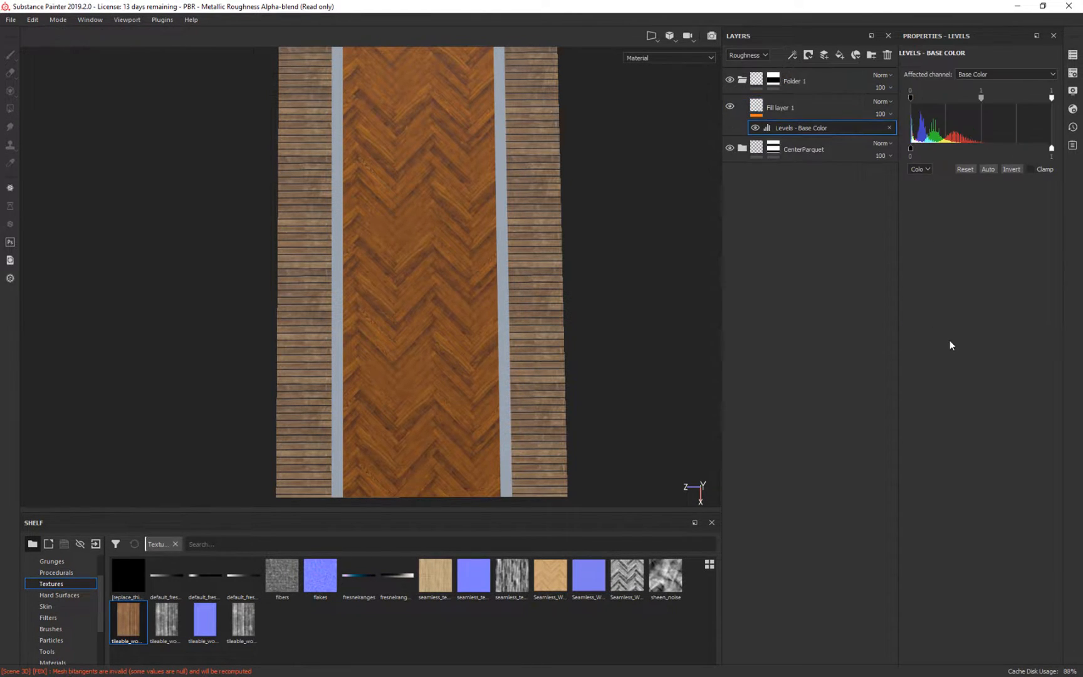
{"action": "left_click_drag", "start_coordinate": [985, 99], "coordinate": [987, 99]}
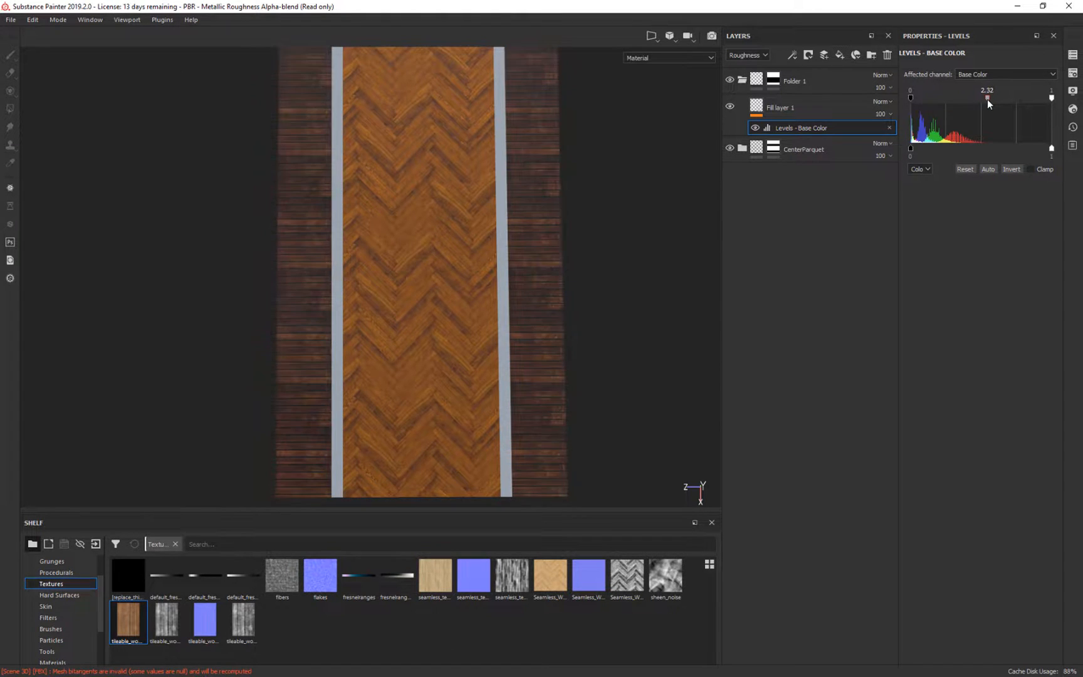
{"action": "left_click_drag", "start_coordinate": [716, 363], "coordinate": [622, 351], "text": "alt"}
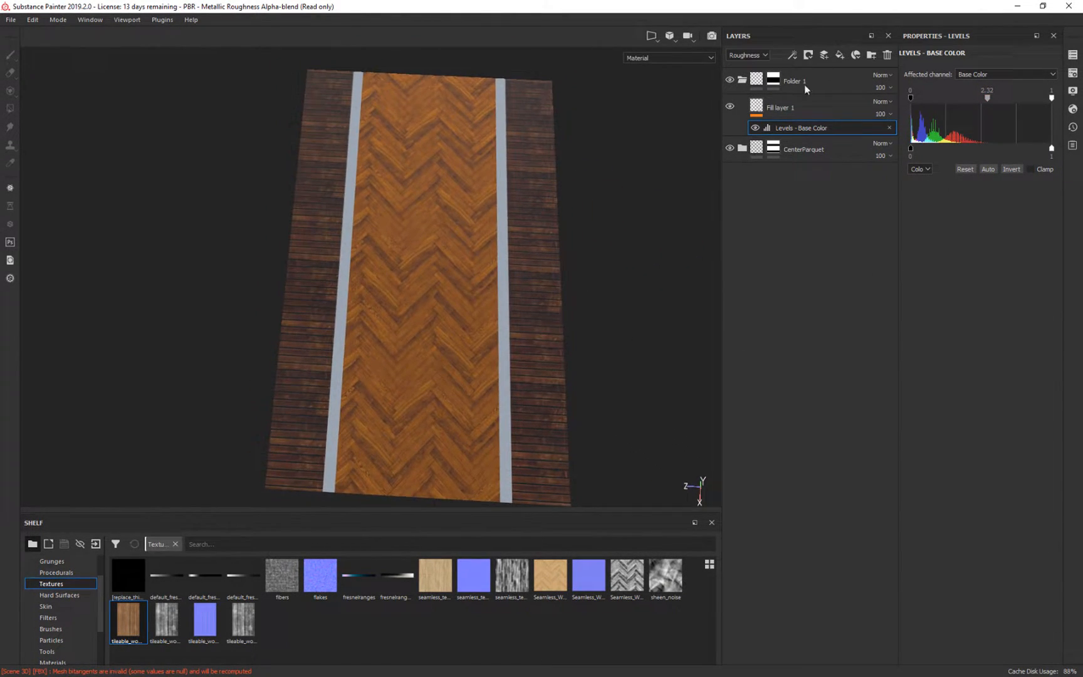
- Duplicate the wood planks fill layer and remove the Levels effect from the copy
{"action": "left_click", "coordinate": [832, 104]}
{"action": "key", "text": "ctrl+d"}
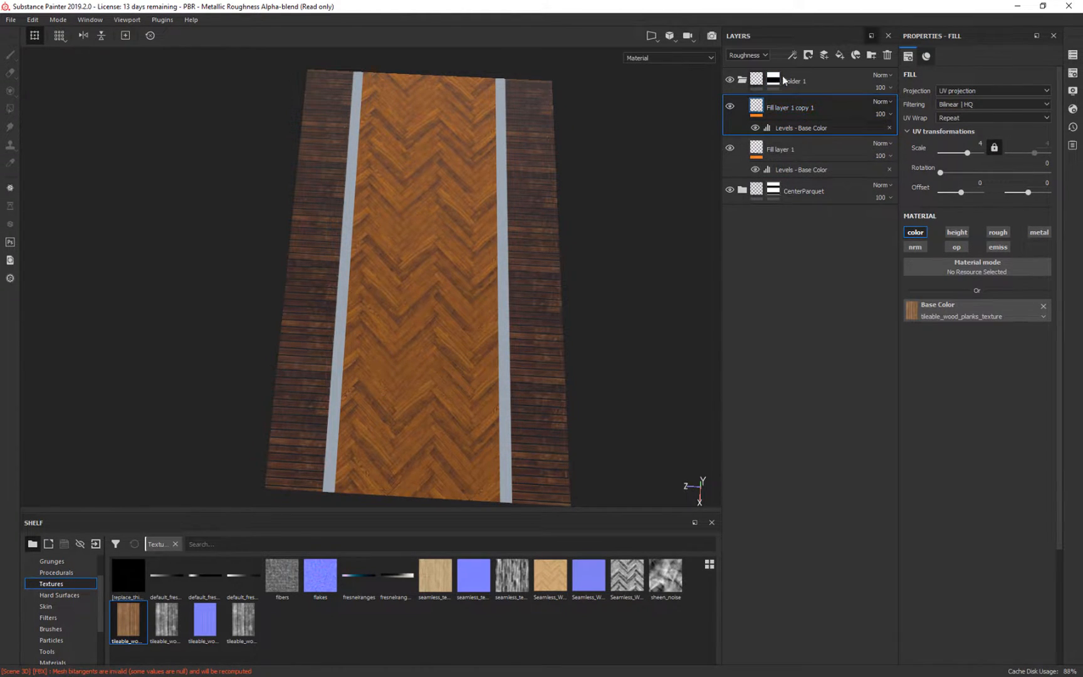
{"action": "left_click", "coordinate": [770, 130]}
{"action": "key", "text": "Delete"}
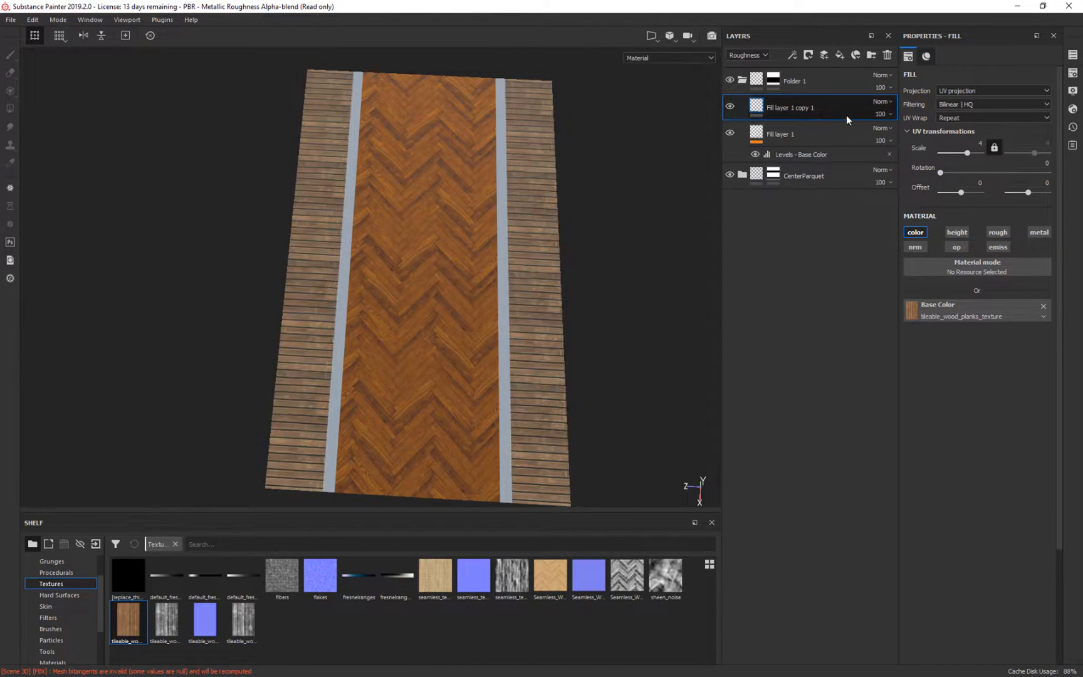
{"action": "left_click", "coordinate": [880, 104]}
{"action": "left_click", "coordinate": [899, 274]}
{"action": "left_click", "coordinate": [883, 101]}
{"action": "left_click", "coordinate": [895, 113]}
- Set the blending mode of Fill layer 1 copy 1 to Overlay in the Base Color channel
{"action": "left_click", "coordinate": [748, 55]}
{"action": "left_click", "coordinate": [745, 66]}
{"action": "left_click", "coordinate": [883, 102]}
{"action": "left_click", "coordinate": [897, 271]}
{"action": "left_click_drag", "start_coordinate": [565, 401], "coordinate": [719, 191], "text": "alt"}
- Duplicate the darkened planks layer, limit the copy to the normal channel with tileable_wood_planks_texture_NORMAL, and show the layers' Normal channel
{"action": "key", "text": "ctrl+d"}
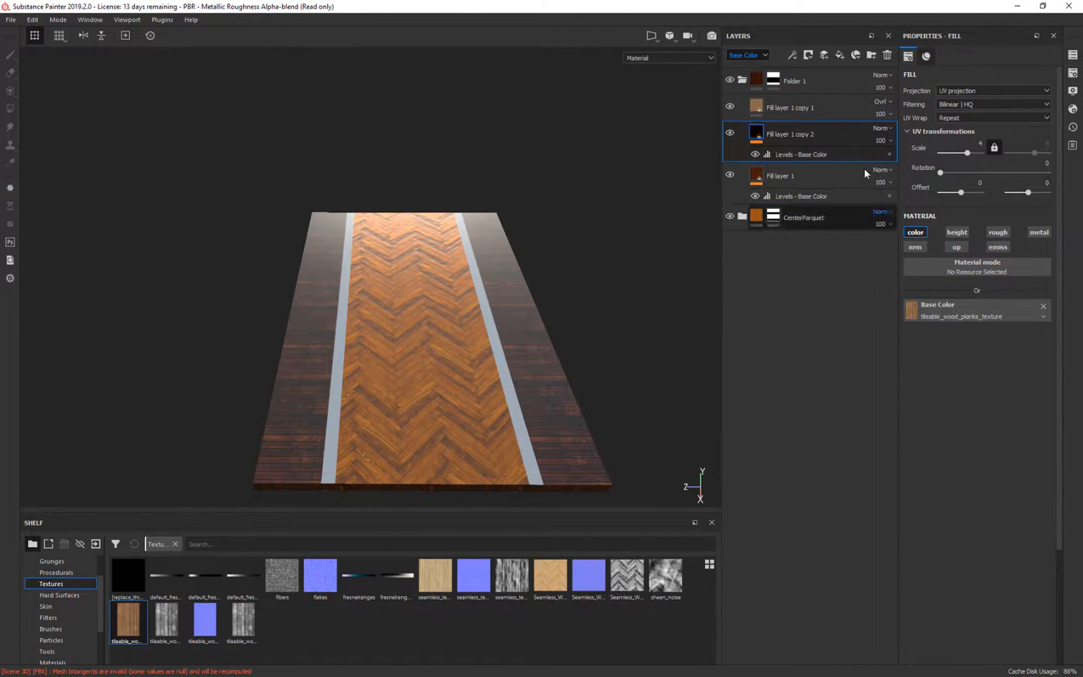
{"action": "left_click", "coordinate": [916, 232]}
{"action": "left_click", "coordinate": [916, 247]}
{"action": "left_click_drag", "start_coordinate": [205, 621], "coordinate": [962, 313]}
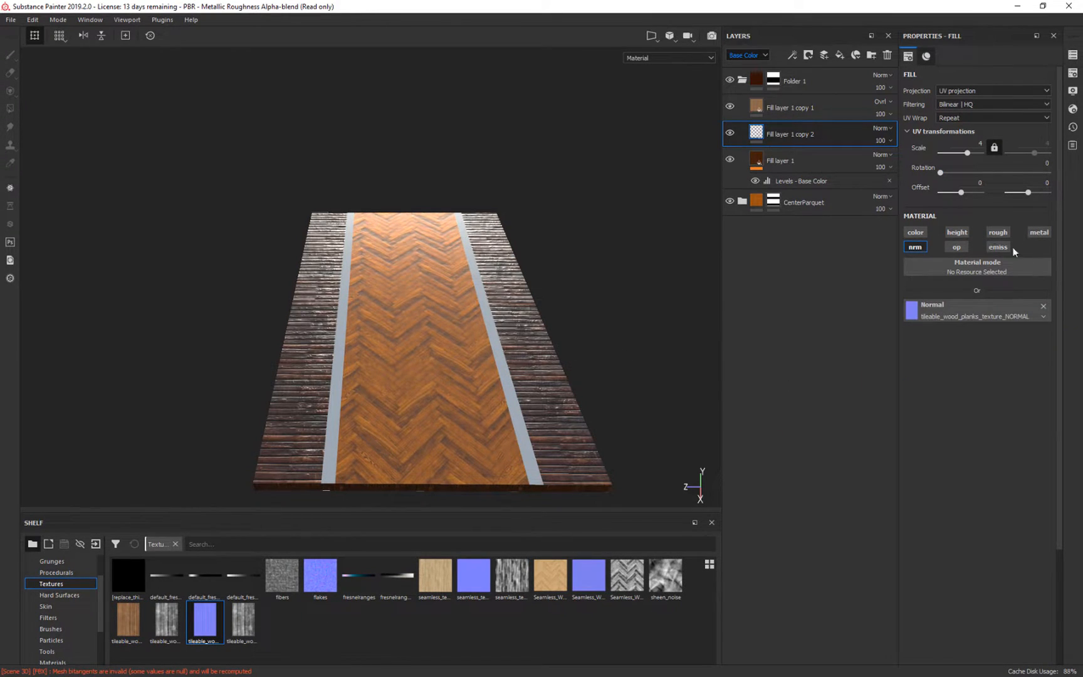
{"action": "left_click", "coordinate": [756, 55]}
{"action": "left_click", "coordinate": [739, 103]}
- Set the Normal channel opacity of Fill layer 1 copy 2 to 50
{"action": "left_click", "coordinate": [883, 129]}
{"action": "left_click", "coordinate": [885, 129]}
{"action": "left_click", "coordinate": [883, 140]}
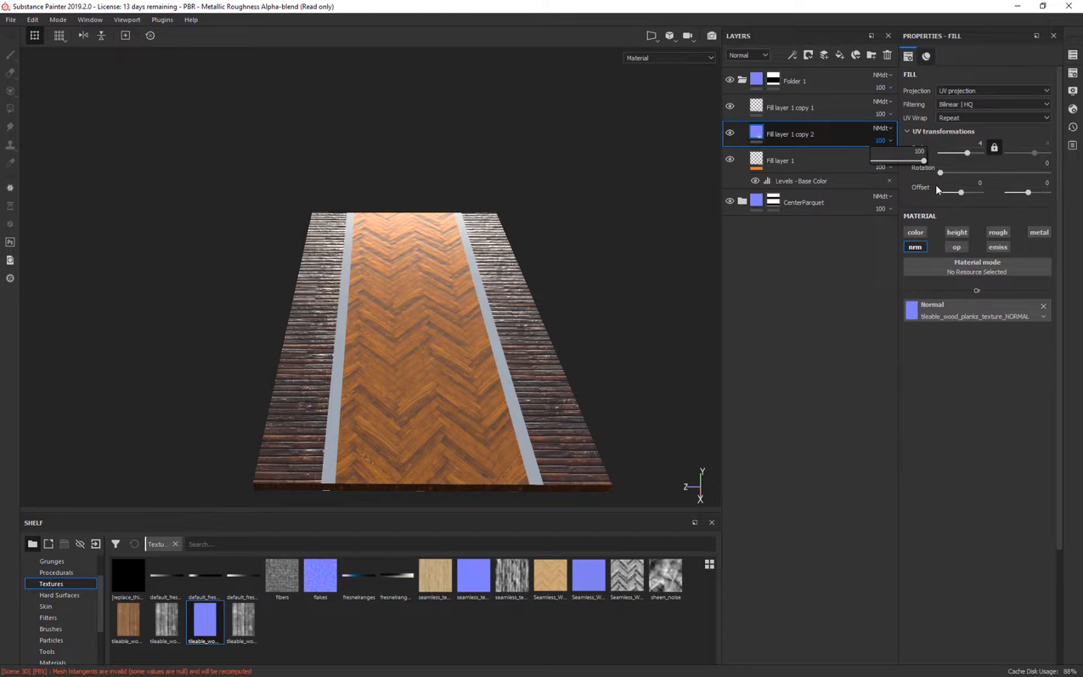
{"action": "left_click", "coordinate": [912, 151]}
{"action": "type", "text": "50"}
{"action": "key", "text": "Return"}
{"action": "left_click_drag", "start_coordinate": [674, 326], "coordinate": [626, 307], "text": "alt"}
- Reduce the Normal channel opacity of Fill layer 1 copy 2 to 25
{"action": "left_click", "coordinate": [884, 141]}
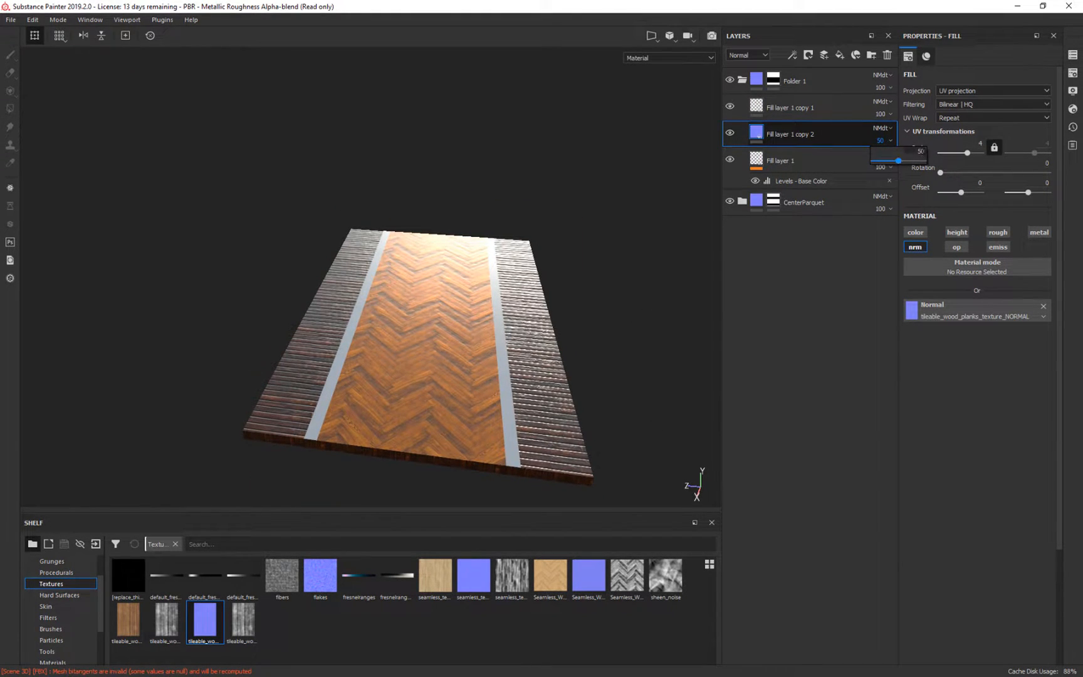
{"action": "left_click", "coordinate": [910, 151]}
{"action": "type", "text": "25"}
{"action": "key", "text": "Return"}
{"action": "left_click_drag", "start_coordinate": [607, 254], "coordinate": [633, 217], "text": "alt"}
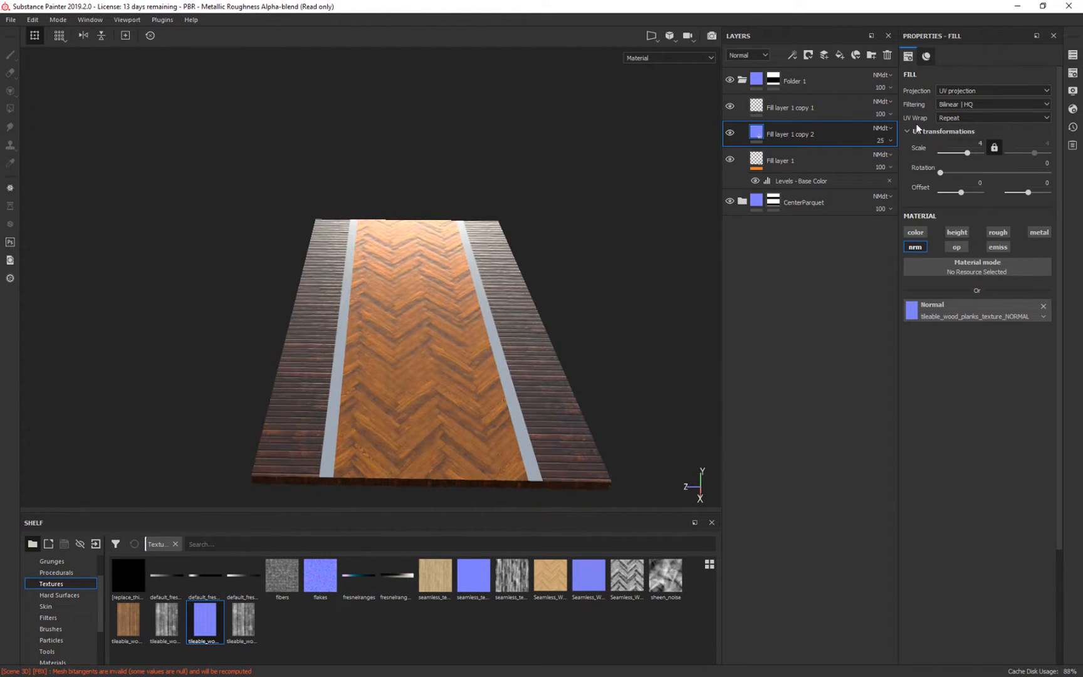
- Reduce the Normal channel opacity of Fill layer 1 copy 2 to 15
{"action": "left_click", "coordinate": [882, 141]}
{"action": "left_click", "coordinate": [918, 153]}
{"action": "type", "text": "15"}
{"action": "key", "text": "Return"}
{"action": "mouse_move", "coordinate": [586, 210]}
{"action": "left_mouse_down", "text": "alt"}
{"action": "mouse_move", "coordinate": [587, 242]}
{"action": "mouse_move", "coordinate": [569, 214]}
{"action": "left_mouse_up", "text": "alt"}
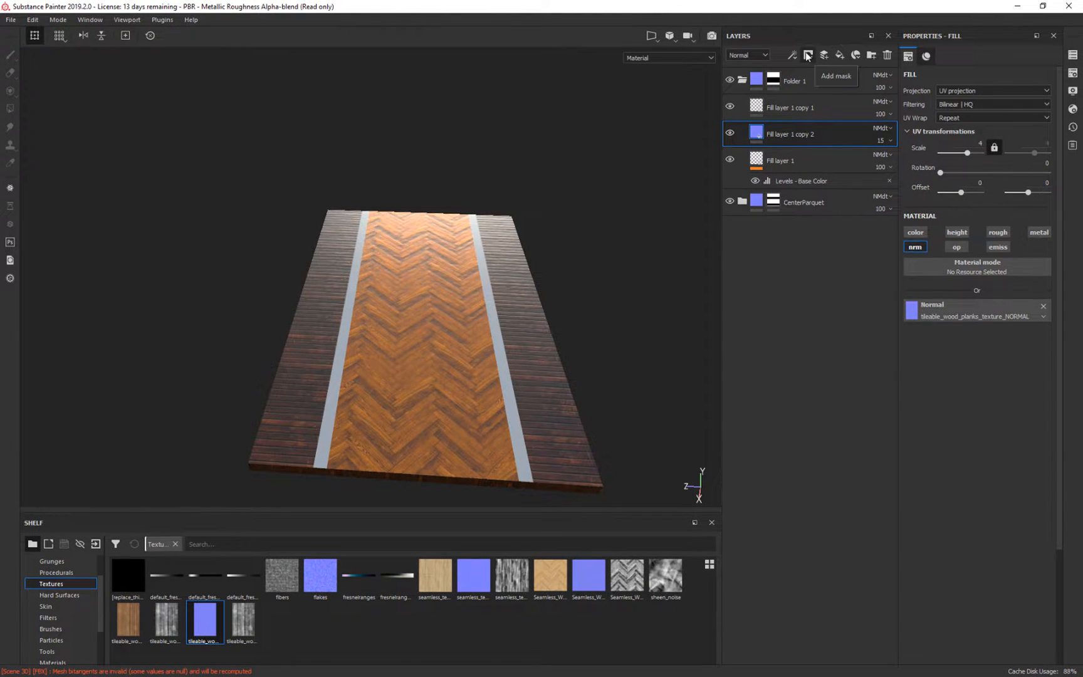
- Move the normal map layer above the overlay layer and rename the three planks layers base, Baseoverlay and normal
{"action": "double_click", "coordinate": [838, 109]}
{"action": "left_click_drag", "start_coordinate": [731, 104], "coordinate": [797, 160]}
{"action": "type", "text": "base"}
{"action": "key", "text": "Return"}
{"action": "double_click", "coordinate": [790, 135]}
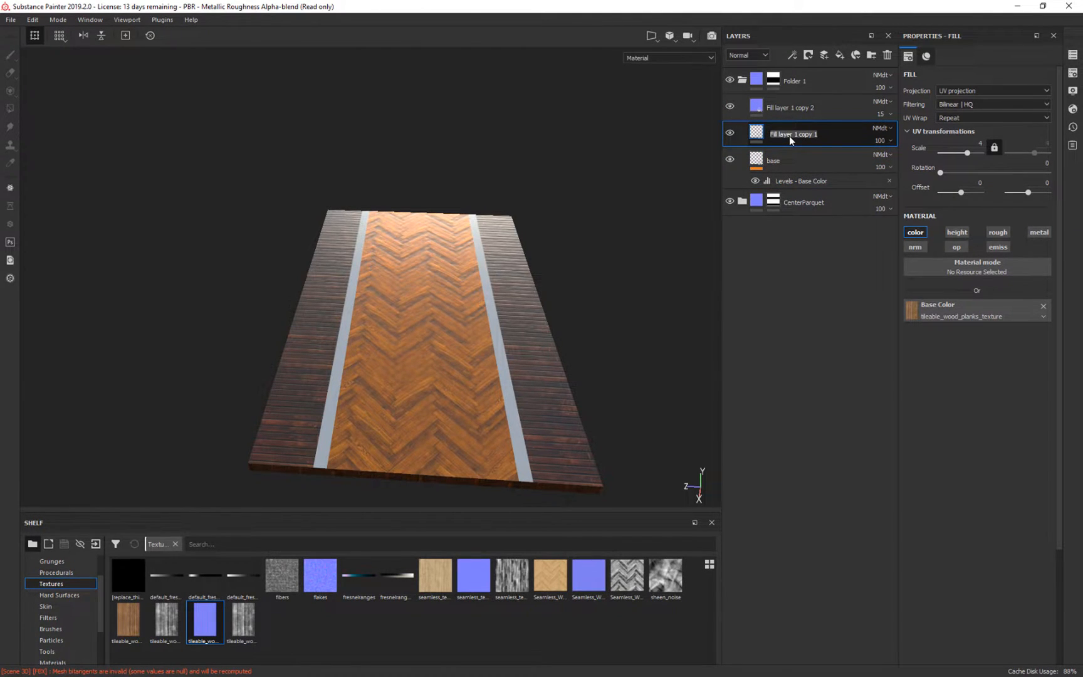
{"action": "type", "text": "y"}
{"action": "double_click", "coordinate": [809, 108]}
{"action": "type", "text": "normal"}
{"action": "key", "text": "Return"}
- Duplicate the normal layer and limit the copy to the metallic channel with tileable_wood_planks_texture_SPECULAR as its map
{"action": "key", "text": "ctrl+d"}
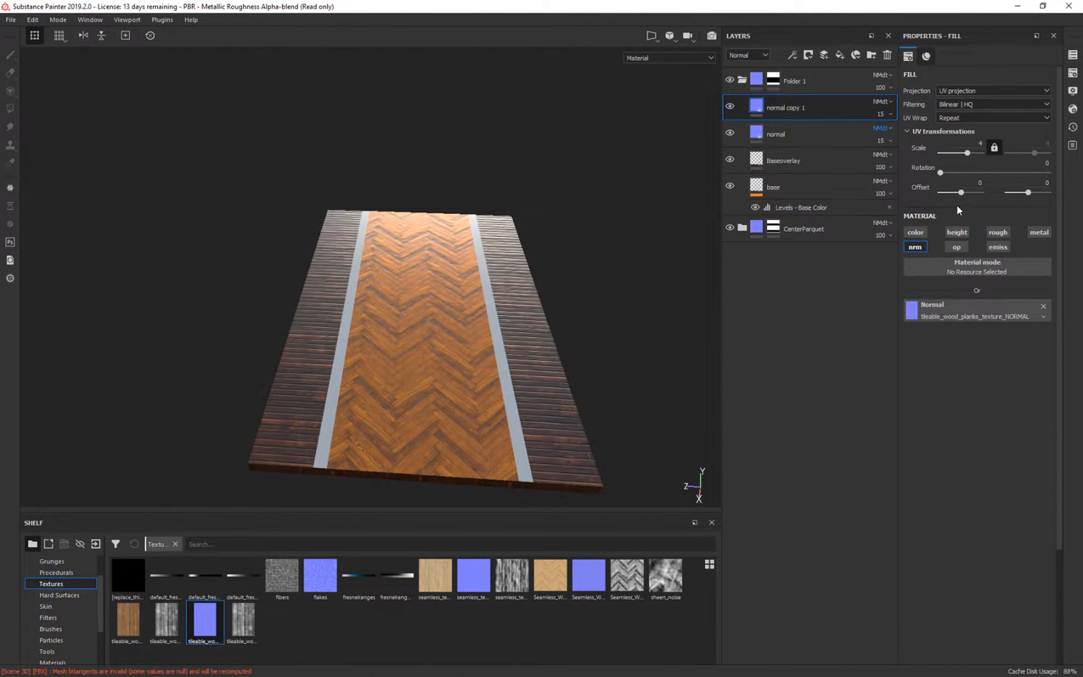
{"action": "left_click", "coordinate": [746, 55]}
{"action": "left_click", "coordinate": [742, 89]}
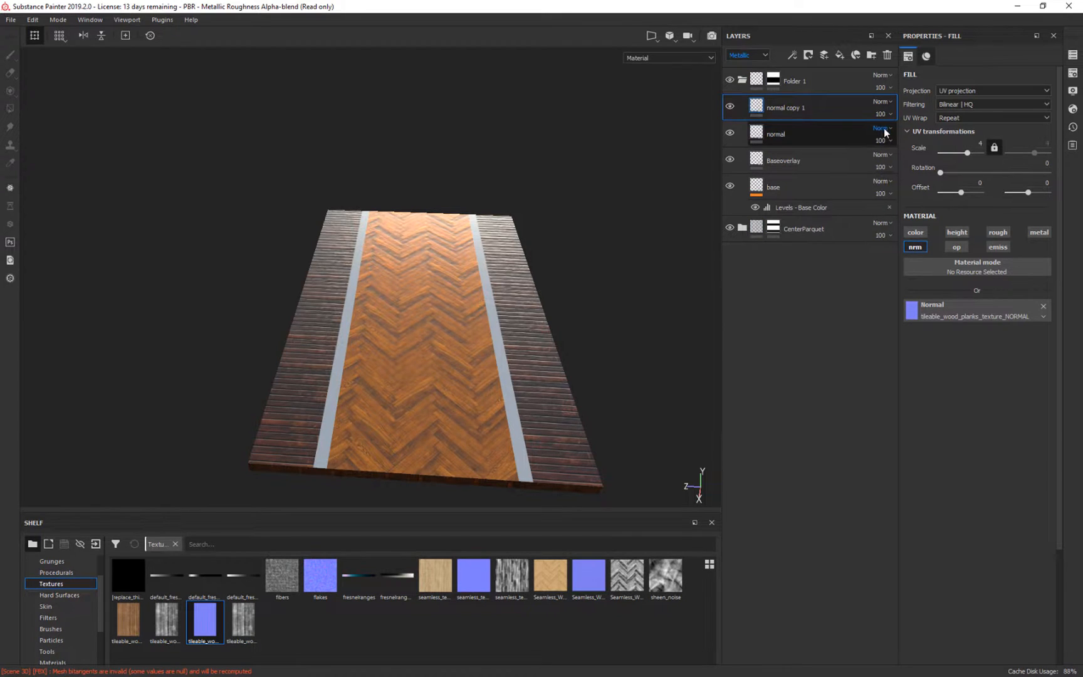
{"action": "left_click", "coordinate": [916, 247]}
{"action": "left_click", "coordinate": [1039, 232]}
{"action": "left_click_drag", "start_coordinate": [243, 622], "coordinate": [978, 310]}
{"action": "left_click_drag", "start_coordinate": [587, 356], "coordinate": [652, 357], "text": "alt"}
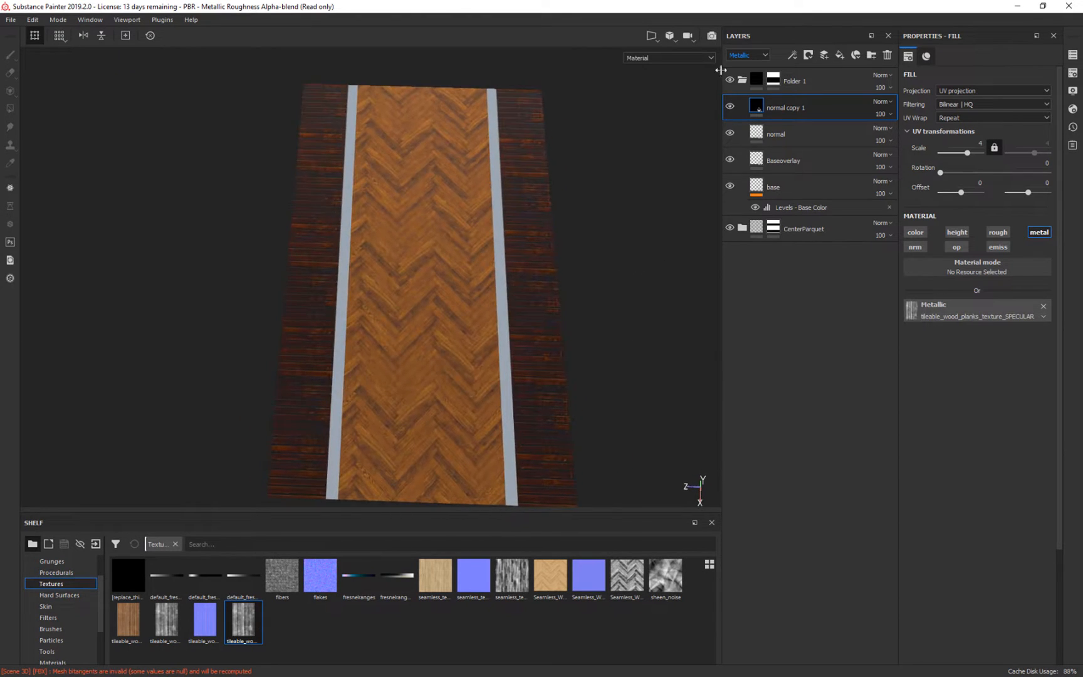
- Rename Folder 1 as edge planking
{"action": "double_click", "coordinate": [794, 83]}
{"action": "type", "text": "edge planking"}
{"action": "key", "text": "Return"}
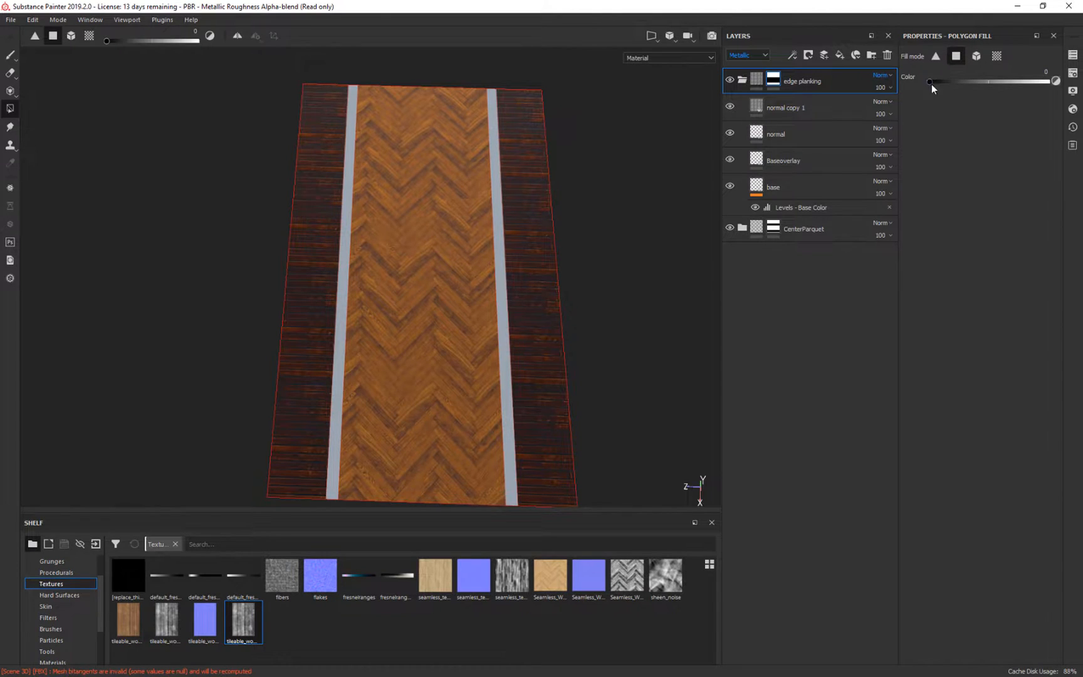
{"action": "left_click", "coordinate": [742, 80]}
{"action": "left_click", "coordinate": [742, 79]}
- Rename the duplicated layer that holds the metallic map as Metelness
{"action": "left_click", "coordinate": [885, 115]}
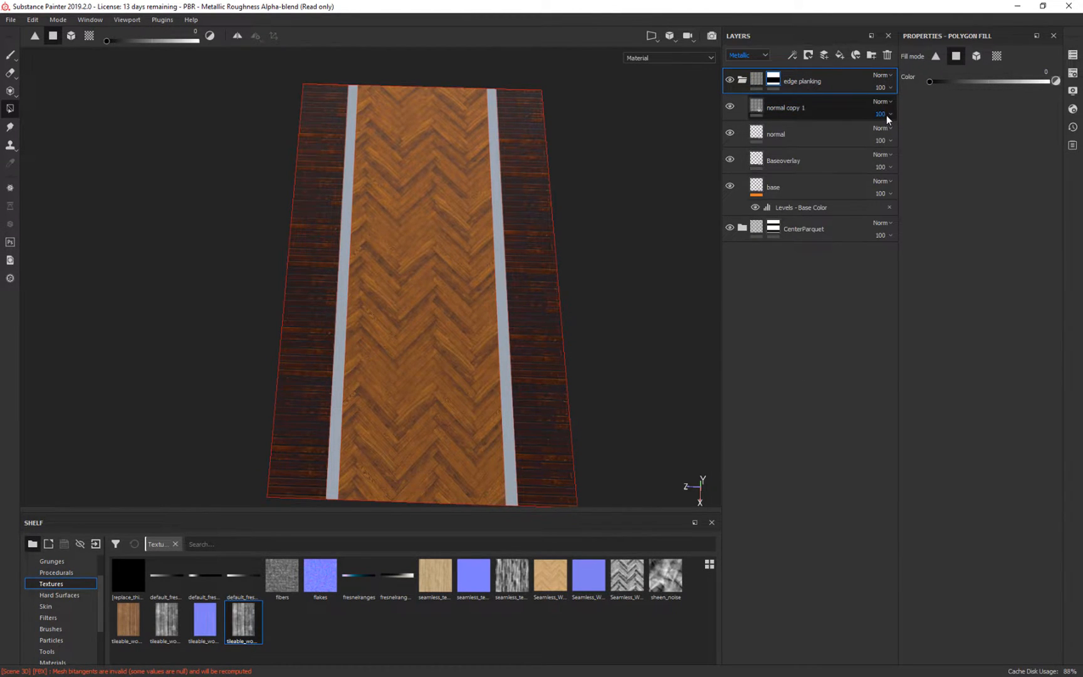
{"action": "double_click", "coordinate": [800, 109]}
{"action": "type", "text": "Metelne"}
{"action": "key", "text": "BackSpace"}
{"action": "type", "text": "ness"}
{"action": "key", "text": "Return"}
- Lower the Metelness layer's opacity to 58 in the Metallic channel
{"action": "left_click", "coordinate": [750, 52]}
{"action": "left_click", "coordinate": [750, 53]}
{"action": "left_click", "coordinate": [880, 116]}
{"action": "left_click_drag", "start_coordinate": [890, 135], "coordinate": [903, 136]}
{"action": "left_click_drag", "start_coordinate": [631, 342], "coordinate": [623, 287], "text": "alt"}
- Compare the planks with the Metelness layer hidden and shown, under different viewing and lighting angles
{"action": "left_click", "coordinate": [729, 107]}
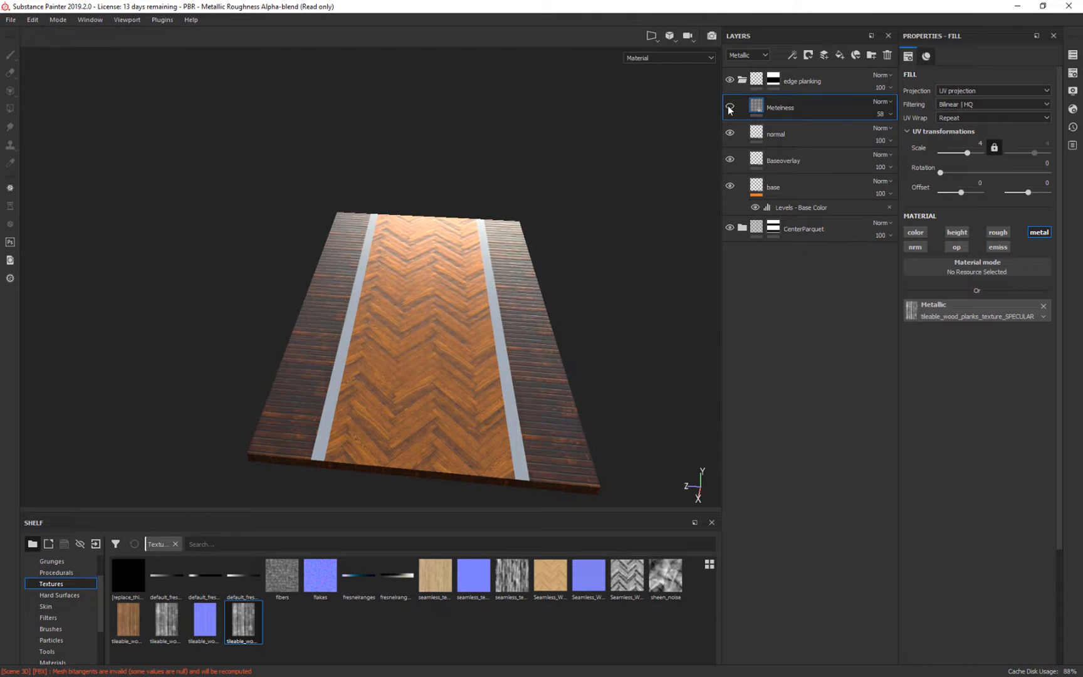
{"action": "left_click", "coordinate": [728, 109]}
{"action": "left_click_drag", "start_coordinate": [644, 237], "coordinate": [658, 263], "text": "alt"}
{"action": "right_click_drag", "start_coordinate": [658, 263], "coordinate": [668, 292], "text": "shift"}
{"action": "left_click_drag", "start_coordinate": [667, 292], "coordinate": [641, 264], "text": "alt"}
{"action": "right_click_drag", "start_coordinate": [633, 282], "coordinate": [669, 303], "text": "shift"}
{"action": "left_click_drag", "start_coordinate": [652, 171], "coordinate": [663, 219], "text": "alt"}
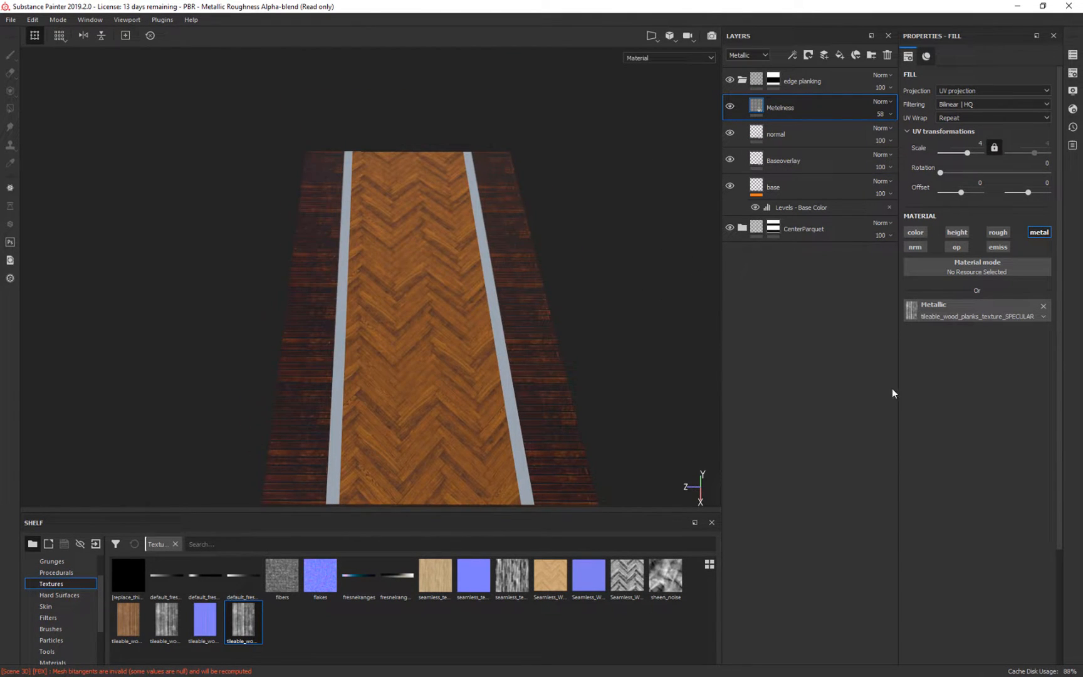
- Collapse the edge planking folder and add a new folder named Border wood above it
{"action": "left_click", "coordinate": [742, 80]}
{"action": "left_click", "coordinate": [872, 55]}
{"action": "double_click", "coordinate": [777, 81]}
{"action": "type", "text": "Broderwpo"}
{"action": "key", "text": "BackSpace"}
{"action": "key", "text": "BackSpace"}
{"action": "key", "text": "BackSpace"}
{"action": "key", "text": "BackSpace"}
{"action": "key", "text": "BackSpace"}
{"action": "key", "text": "BackSpace"}
{"action": "key", "text": "BackSpace"}
{"action": "type", "text": "order wood"}
{"action": "key", "text": "Return"}
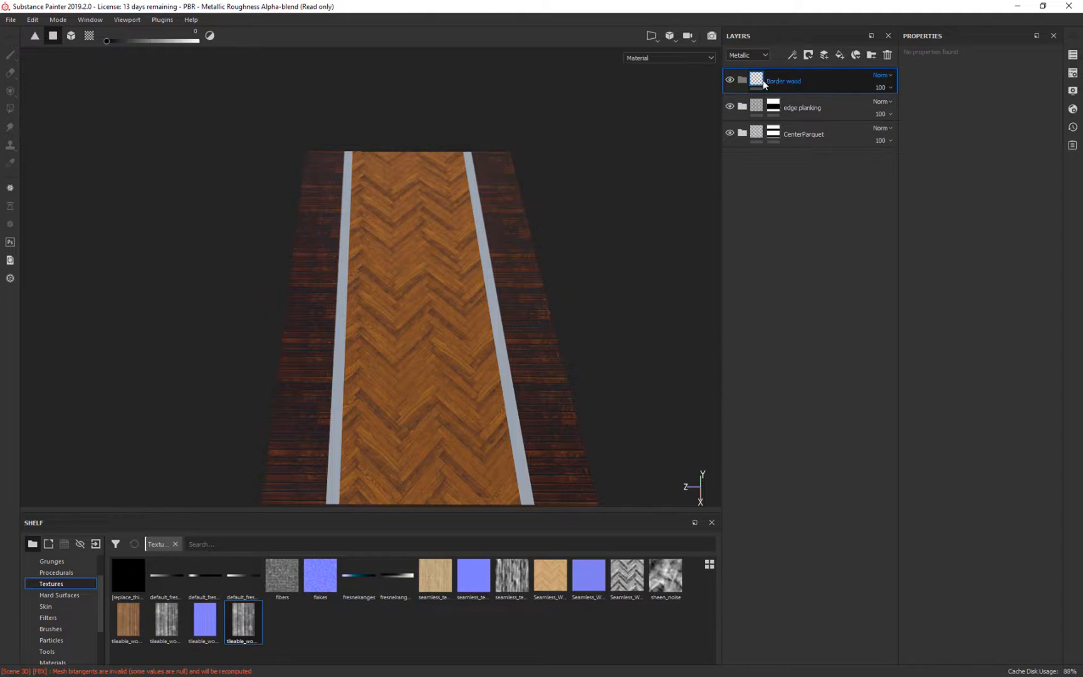
- Add a fill layer inside the Border wood folder and disable all of its material channels
{"action": "left_click", "coordinate": [840, 55]}
{"action": "left_click_drag", "start_coordinate": [827, 81], "coordinate": [838, 107]}
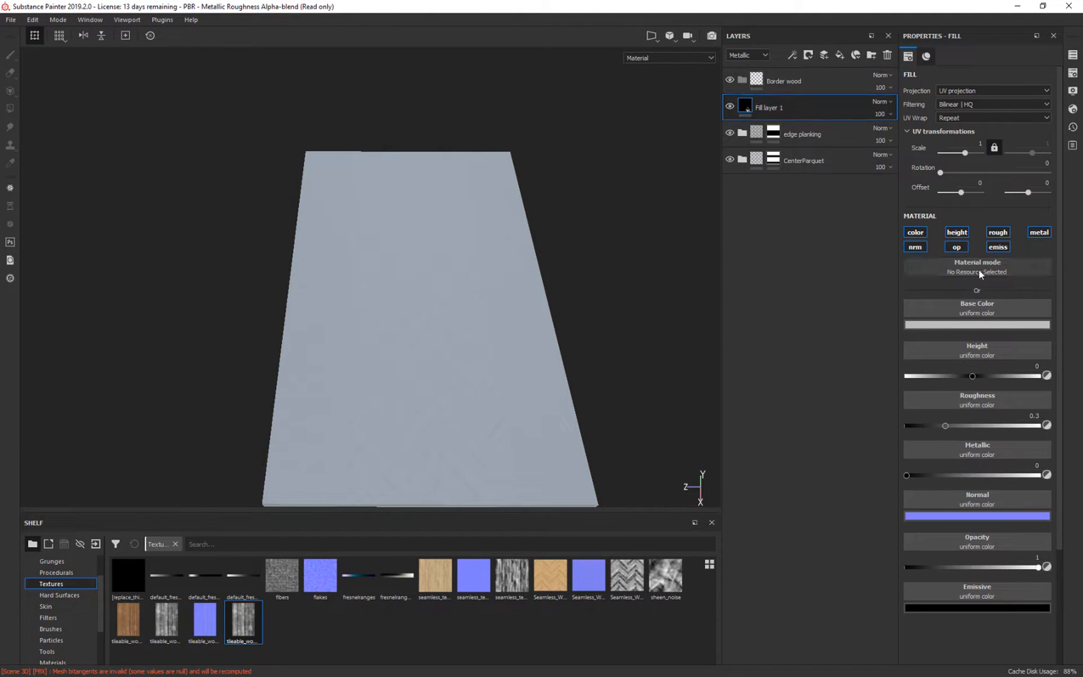
{"action": "left_click", "coordinate": [918, 247]}
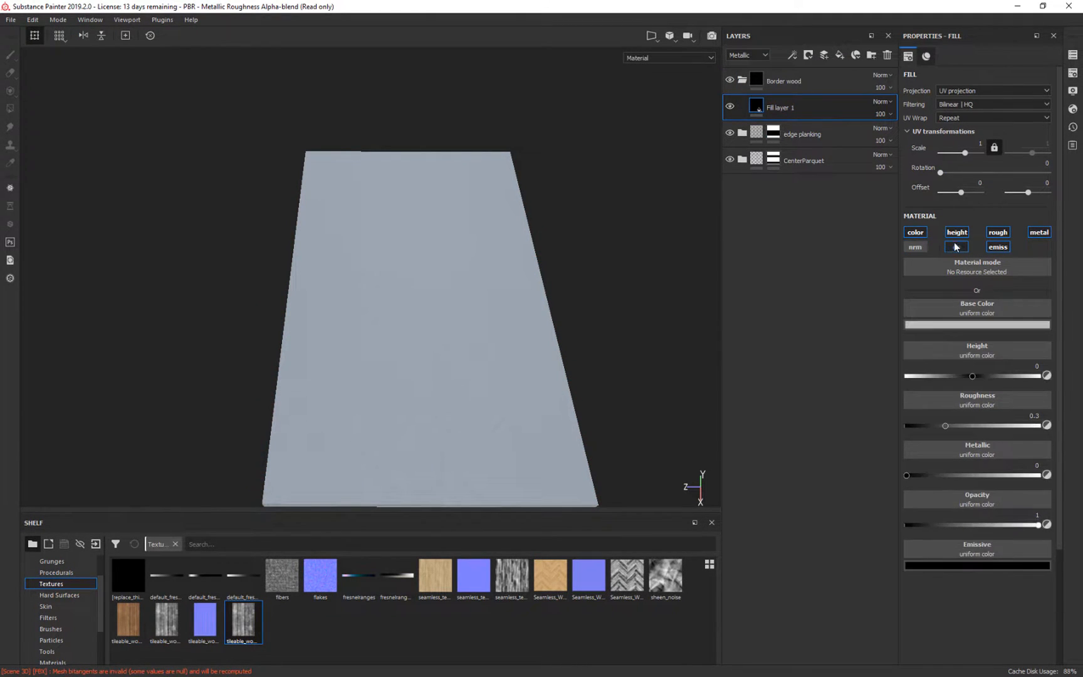
{"action": "left_click", "coordinate": [955, 245]}
{"action": "left_click", "coordinate": [998, 246]}
{"action": "left_click", "coordinate": [1038, 232]}
{"action": "left_click", "coordinate": [1005, 233]}
{"action": "left_click", "coordinate": [958, 232]}
{"action": "left_click", "coordinate": [917, 235]}
{"action": "left_click", "coordinate": [917, 233]}
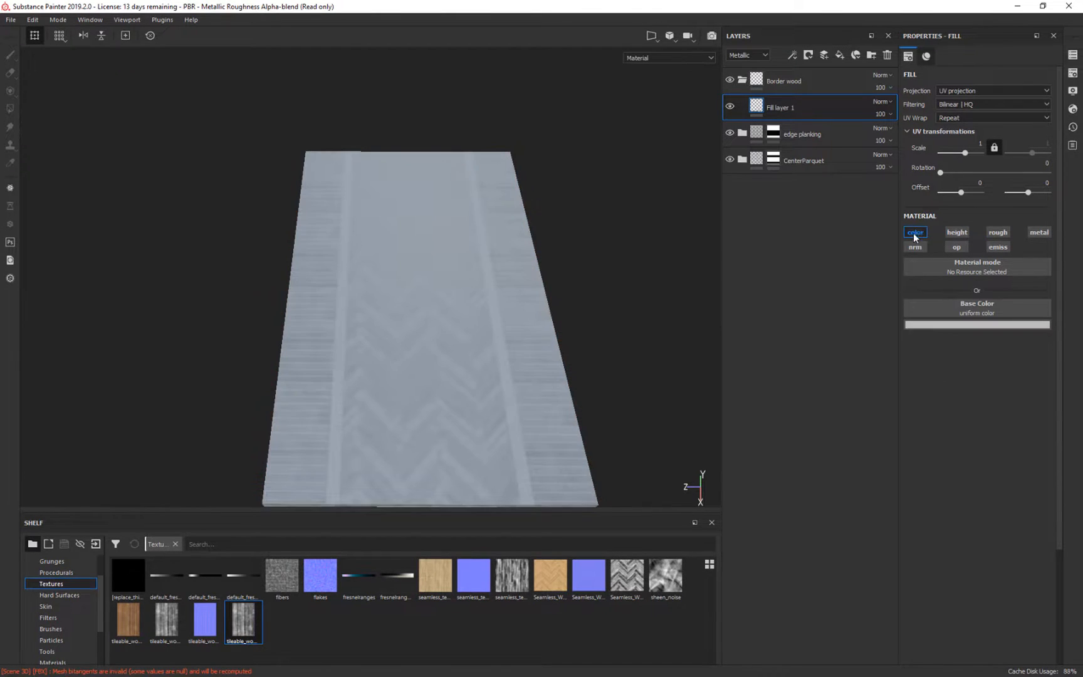
{"action": "left_click", "coordinate": [919, 235]}
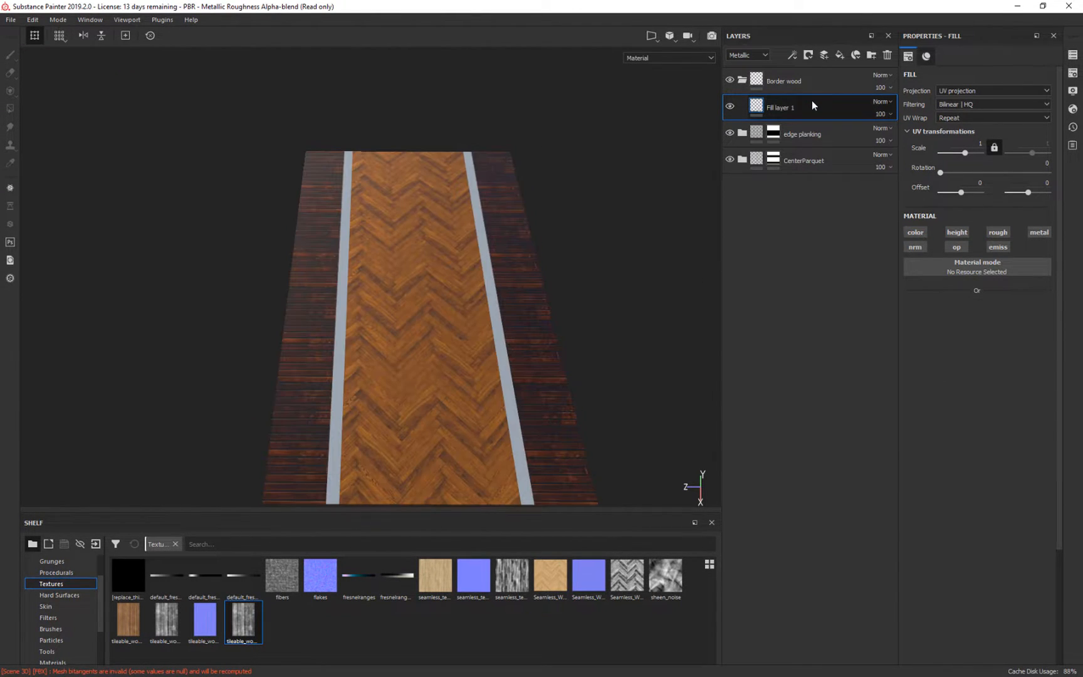
- Add the Wood American Cherry material to the Border wood folder and delete the empty Fill layer 1 beneath it
{"action": "scroll", "coordinate": [66, 625], "scroll_direction": "down", "scroll_amount": 2}
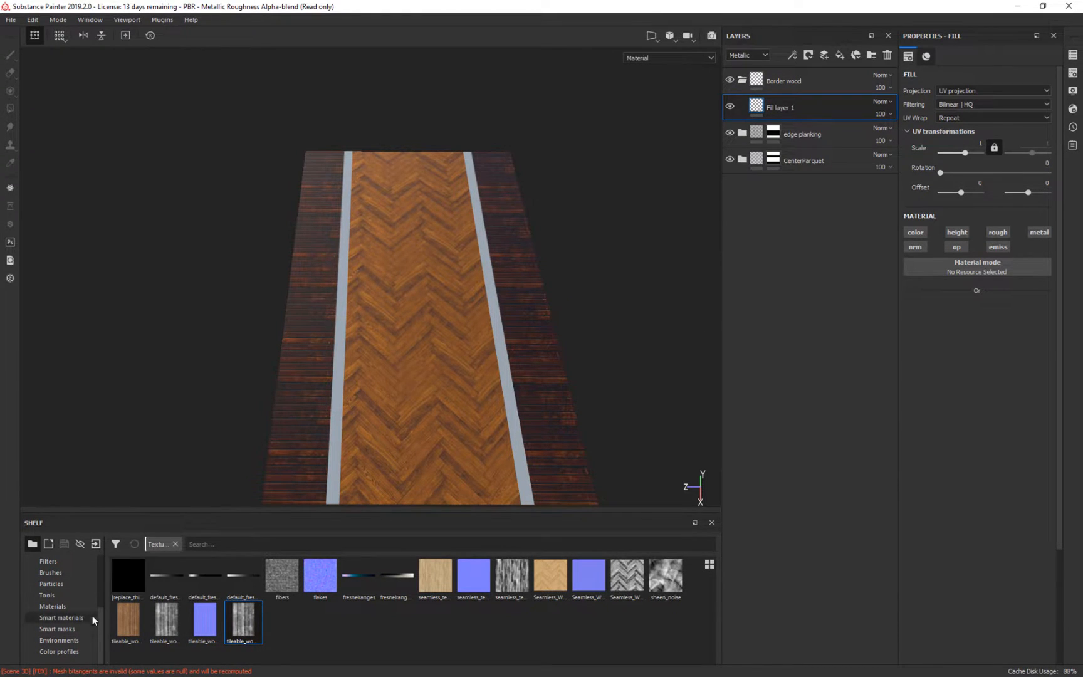
{"action": "left_click", "coordinate": [52, 606]}
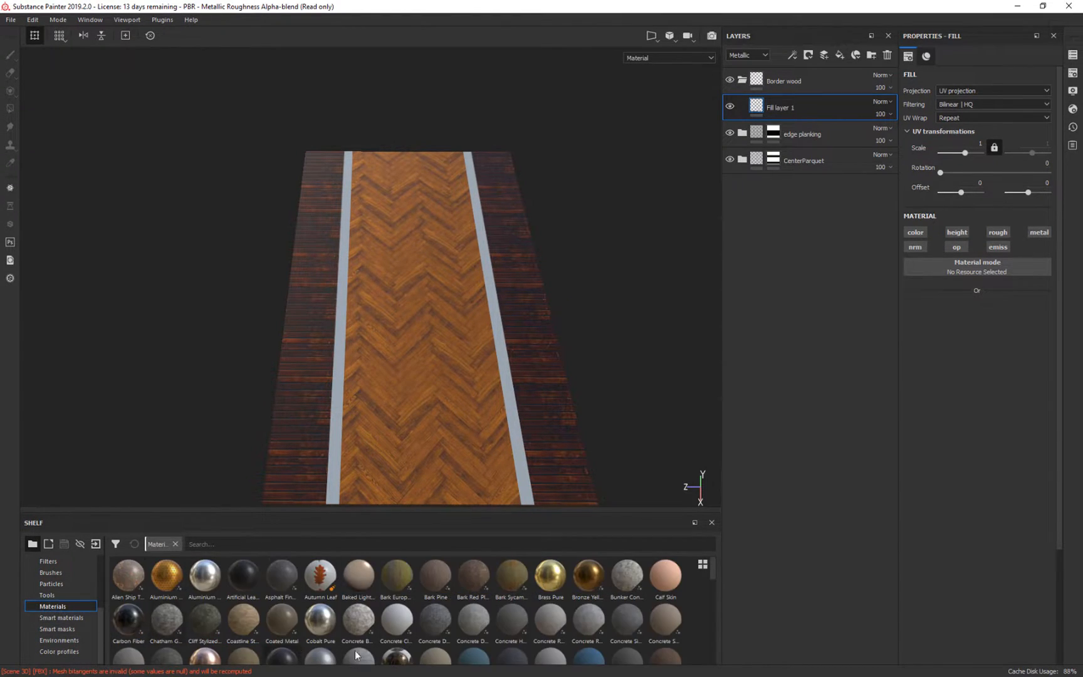
{"action": "scroll", "coordinate": [378, 608], "scroll_direction": "down", "scroll_amount": 10}
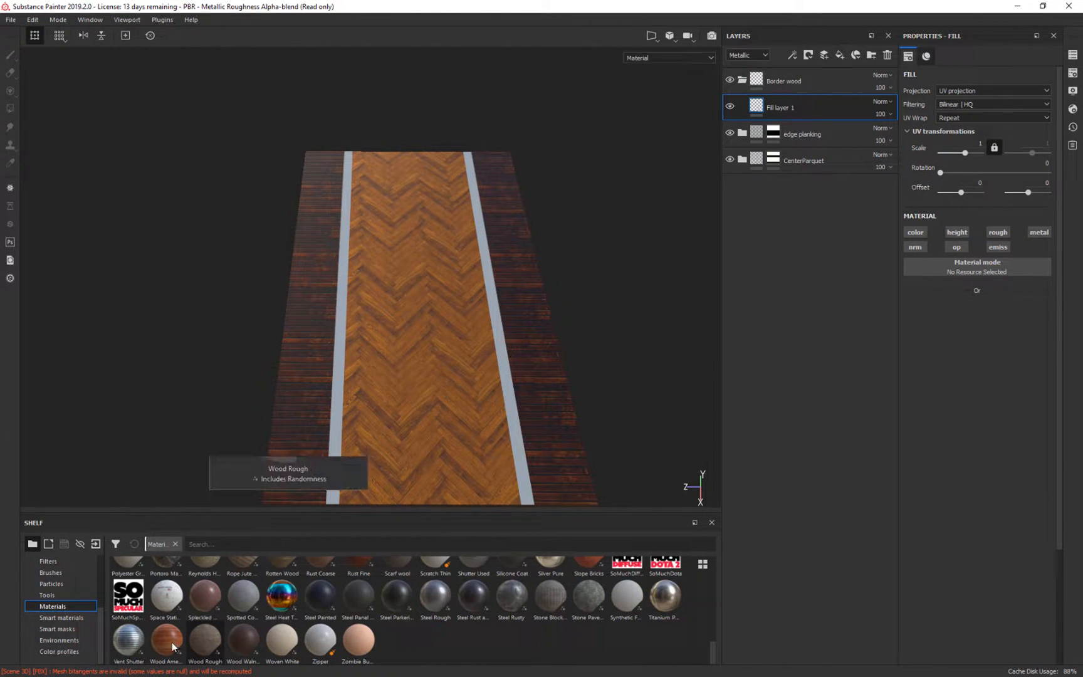
{"action": "mouse_move", "coordinate": [166, 643]}
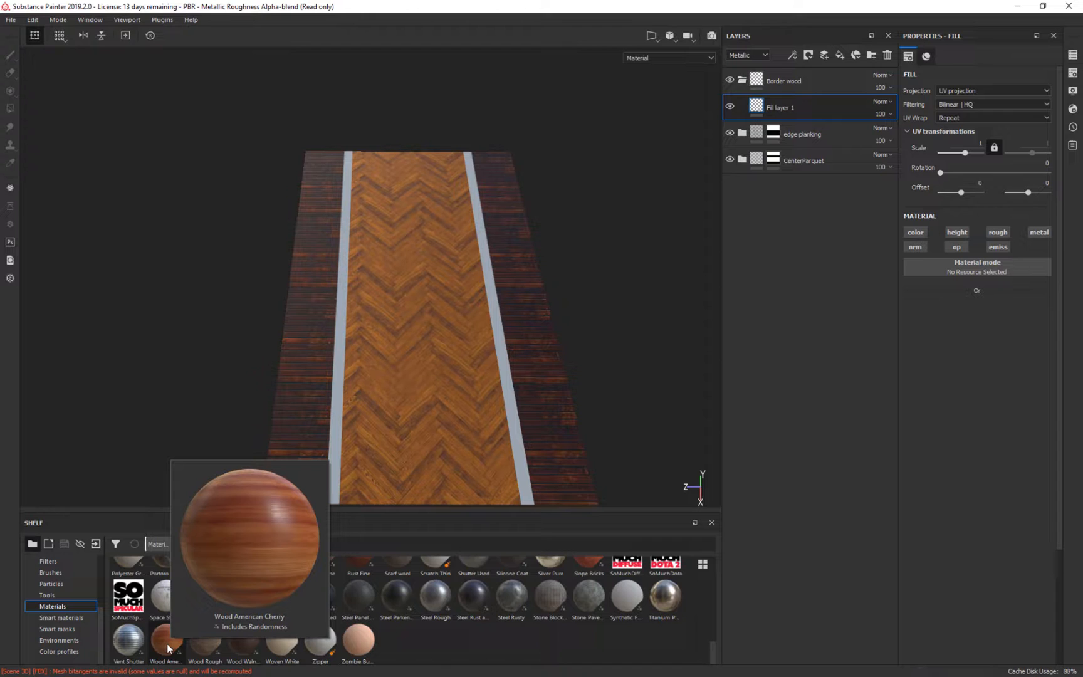
{"action": "left_click_drag", "start_coordinate": [166, 643], "coordinate": [807, 99]}
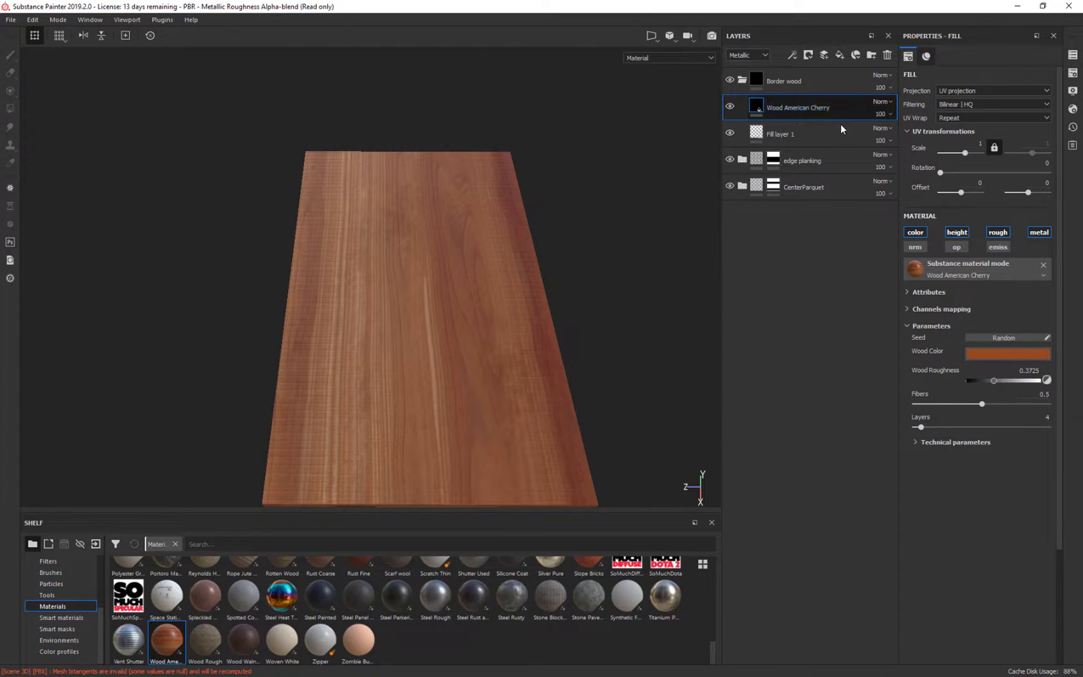
{"action": "left_click", "coordinate": [873, 142]}
{"action": "key", "text": "Delete"}
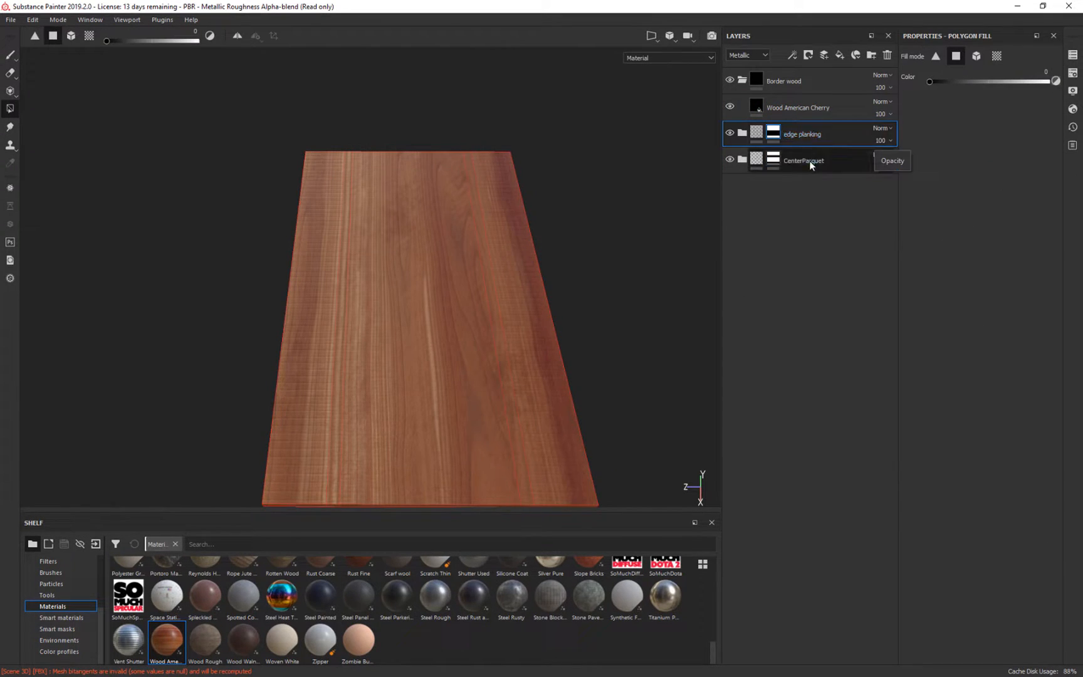
{"action": "left_click", "coordinate": [793, 115]}
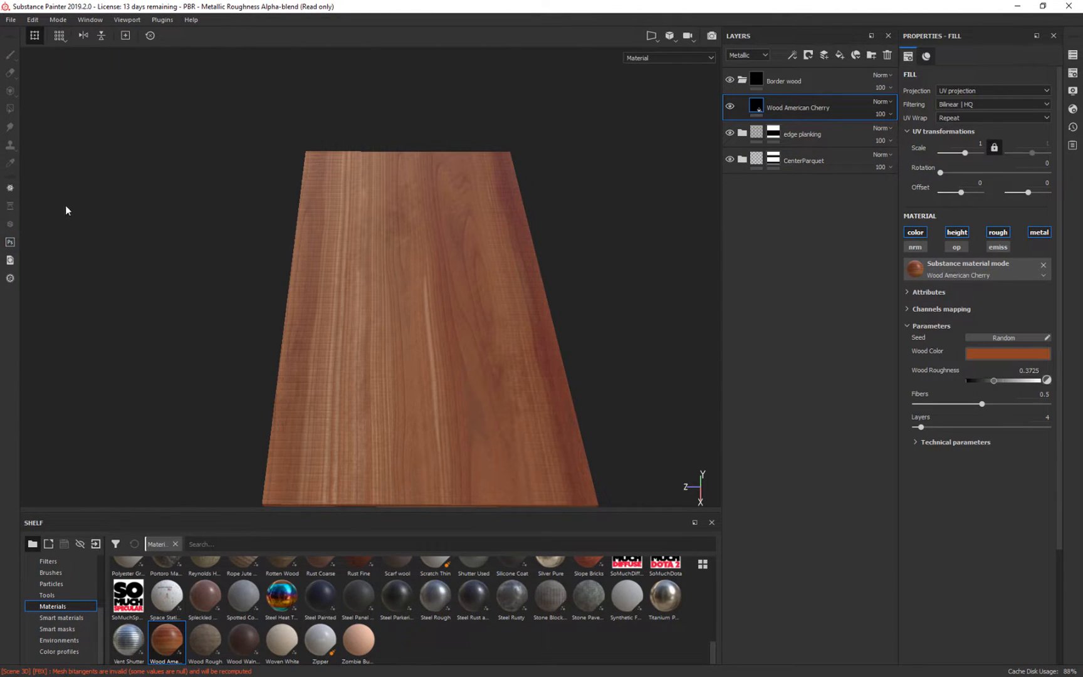
- Add a white mask to the Border wood folder and mask out the center parquet and both outer plank sections
{"action": "right_click", "coordinate": [808, 83]}
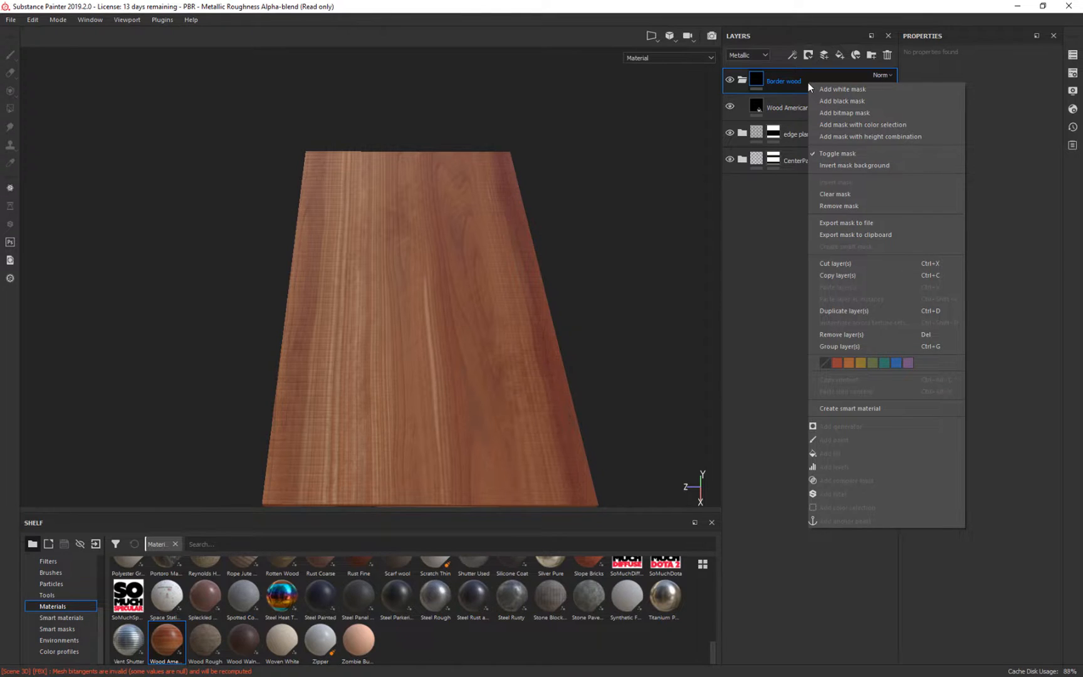
{"action": "left_click", "coordinate": [844, 89]}
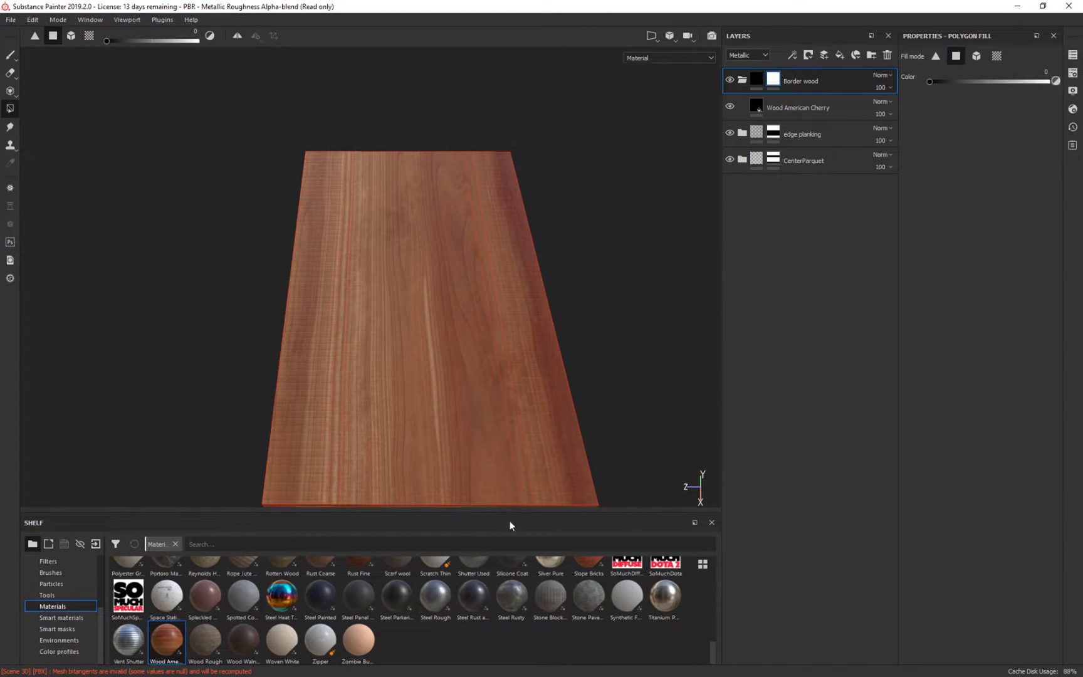
{"action": "left_click", "coordinate": [535, 384]}
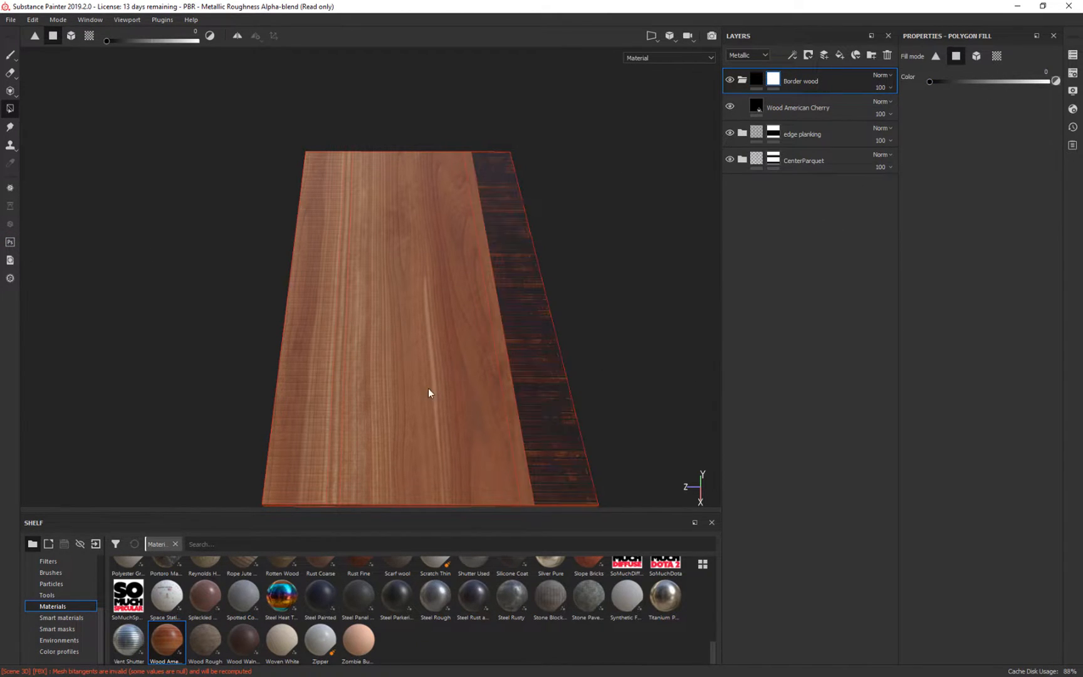
{"action": "left_click", "coordinate": [376, 400]}
{"action": "left_click", "coordinate": [300, 489]}
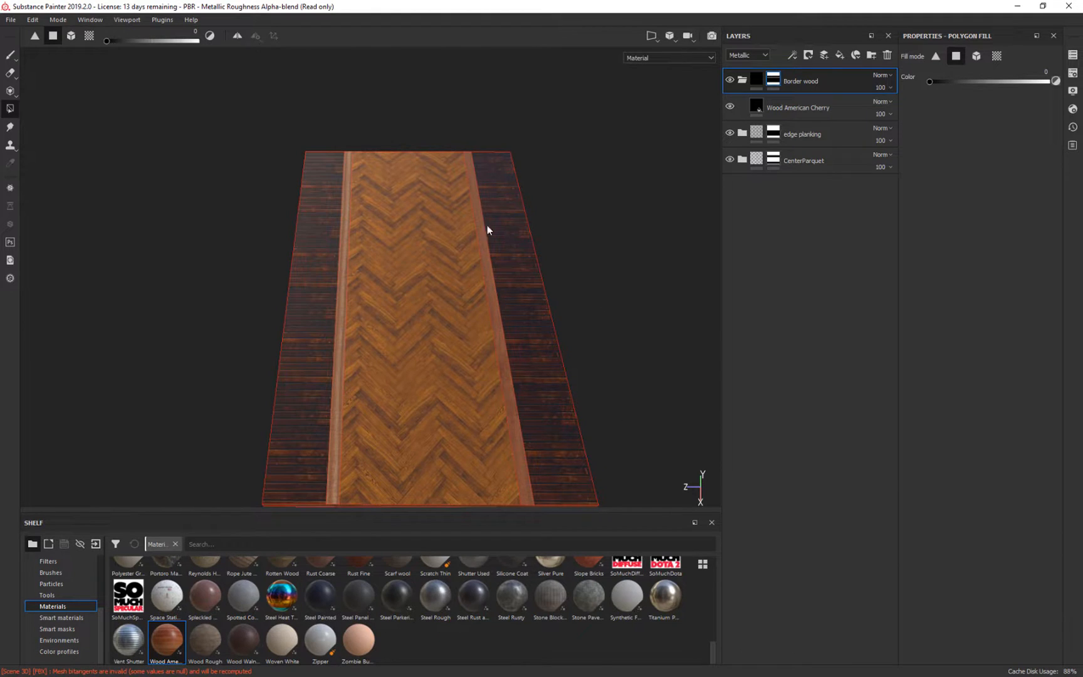
{"action": "mouse_move", "coordinate": [669, 446]}
{"action": "left_mouse_down", "text": "alt"}
{"action": "mouse_move", "coordinate": [617, 351]}
{"action": "mouse_move", "coordinate": [658, 391]}
{"action": "mouse_move", "coordinate": [677, 346]}
{"action": "left_mouse_up", "text": "alt"}
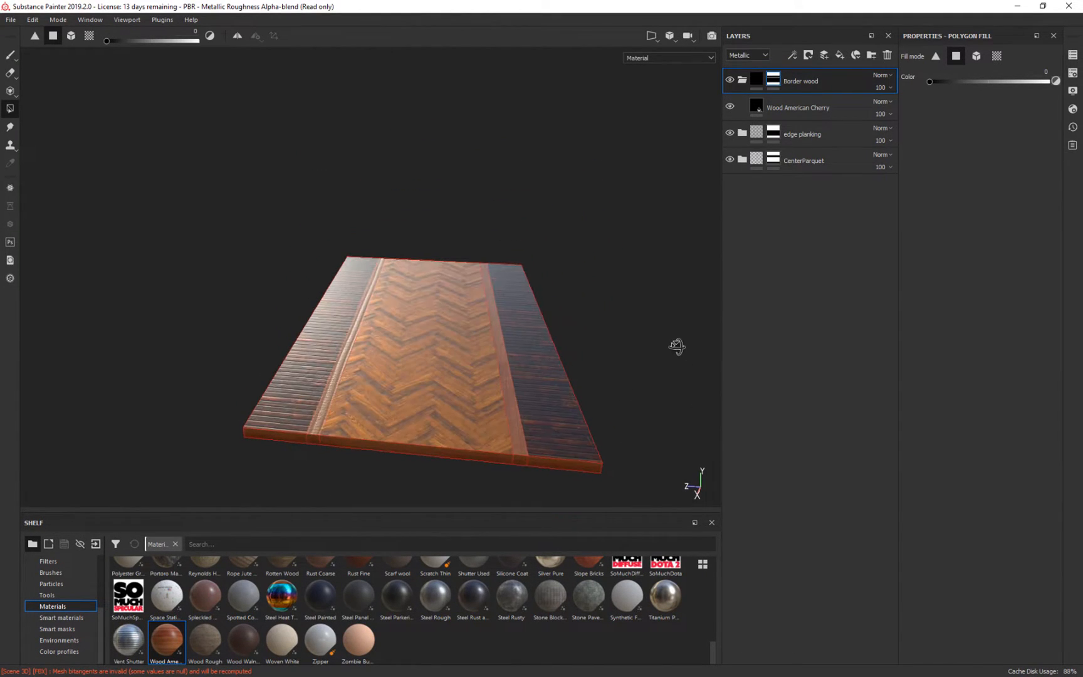
{"action": "left_click_drag", "start_coordinate": [321, 383], "coordinate": [252, 405], "text": "alt"}
- Set the UV scale of the Wood American Cherry fill to 5
{"action": "left_click_drag", "start_coordinate": [862, 104], "coordinate": [809, 84]}
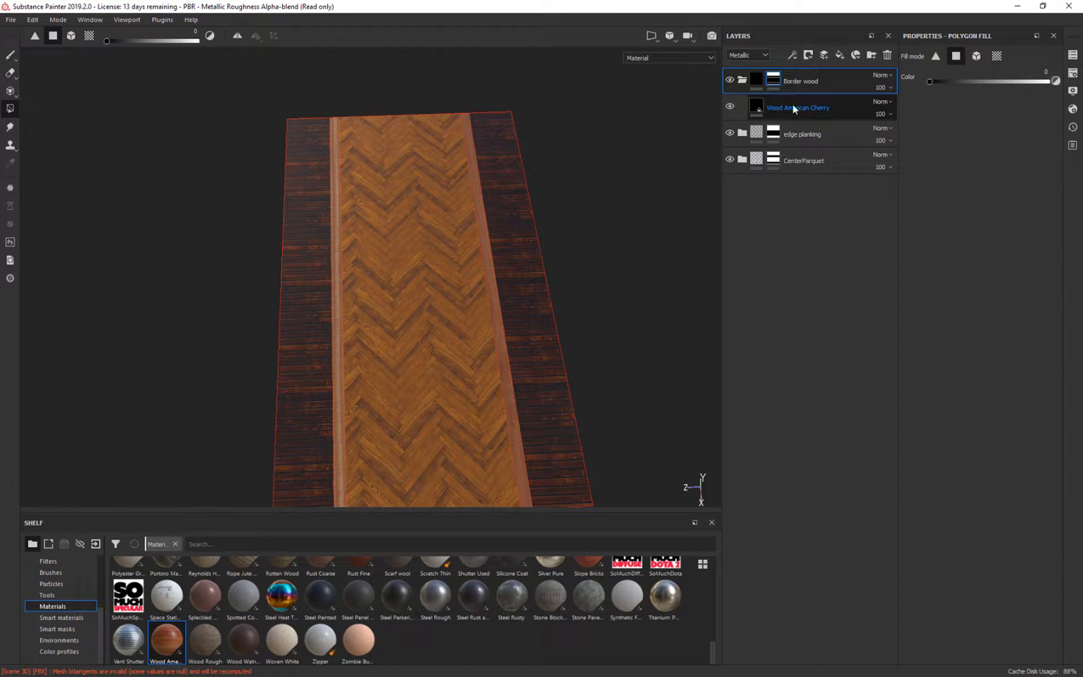
{"action": "left_click", "coordinate": [793, 108]}
{"action": "left_click_drag", "start_coordinate": [965, 152], "coordinate": [966, 152]}
{"action": "double_click", "coordinate": [964, 152]}
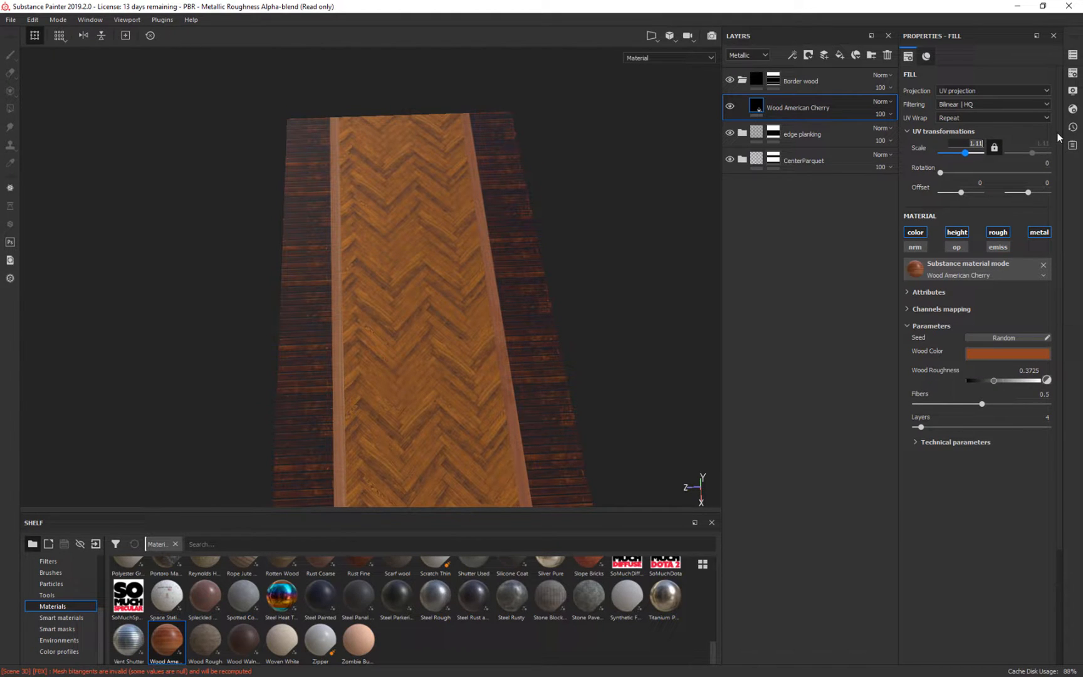
{"action": "type", "text": "2"}
{"action": "key", "text": "Return"}
{"action": "left_click", "coordinate": [773, 79]}
{"action": "left_click_drag", "start_coordinate": [513, 313], "coordinate": [574, 381], "text": "alt"}
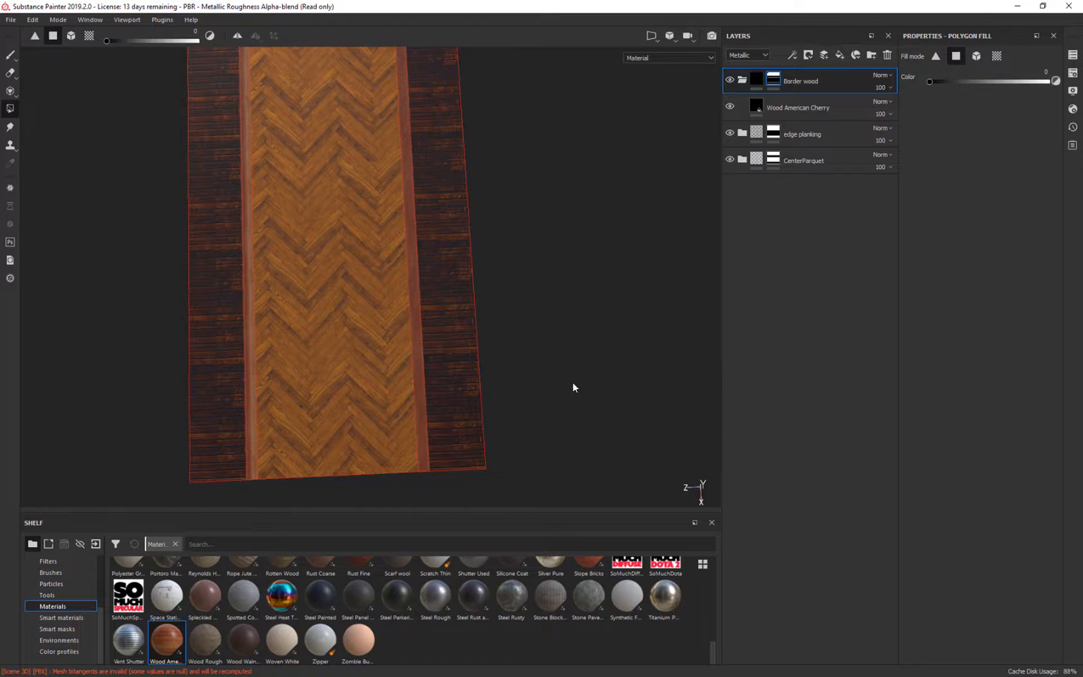
{"action": "left_click_drag", "start_coordinate": [625, 199], "coordinate": [612, 266], "text": "alt"}
{"action": "middle_click_drag", "start_coordinate": [561, 203], "coordinate": [602, 237], "text": "alt"}
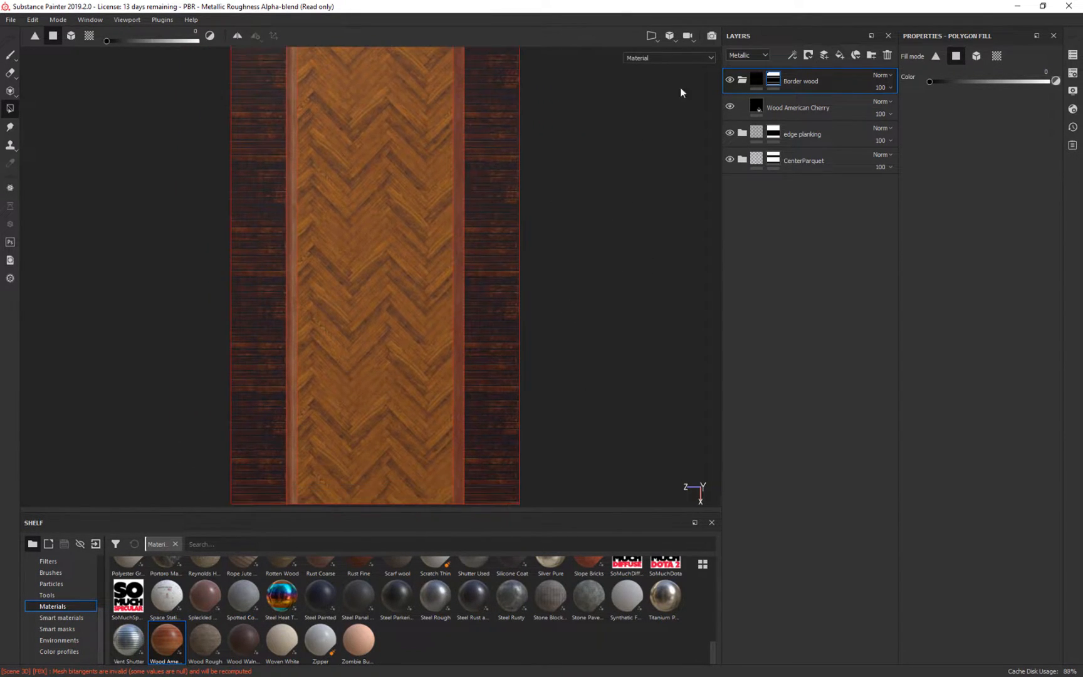
- Add a paint layer above the Wood American Cherry fill and name it board breaks
{"action": "left_click", "coordinate": [796, 106]}
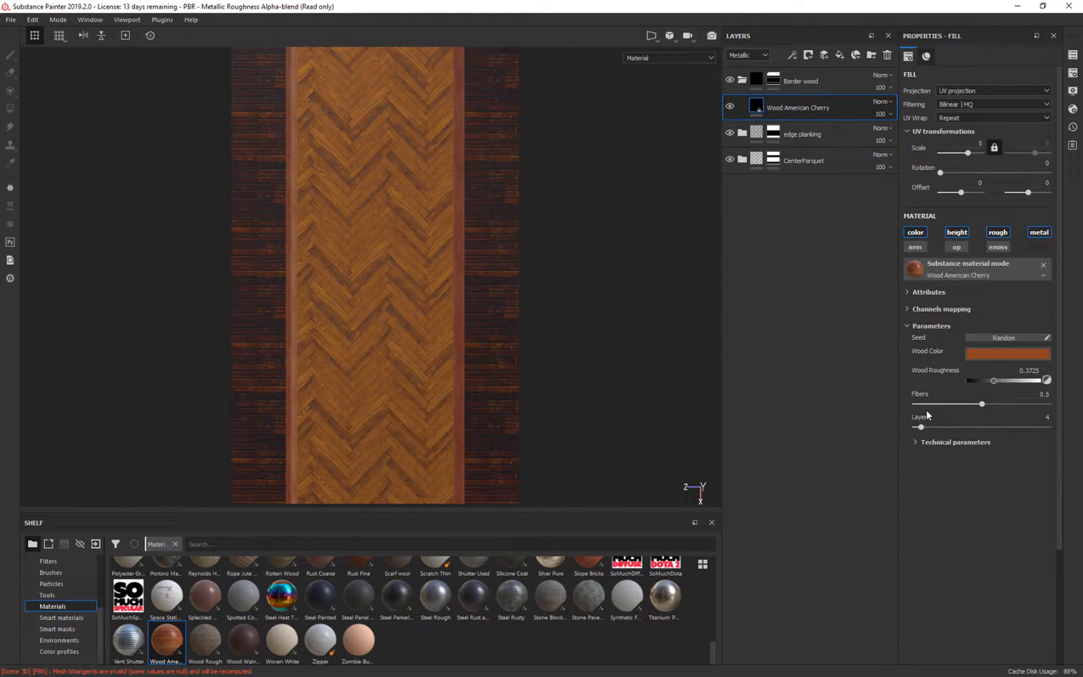
{"action": "left_click", "coordinate": [824, 56]}
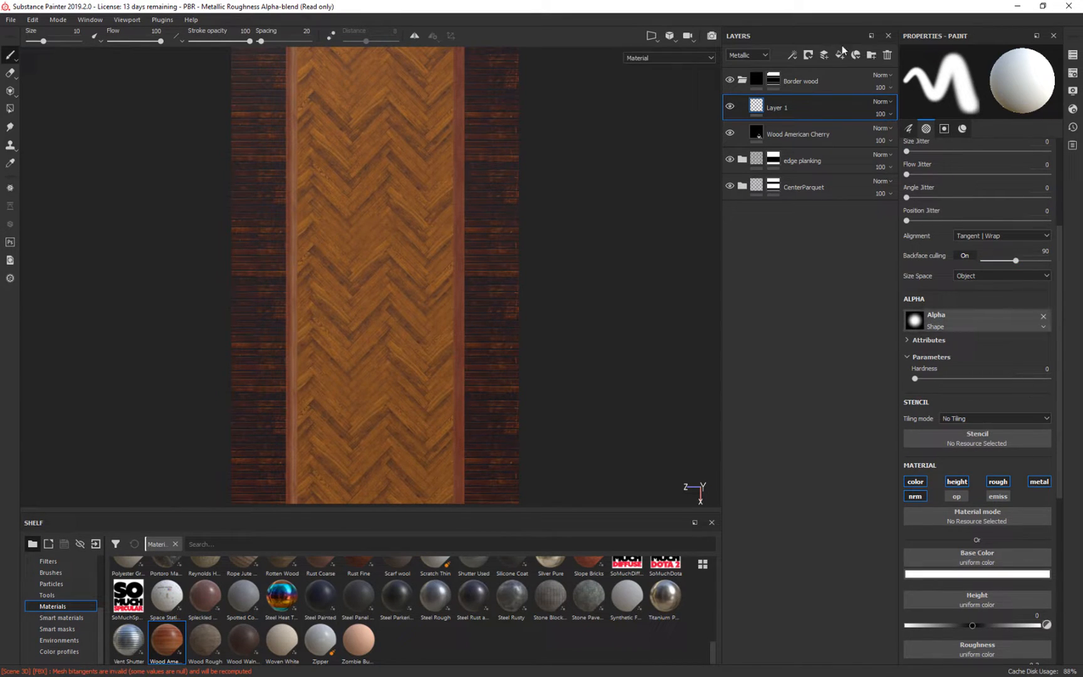
{"action": "double_click", "coordinate": [773, 109]}
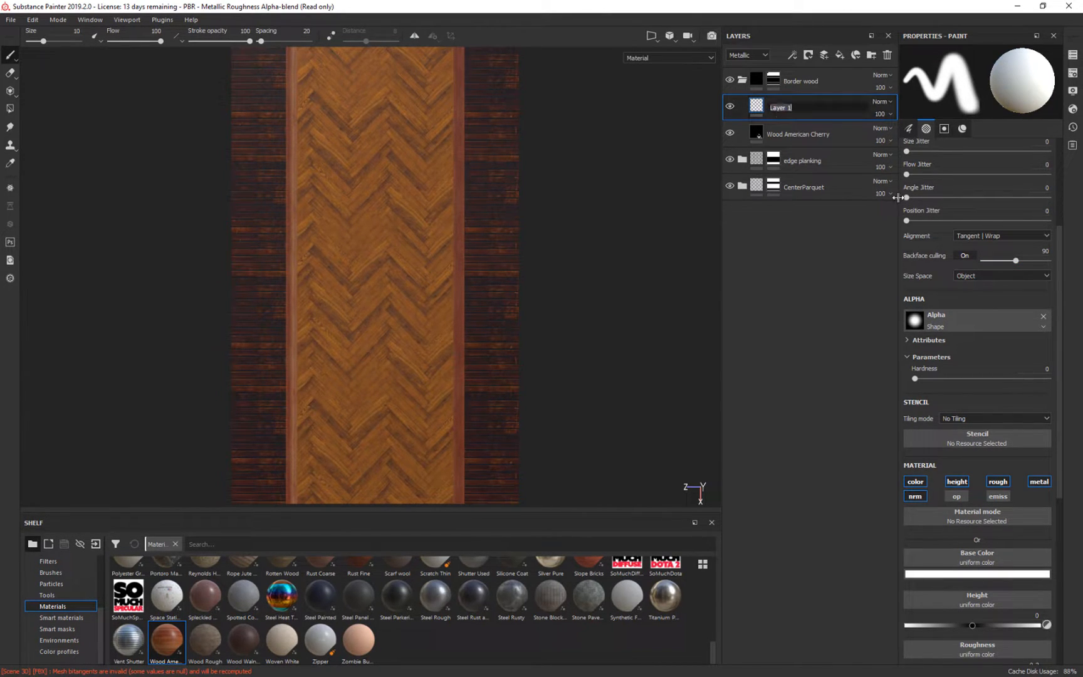
{"action": "type", "text": "board breakse"}
{"action": "key", "text": "Return"}
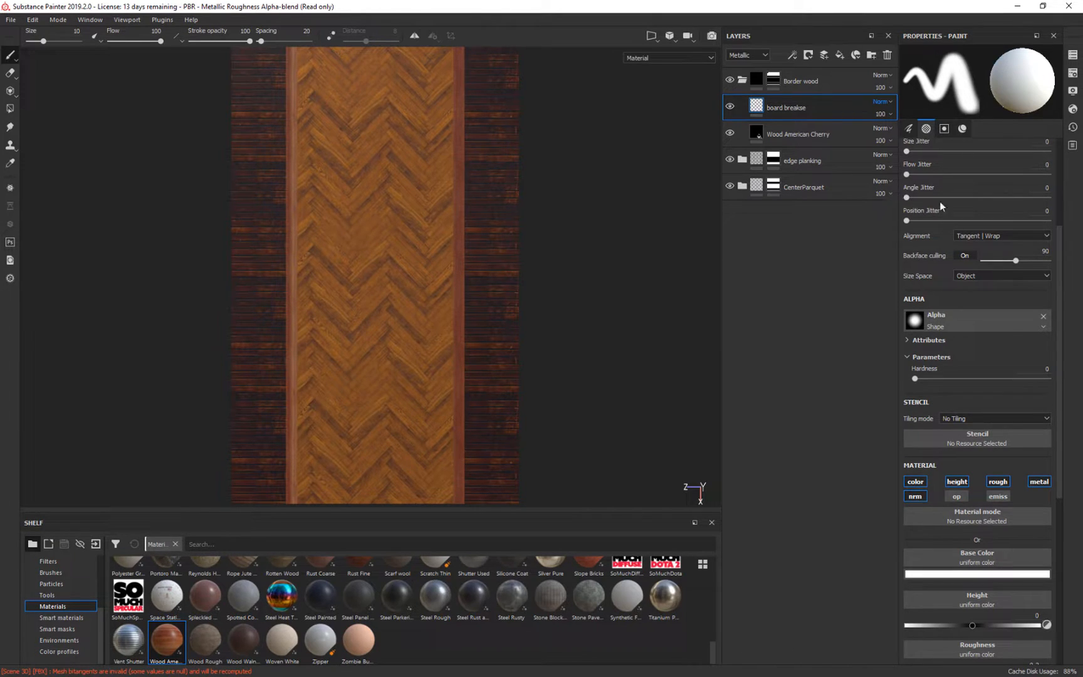
{"action": "double_click", "coordinate": [821, 112]}
{"action": "left_click", "coordinate": [821, 109]}
{"action": "key", "text": "Return"}
- Limit the board breaks paint to the height channel and set its height to -1
{"action": "mouse_move", "coordinate": [551, 358]}
{"action": "left_mouse_down", "text": "alt"}
{"action": "mouse_move", "coordinate": [597, 185]}
{"action": "mouse_move", "coordinate": [615, 218]}
{"action": "left_mouse_up", "text": "alt"}
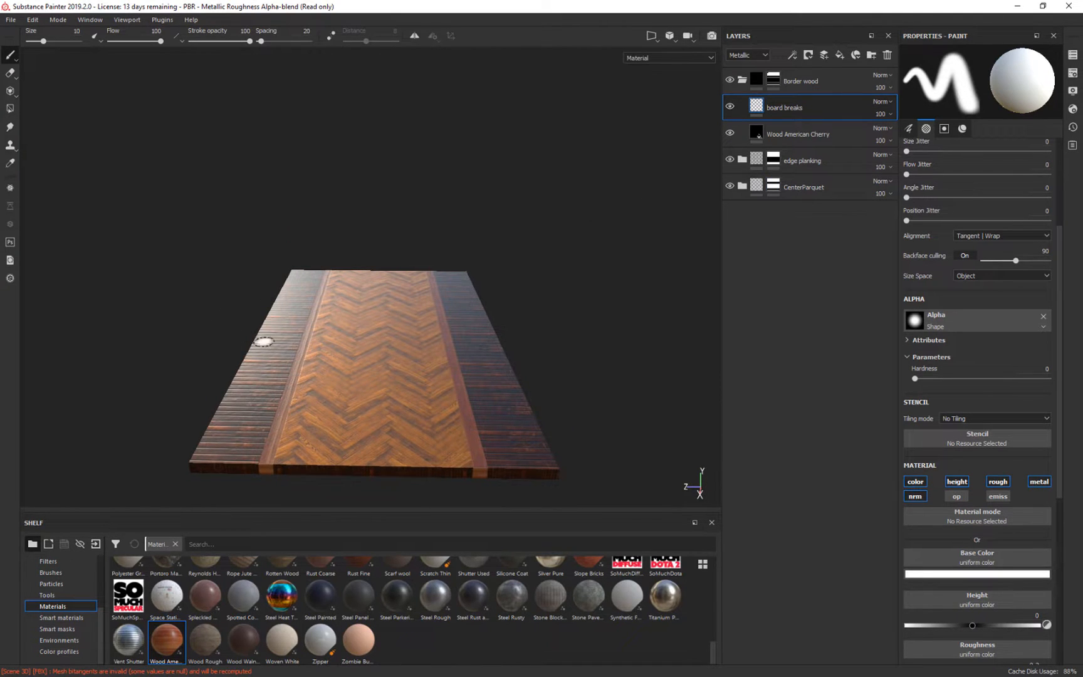
{"action": "left_click_drag", "start_coordinate": [658, 370], "coordinate": [581, 360], "text": "alt"}
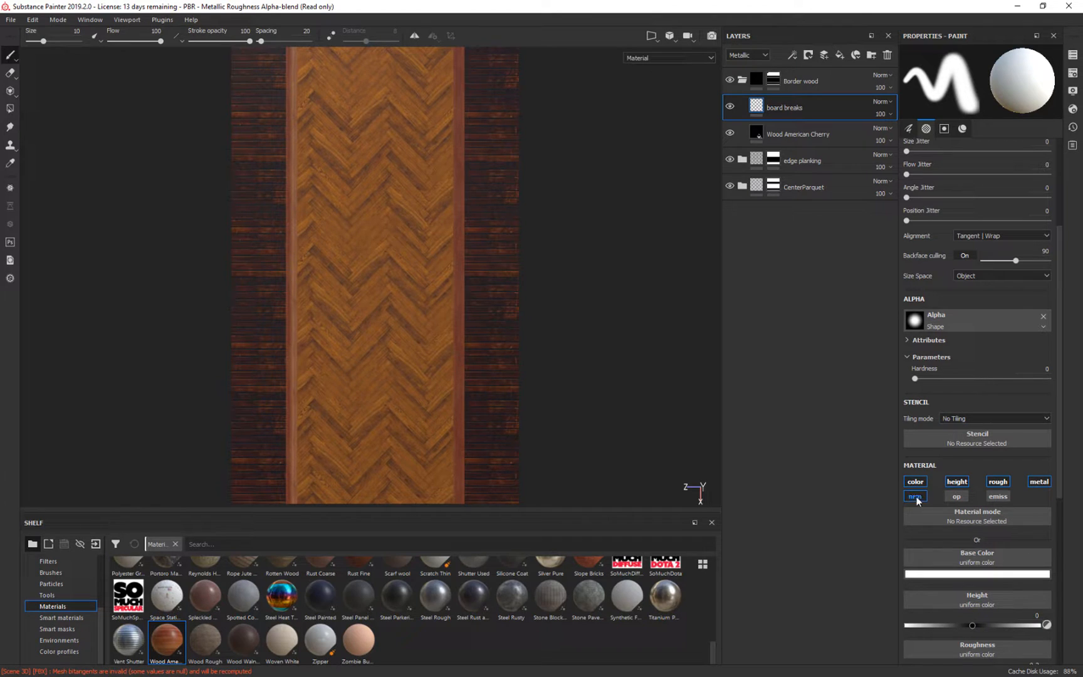
{"action": "left_click", "coordinate": [998, 482]}
{"action": "left_click", "coordinate": [1039, 481]}
{"action": "left_click", "coordinate": [917, 481]}
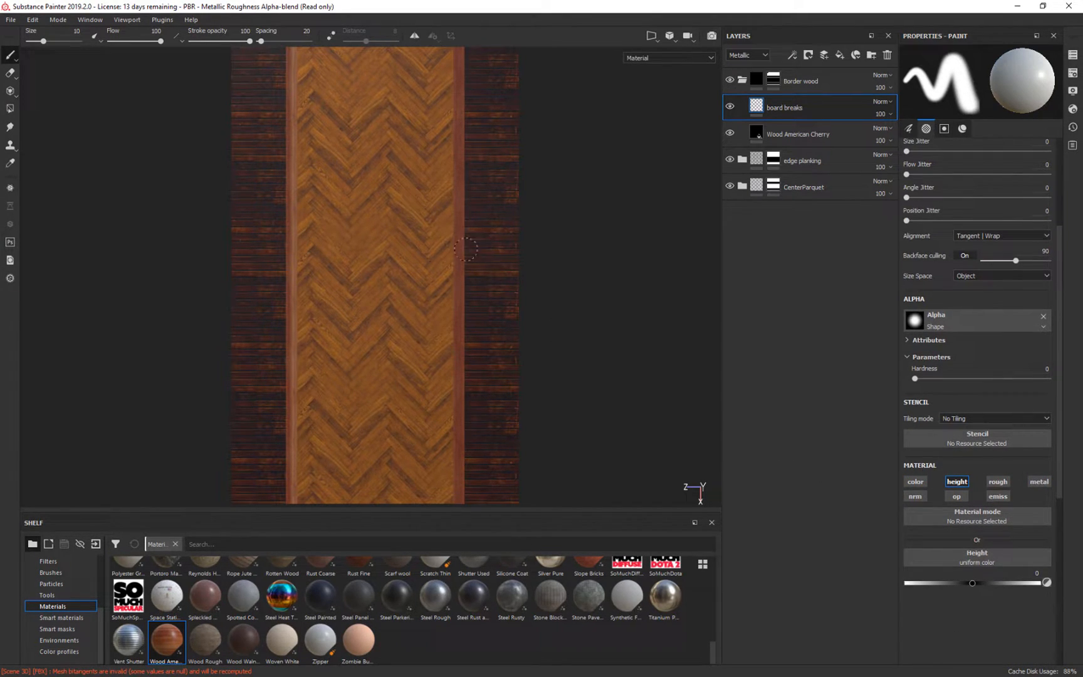
{"action": "mouse_move", "coordinate": [607, 265]}
{"action": "left_mouse_down", "text": "alt"}
{"action": "mouse_move", "coordinate": [597, 307]}
{"action": "mouse_move", "coordinate": [626, 274]}
{"action": "mouse_move", "coordinate": [636, 281]}
{"action": "left_mouse_up", "text": "alt"}
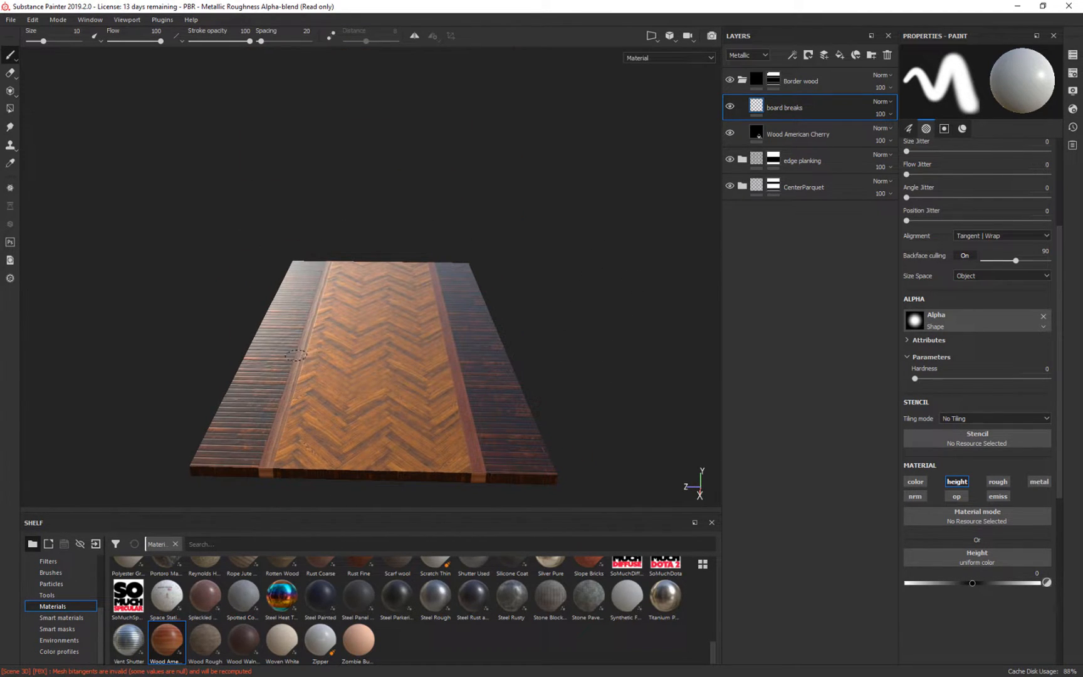
{"action": "mouse_move", "coordinate": [563, 297]}
{"action": "left_mouse_down", "text": "alt"}
{"action": "mouse_move", "coordinate": [583, 293]}
{"action": "mouse_move", "coordinate": [561, 314]}
{"action": "mouse_move", "coordinate": [556, 290]}
{"action": "mouse_move", "coordinate": [558, 300]}
{"action": "left_mouse_up", "text": "alt"}
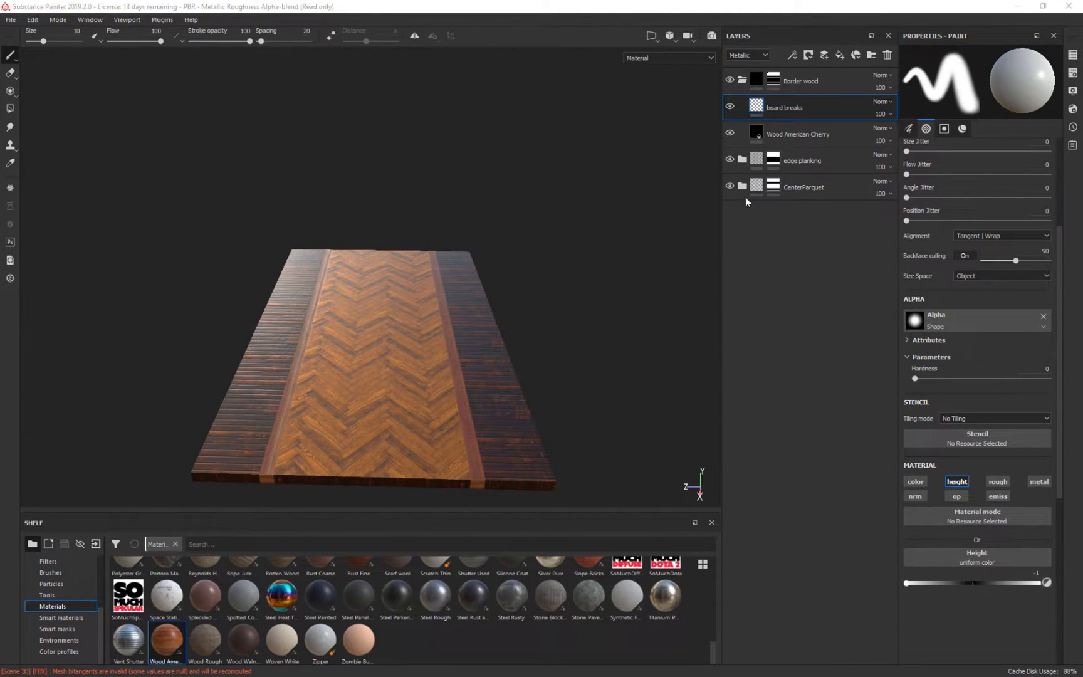
{"action": "mouse_move", "coordinate": [612, 283]}
{"action": "left_mouse_down", "text": "alt"}
{"action": "mouse_move", "coordinate": [621, 312]}
{"action": "mouse_move", "coordinate": [612, 298]}
{"action": "left_mouse_up", "text": "alt"}
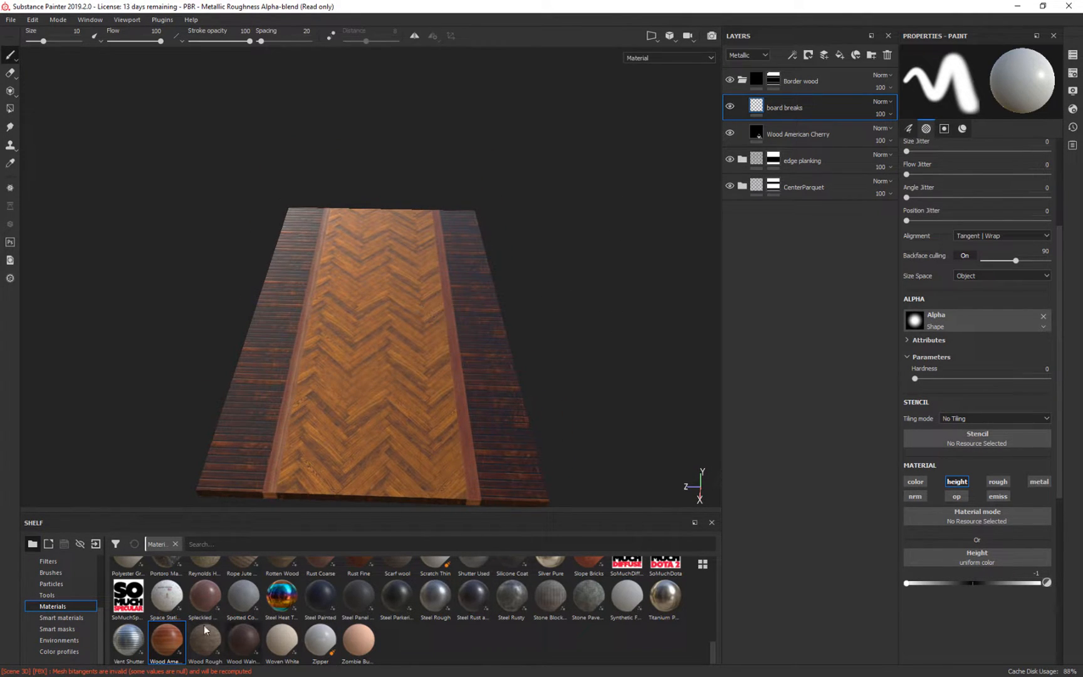
- With the Pencil brush at size 0.35, black base color and height -0.0705, draw thin board joints across both cherry border strips
{"action": "left_click", "coordinate": [51, 573]}
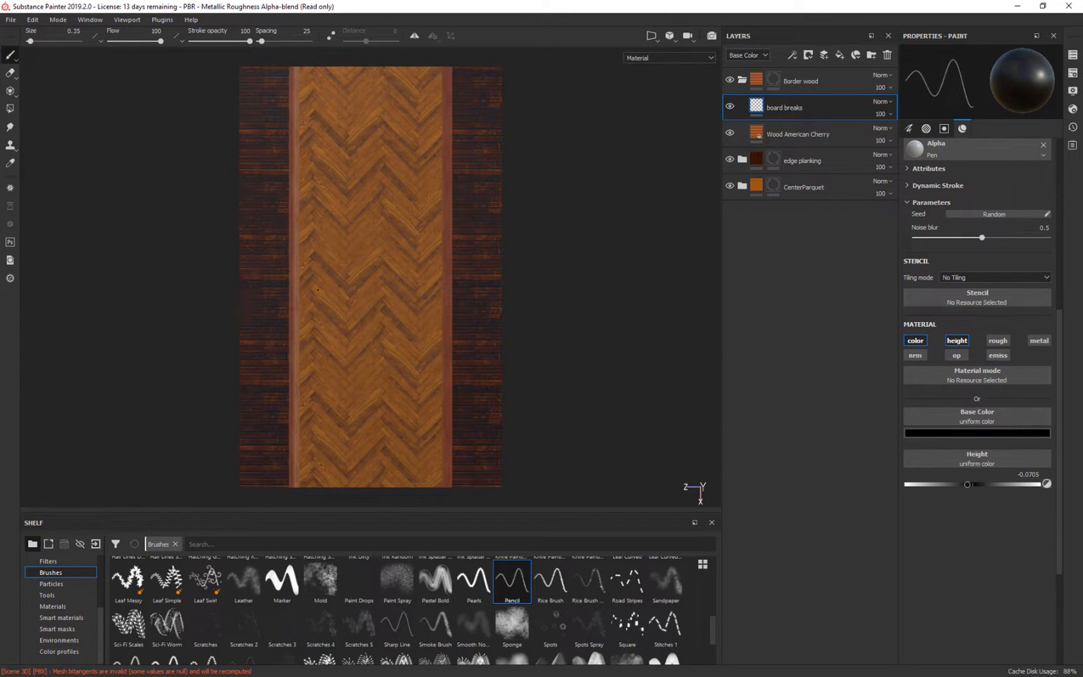
{"action": "scroll", "coordinate": [631, 362], "scroll_direction": "up", "scroll_amount": 5}
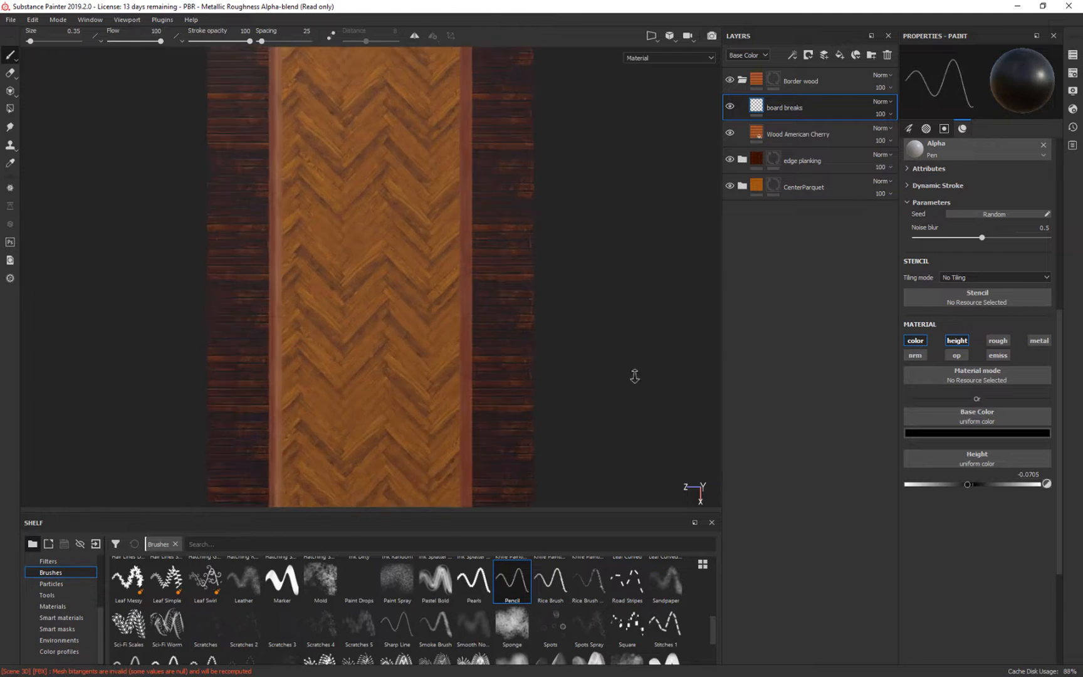
{"action": "scroll", "coordinate": [372, 276], "scroll_direction": "down", "scroll_amount": 3}
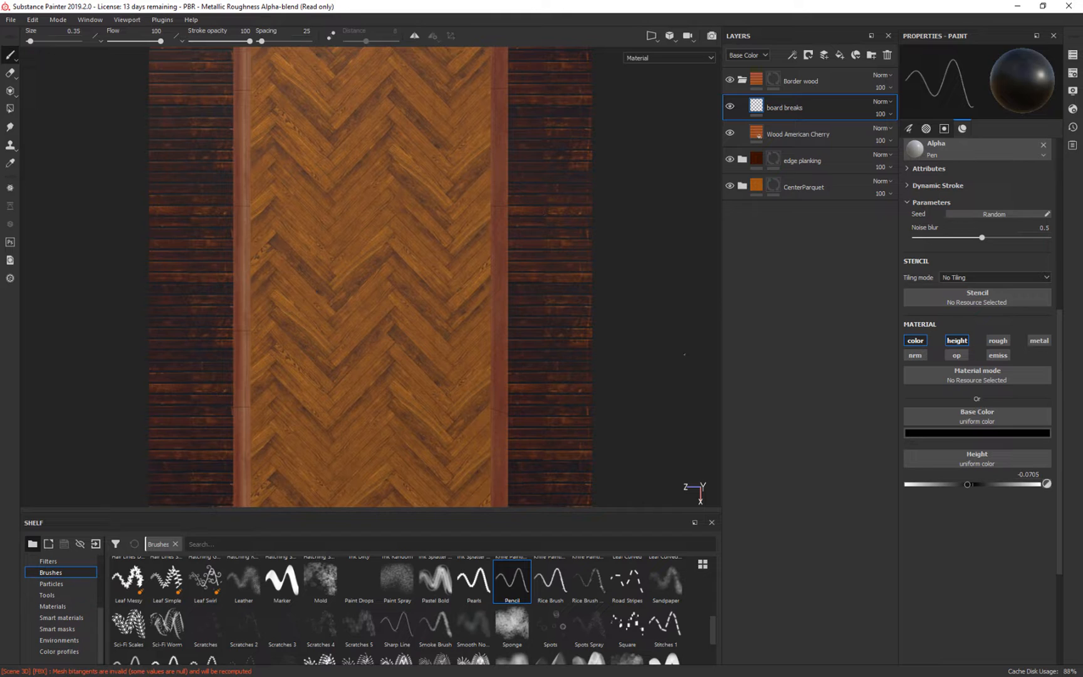
{"action": "mouse_move", "coordinate": [685, 355]}
{"action": "left_mouse_down", "text": "alt"}
{"action": "mouse_move", "coordinate": [677, 259]}
{"action": "mouse_move", "coordinate": [660, 263]}
{"action": "mouse_move", "coordinate": [693, 345]}
{"action": "left_mouse_up", "text": "alt"}
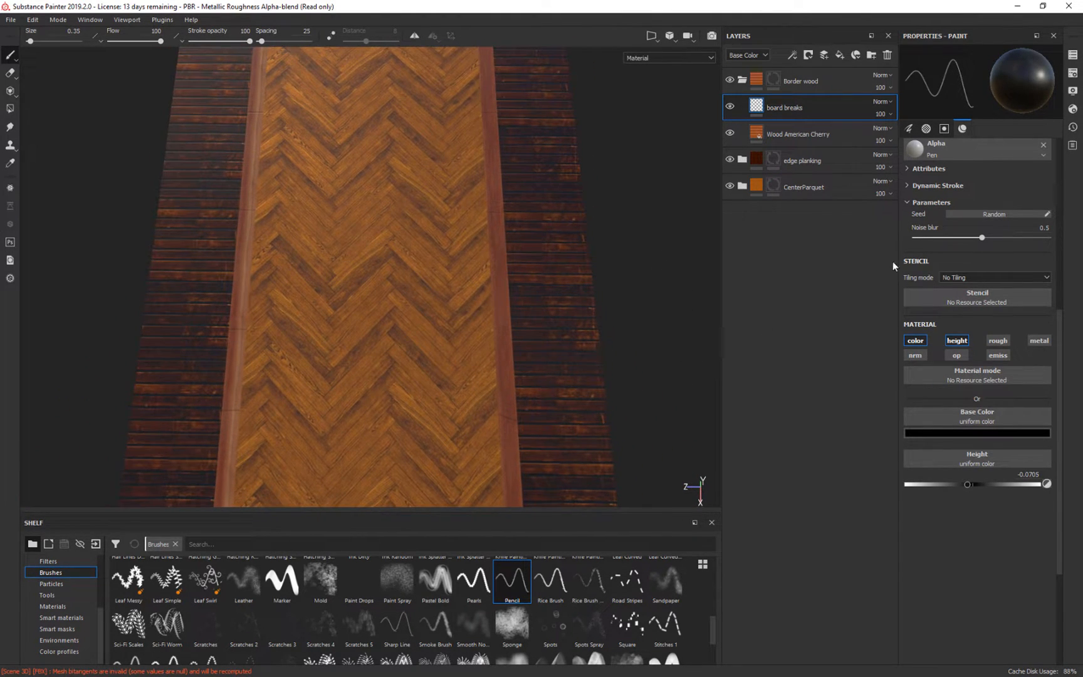
{"action": "left_click_drag", "start_coordinate": [616, 290], "coordinate": [612, 225], "text": "alt"}
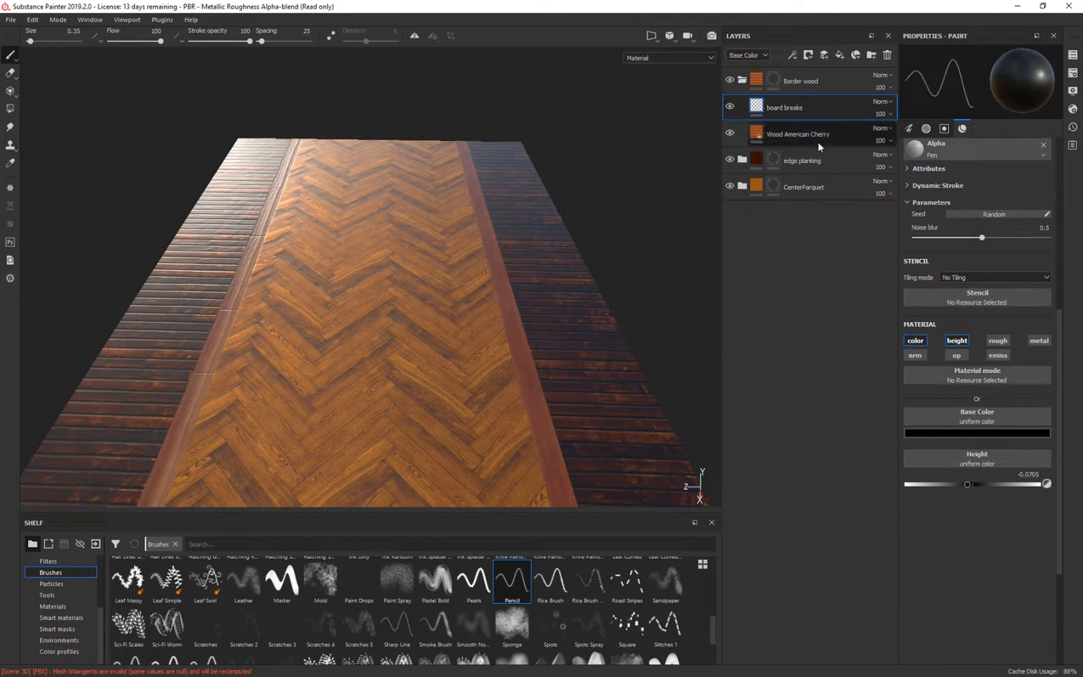
- Try duplicating the board breaks layer to strengthen the joint lines, and undo the duplicate
{"action": "mouse_move", "coordinate": [819, 100]}
{"action": "left_mouse_down"}
{"action": "mouse_move", "coordinate": [826, 87]}
{"action": "mouse_move", "coordinate": [815, 97]}
{"action": "left_mouse_up"}
{"action": "key", "text": "alt"}
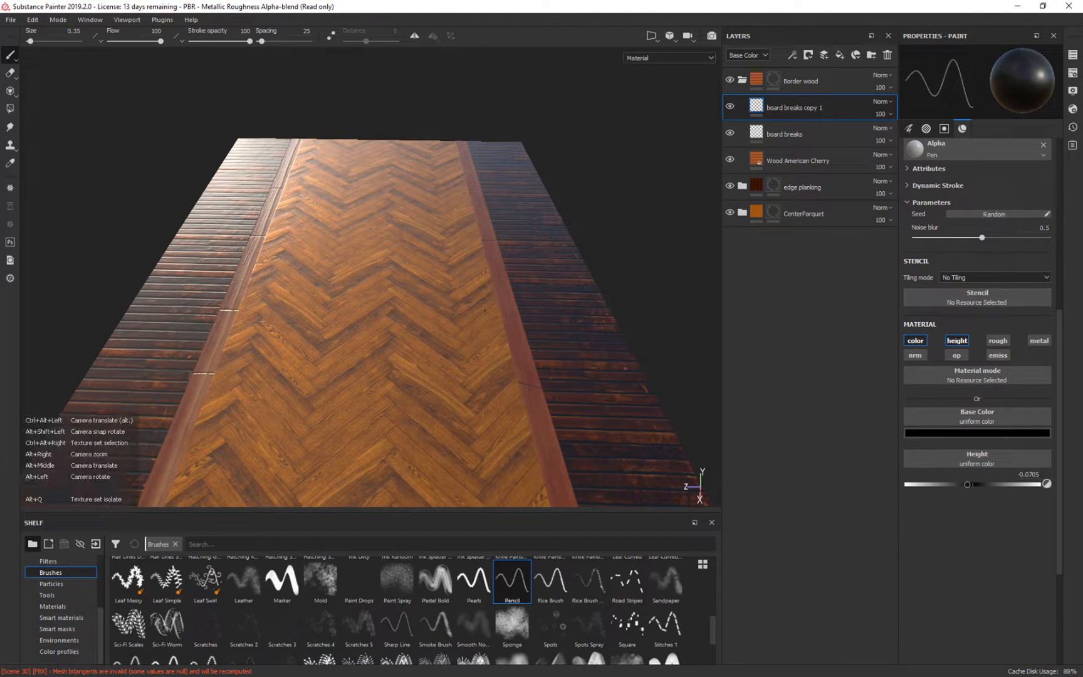
{"action": "left_click_drag", "start_coordinate": [597, 221], "coordinate": [614, 246], "text": "alt"}
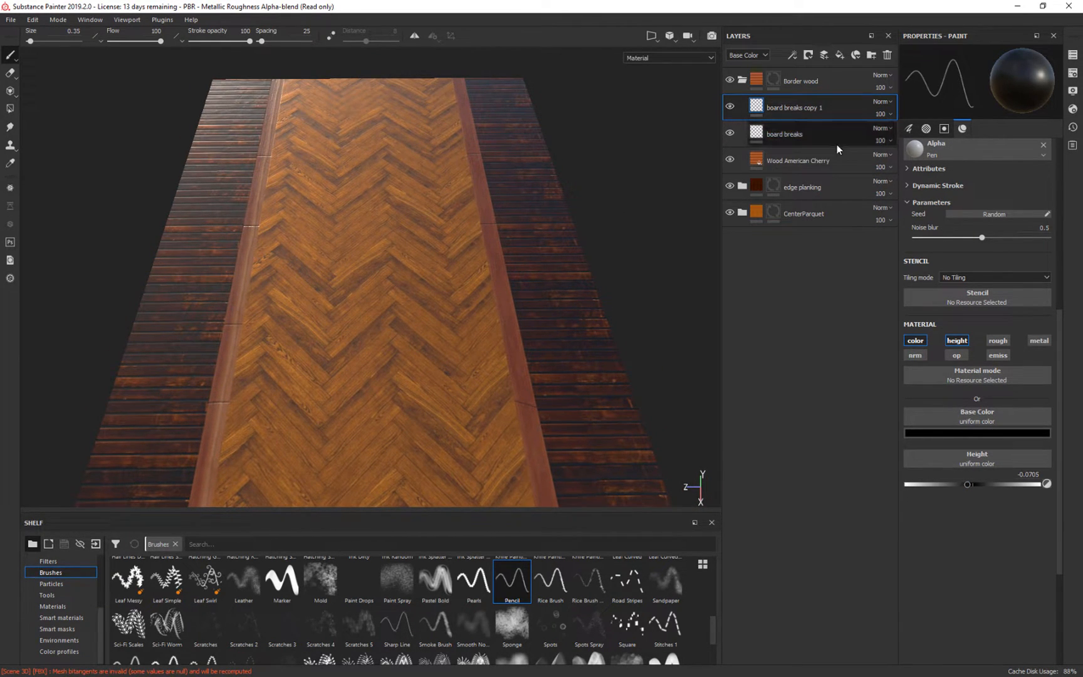
{"action": "left_click", "coordinate": [782, 168]}
{"action": "left_click_drag", "start_coordinate": [692, 336], "coordinate": [649, 263], "text": "alt"}
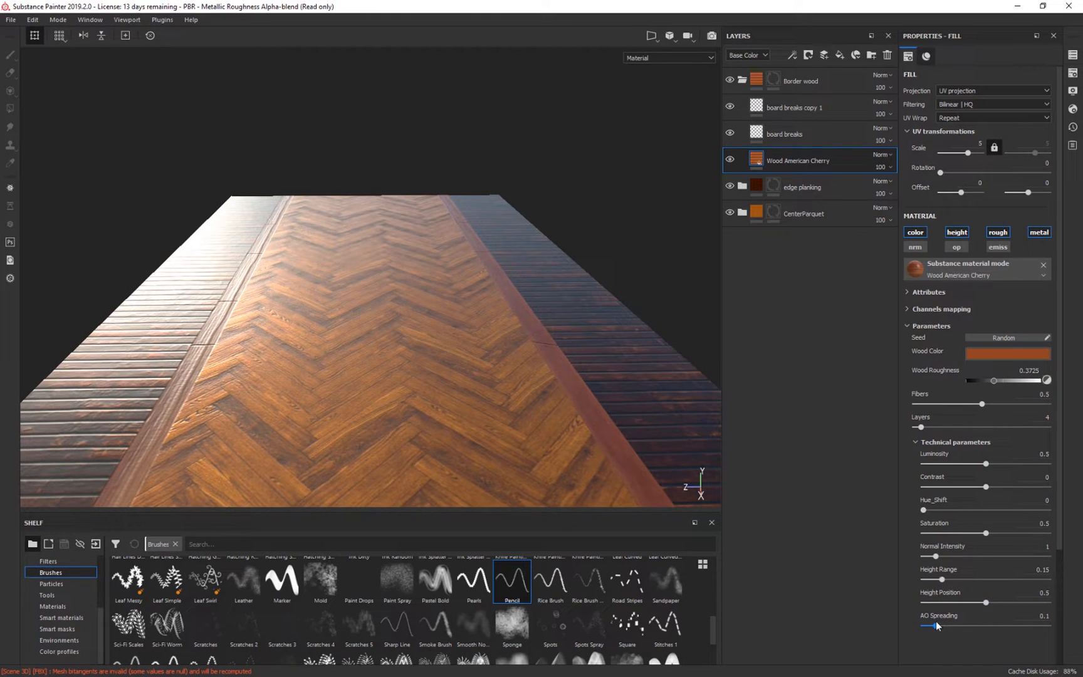
{"action": "key", "text": "ctrl+z"}
- Set the Height Range of the Wood American Cherry material to 0.05
{"action": "mouse_move", "coordinate": [942, 580]}
{"action": "left_mouse_down"}
{"action": "mouse_move", "coordinate": [923, 581]}
{"action": "mouse_move", "coordinate": [942, 581]}
{"action": "left_mouse_up"}
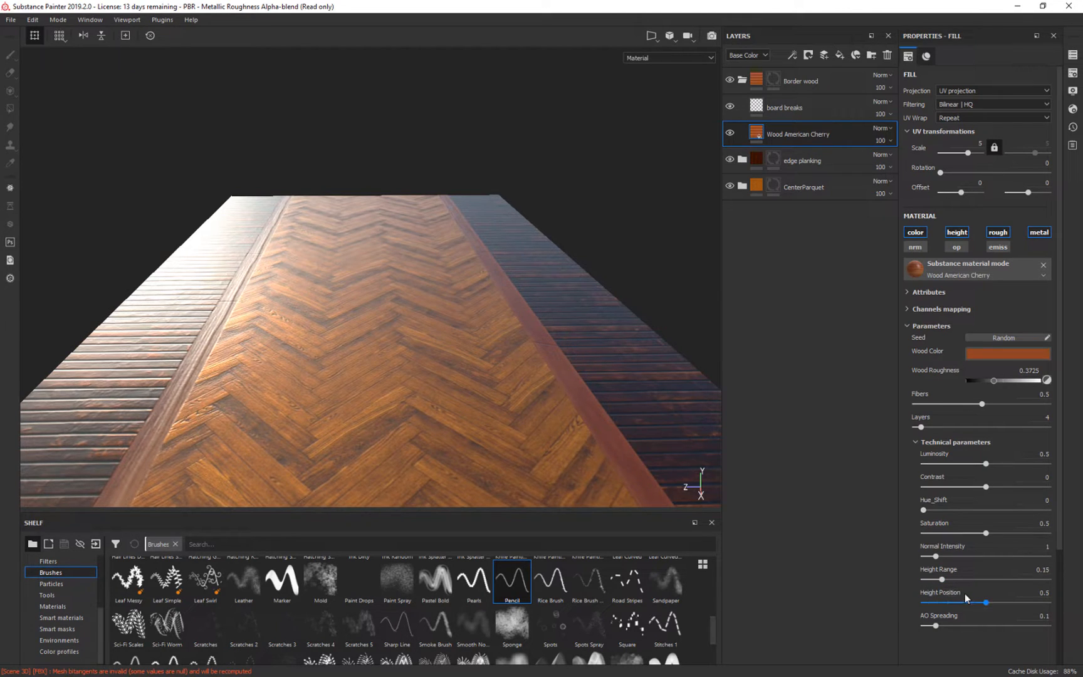
{"action": "left_click", "coordinate": [1046, 573]}
{"action": "key", "text": "BackSpace"}
{"action": "type", "text": ".05"}
{"action": "key", "text": "Return"}
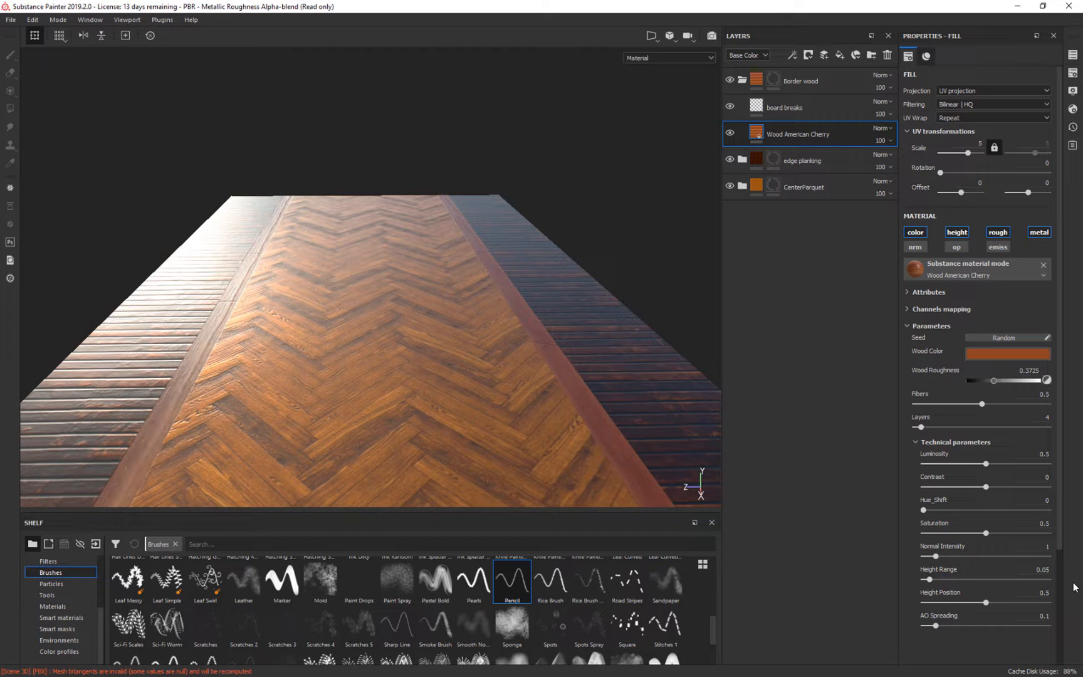
{"action": "left_click_drag", "start_coordinate": [415, 155], "coordinate": [426, 205], "text": "alt"}
{"action": "left_click_drag", "start_coordinate": [627, 266], "coordinate": [589, 245], "text": "alt"}
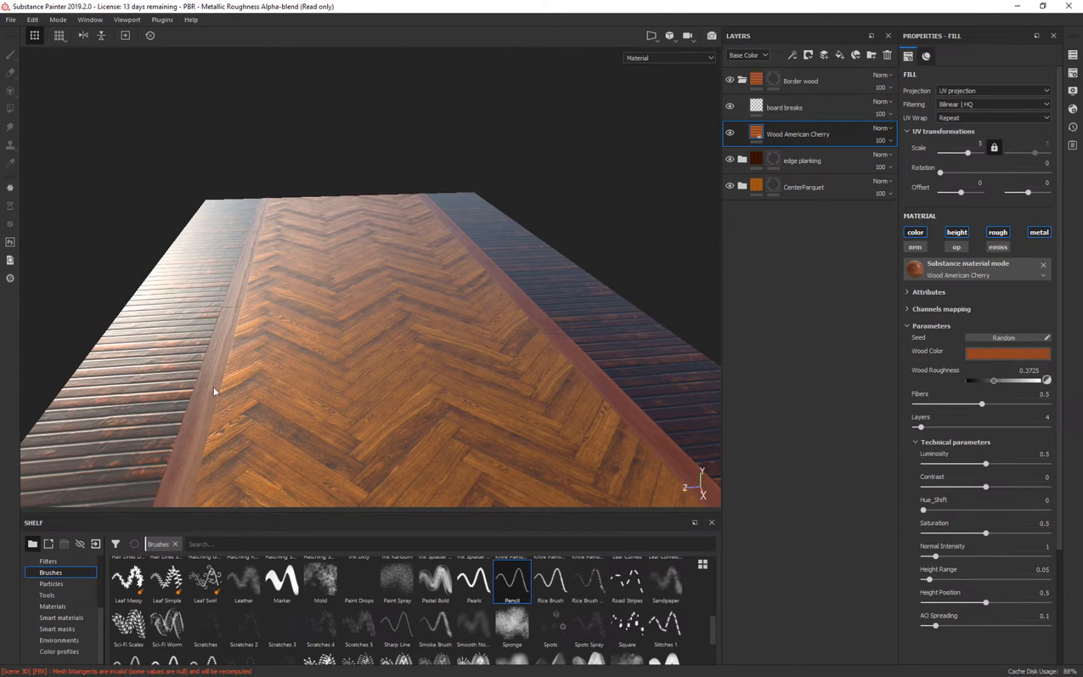
{"action": "key", "text": "alt"}
{"action": "left_click_drag", "start_coordinate": [593, 141], "coordinate": [667, 380], "text": "alt"}
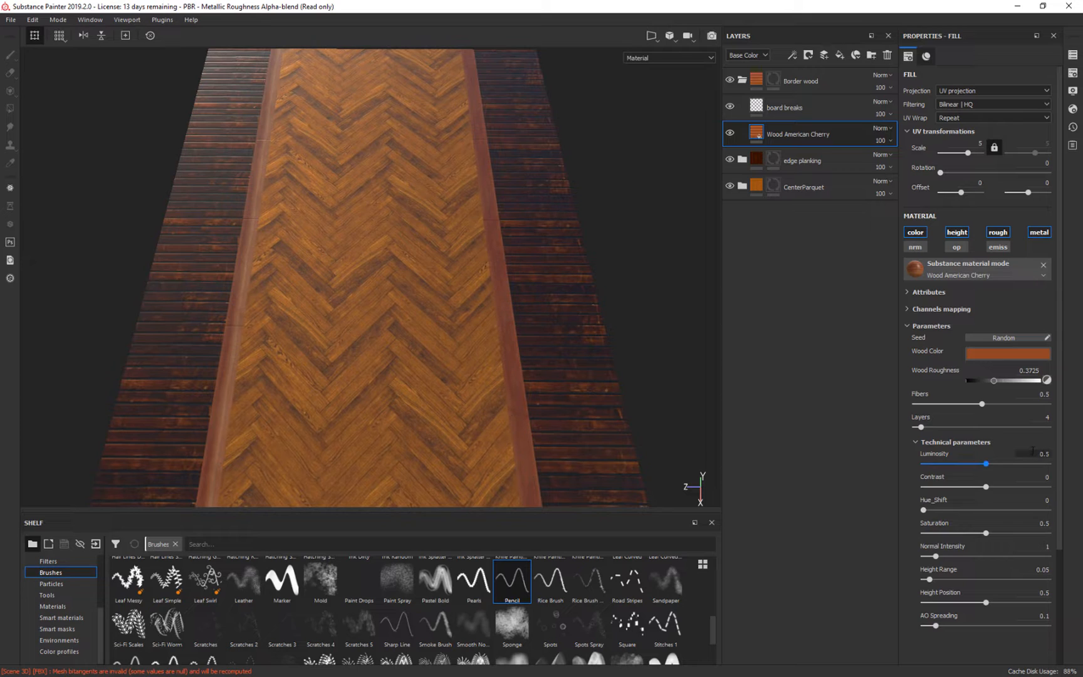
- Collapse and hide the Border wood folder, and expand the edge planking folder
{"action": "left_click", "coordinate": [742, 80]}
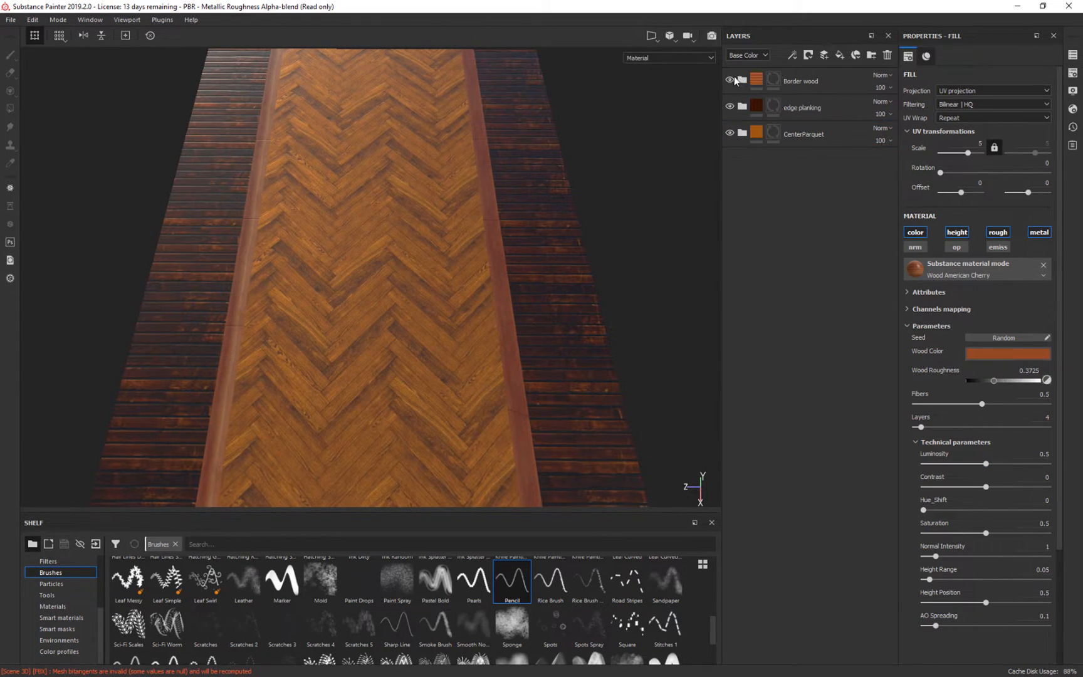
{"action": "left_click", "coordinate": [731, 80]}
{"action": "left_click", "coordinate": [804, 112]}
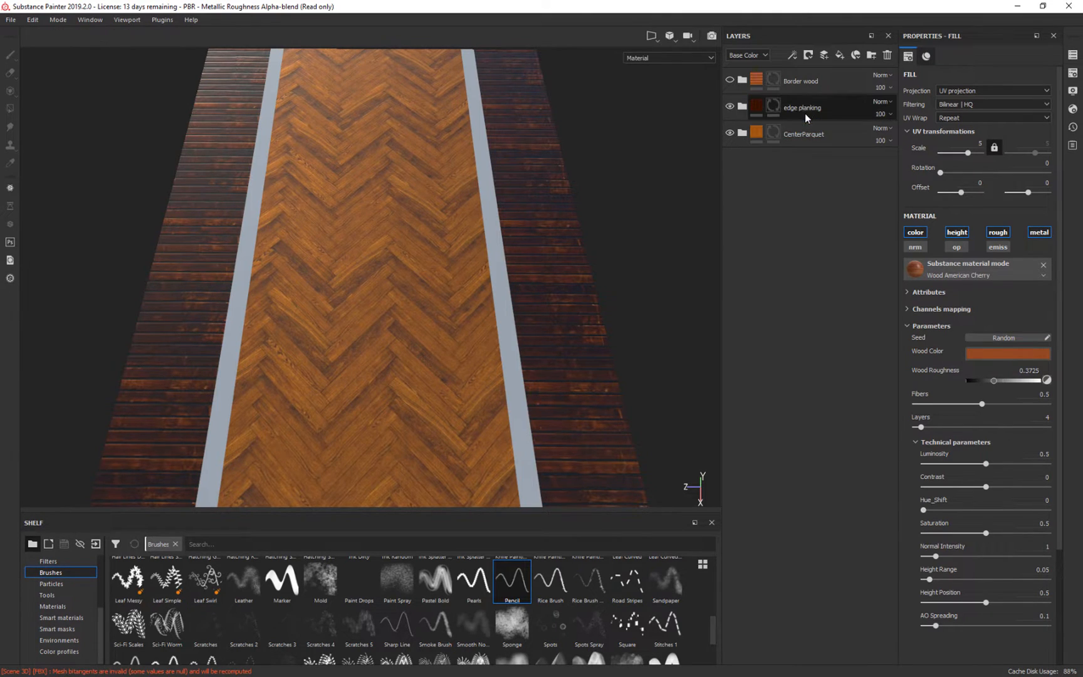
{"action": "left_click", "coordinate": [742, 107]}
- Try lightening the edge planking's base color with a Levels midpoint of 1.48, and undo that change
{"action": "left_click", "coordinate": [775, 218]}
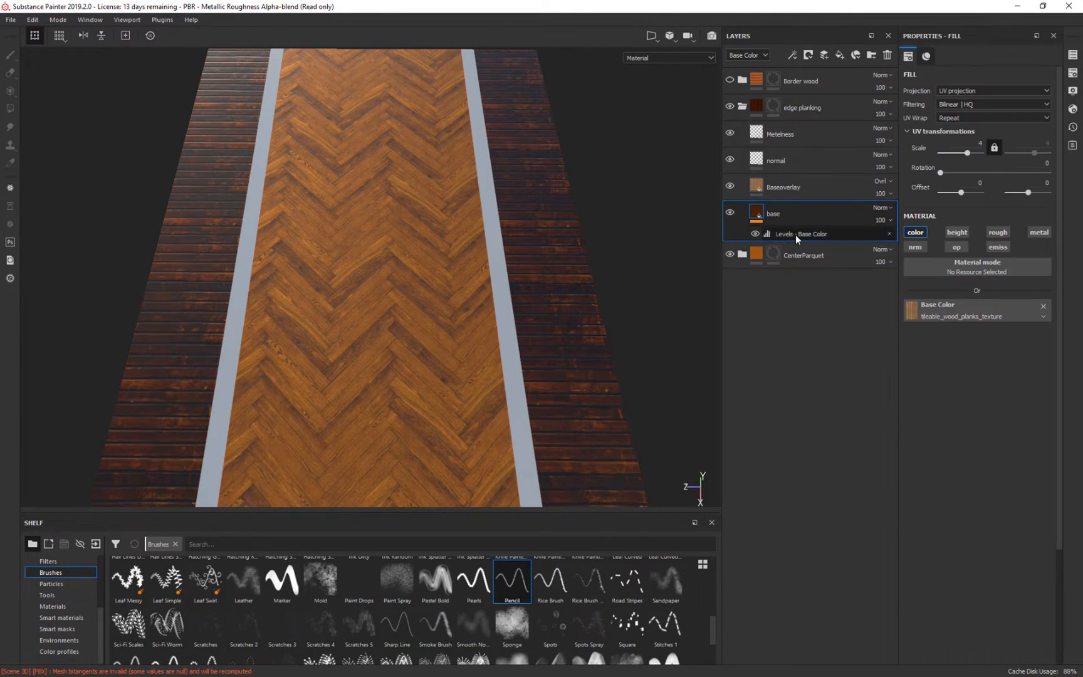
{"action": "left_click", "coordinate": [795, 234]}
{"action": "left_click_drag", "start_coordinate": [989, 98], "coordinate": [983, 98]}
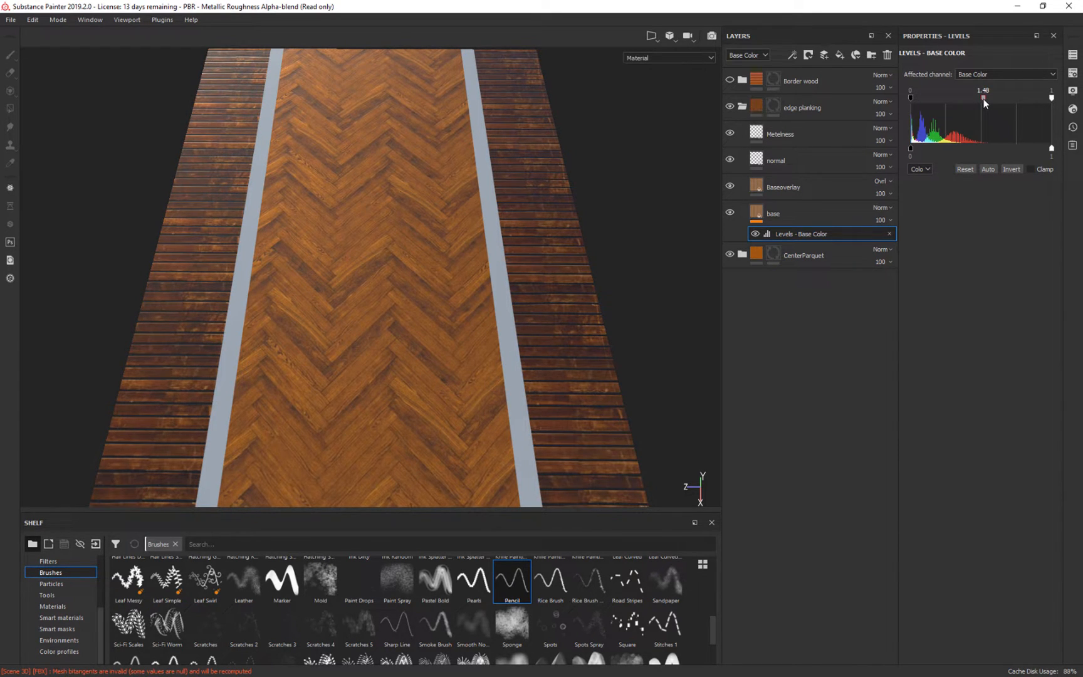
{"action": "mouse_move", "coordinate": [686, 307]}
{"action": "left_mouse_down", "text": "alt"}
{"action": "mouse_move", "coordinate": [643, 225]}
{"action": "mouse_move", "coordinate": [673, 233]}
{"action": "mouse_move", "coordinate": [678, 291]}
{"action": "left_mouse_up", "text": "alt"}
{"action": "key", "text": "ctrl+z"}
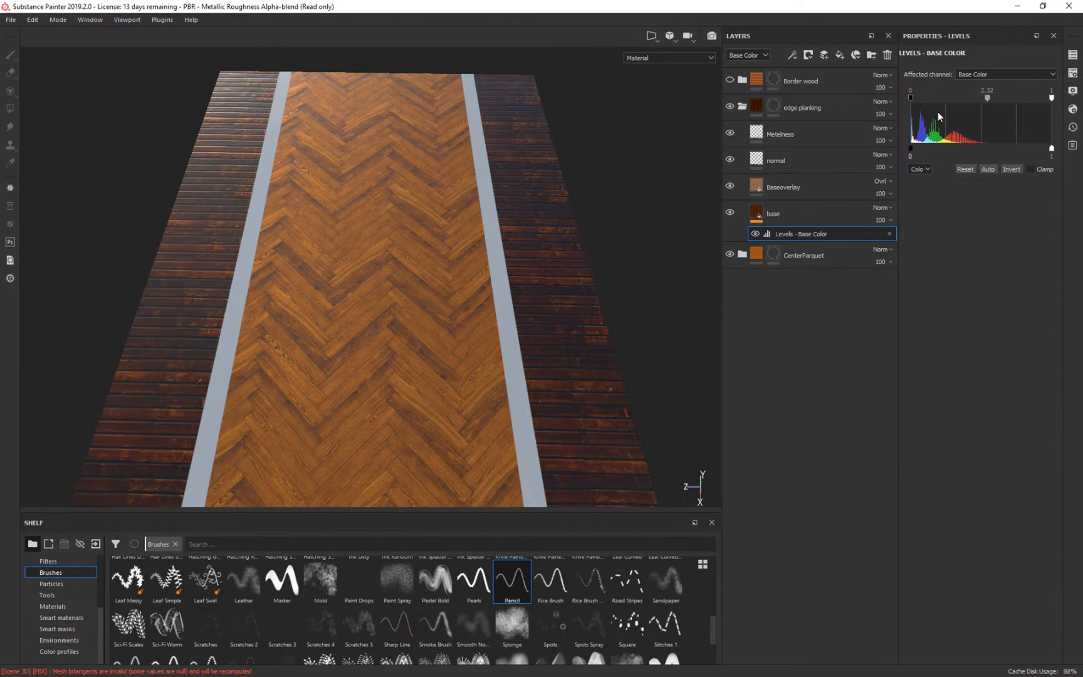
- Expand the CenterParquet folder and darken its Base layer by setting the Levels midpoint to 3.52
{"action": "left_click", "coordinate": [742, 254]}
{"action": "left_click", "coordinate": [807, 402]}
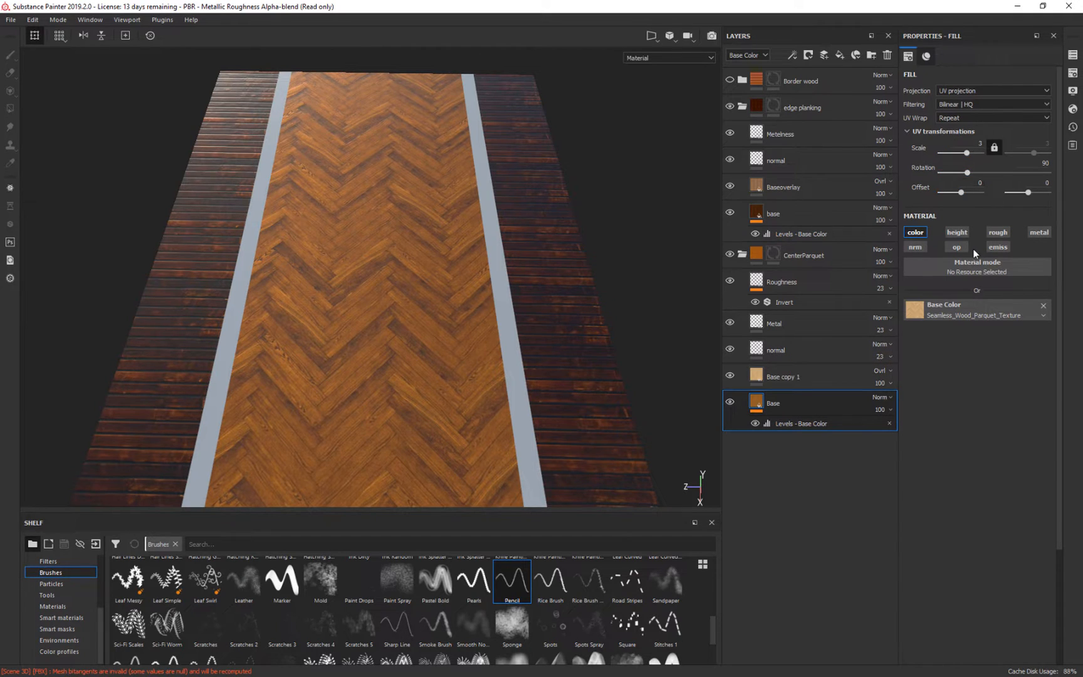
{"action": "left_click", "coordinate": [818, 425]}
{"action": "left_click_drag", "start_coordinate": [987, 97], "coordinate": [994, 98]}
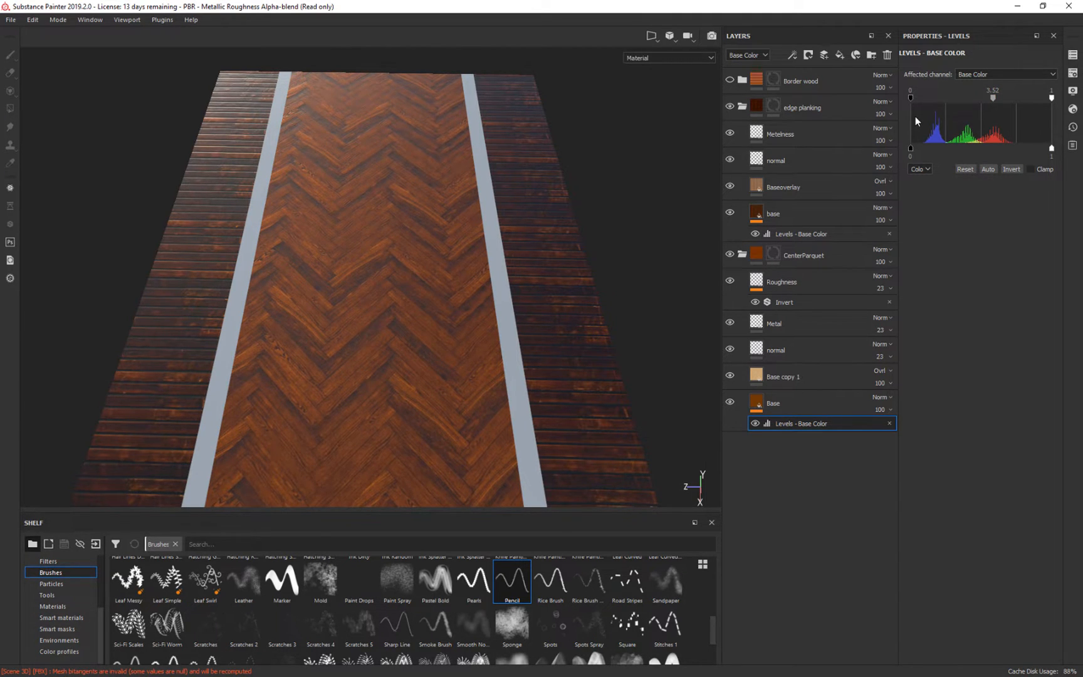
- Set the Levels midpoint of the edge planking's base layer to 1.6 and show the Border wood folder again
{"action": "left_click", "coordinate": [798, 236]}
{"action": "left_click_drag", "start_coordinate": [987, 97], "coordinate": [986, 98]}
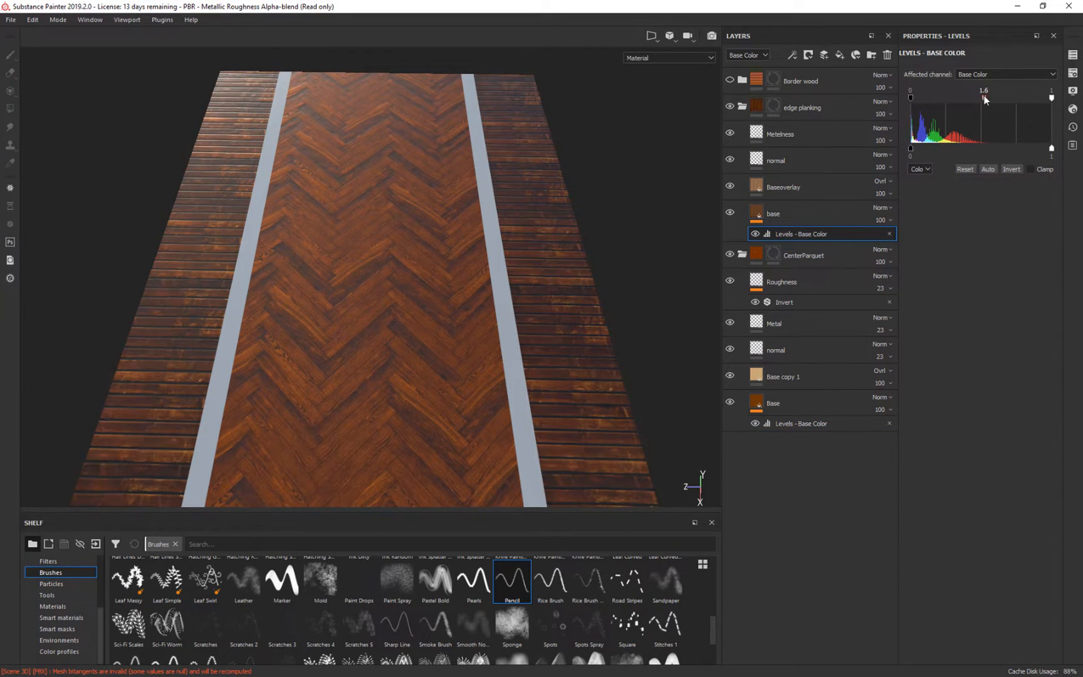
{"action": "left_click_drag", "start_coordinate": [653, 315], "coordinate": [658, 280], "text": "alt"}
{"action": "left_click", "coordinate": [730, 80]}
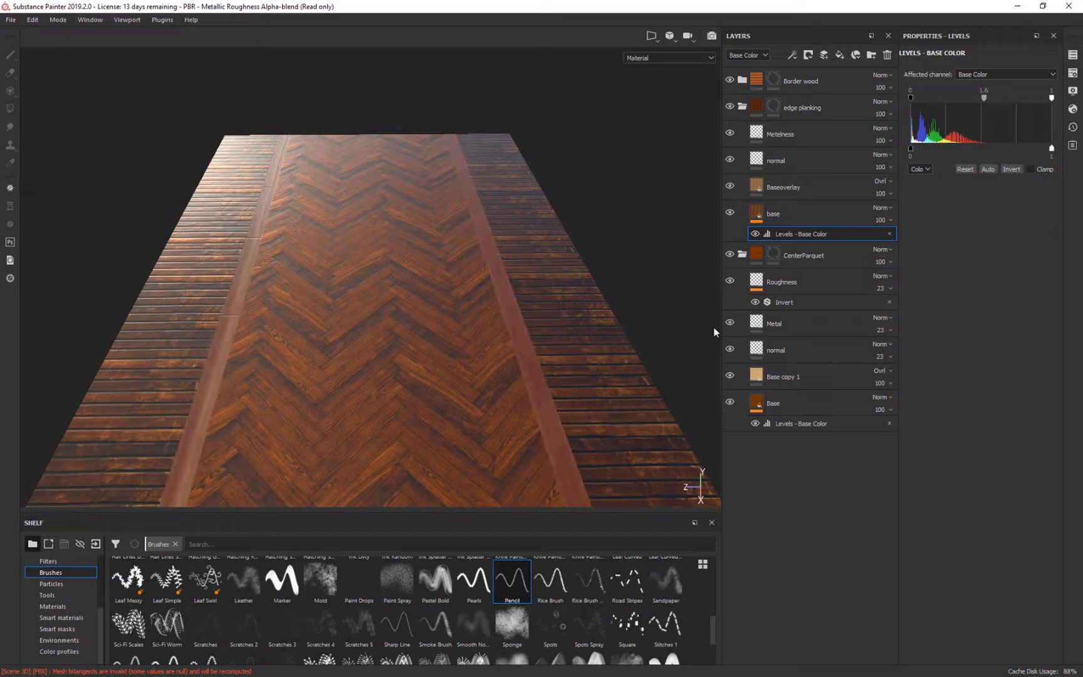
- Collapse the edge planking and CenterParquet folders, expand Border wood, and select its Wood American Cherry layer
{"action": "left_click_drag", "start_coordinate": [618, 198], "coordinate": [612, 262], "text": "alt"}
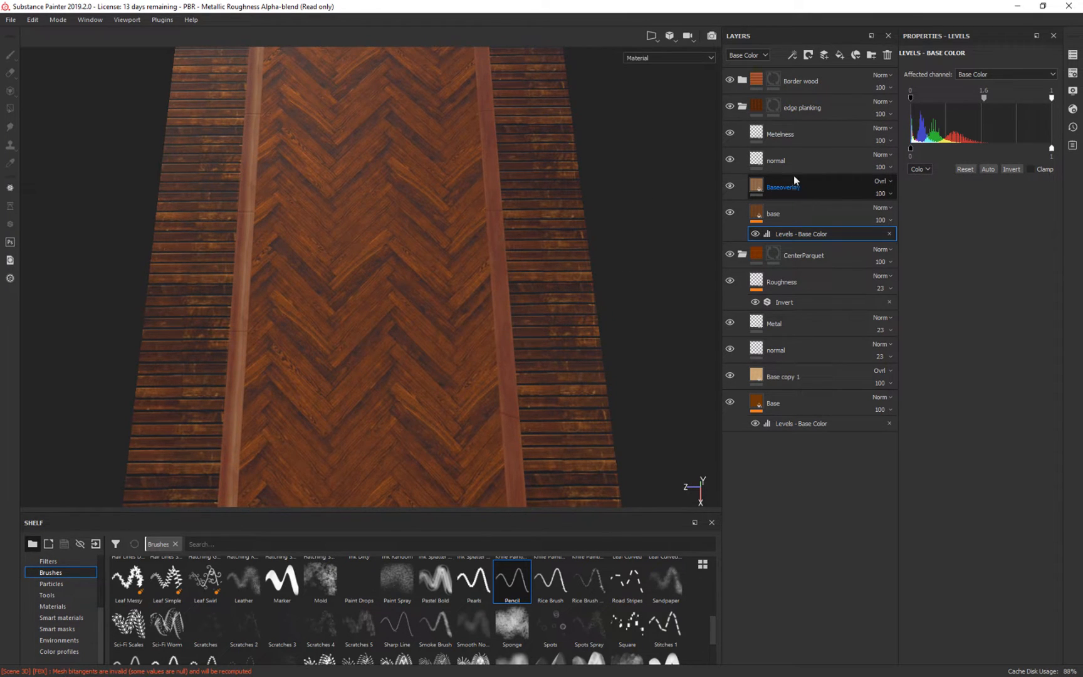
{"action": "left_click", "coordinate": [742, 108]}
{"action": "left_click", "coordinate": [741, 81]}
{"action": "left_click", "coordinate": [743, 186]}
{"action": "left_click", "coordinate": [805, 133]}
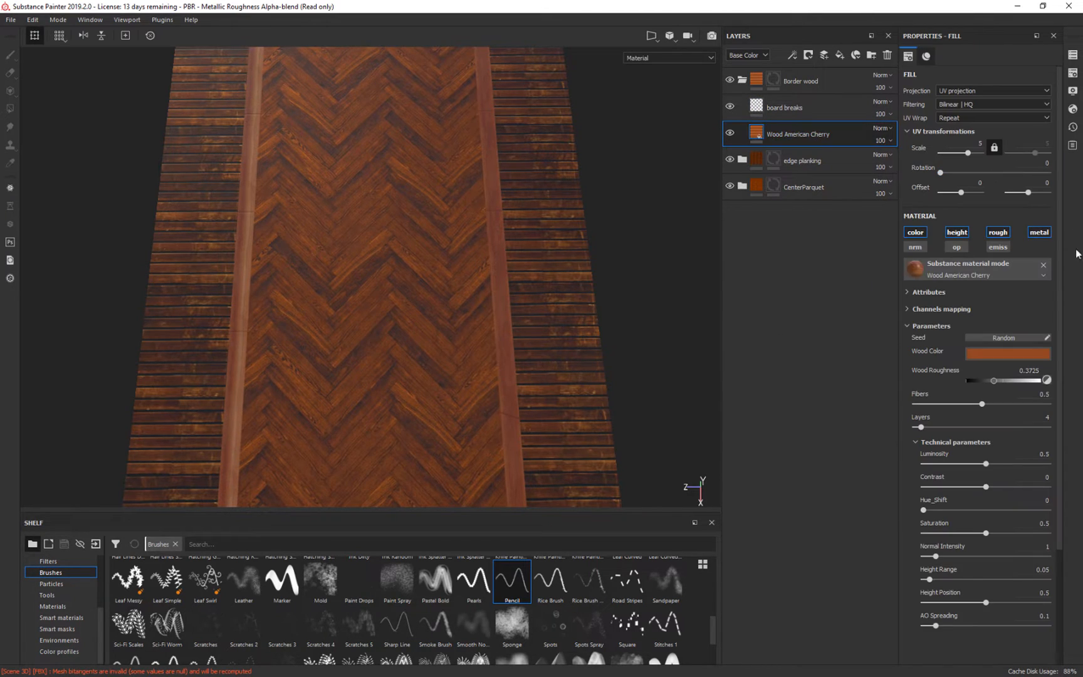
- Add a Levels effect on Wood American Cherry's base color and lighten the border strips with a midpoint of 0.767
{"action": "left_click", "coordinate": [793, 54]}
{"action": "left_click", "coordinate": [812, 110]}
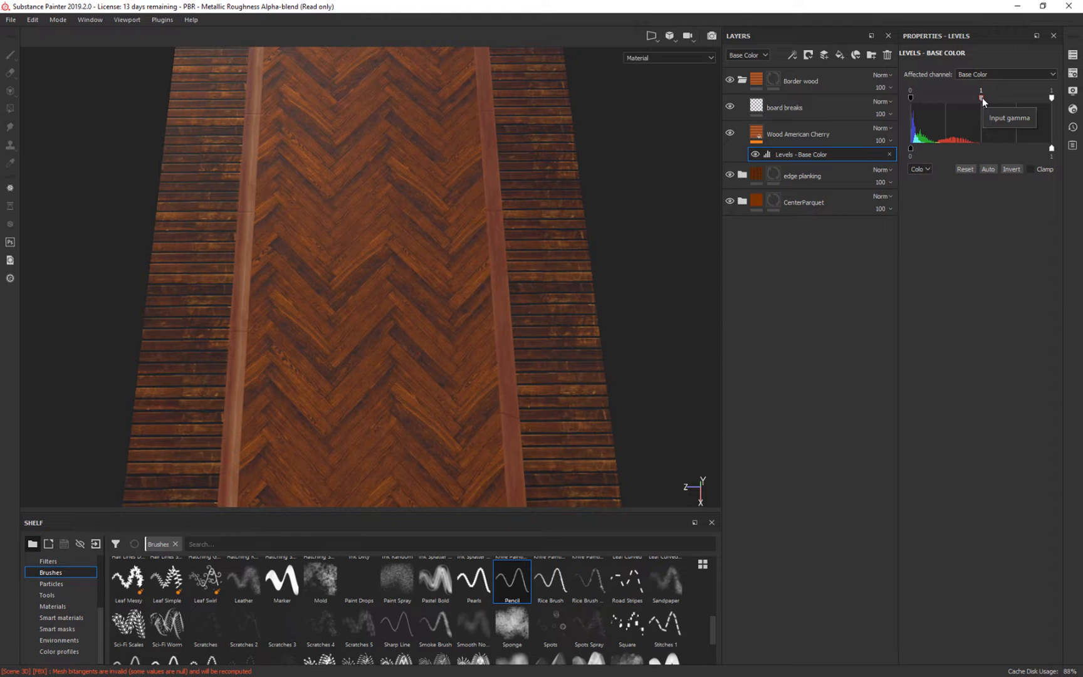
{"action": "left_click_drag", "start_coordinate": [983, 98], "coordinate": [964, 99]}
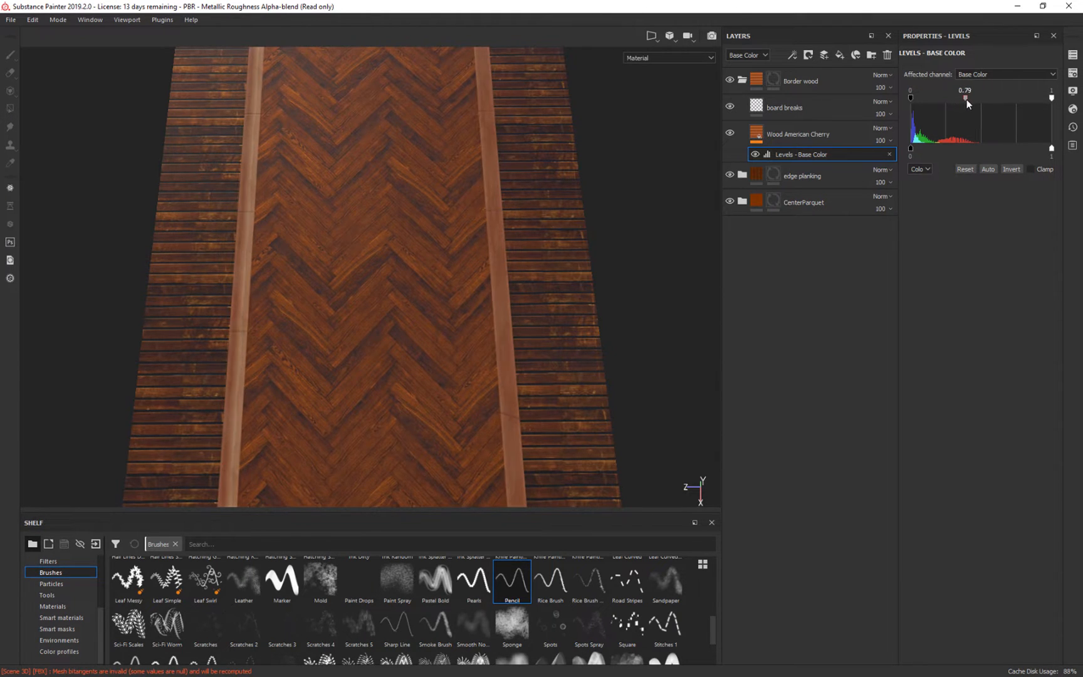
{"action": "left_click_drag", "start_coordinate": [650, 284], "coordinate": [678, 292], "text": "alt"}
{"action": "right_click_drag", "start_coordinate": [678, 293], "coordinate": [671, 68], "text": "alt"}
{"action": "left_click_drag", "start_coordinate": [652, 355], "coordinate": [624, 315], "text": "alt"}
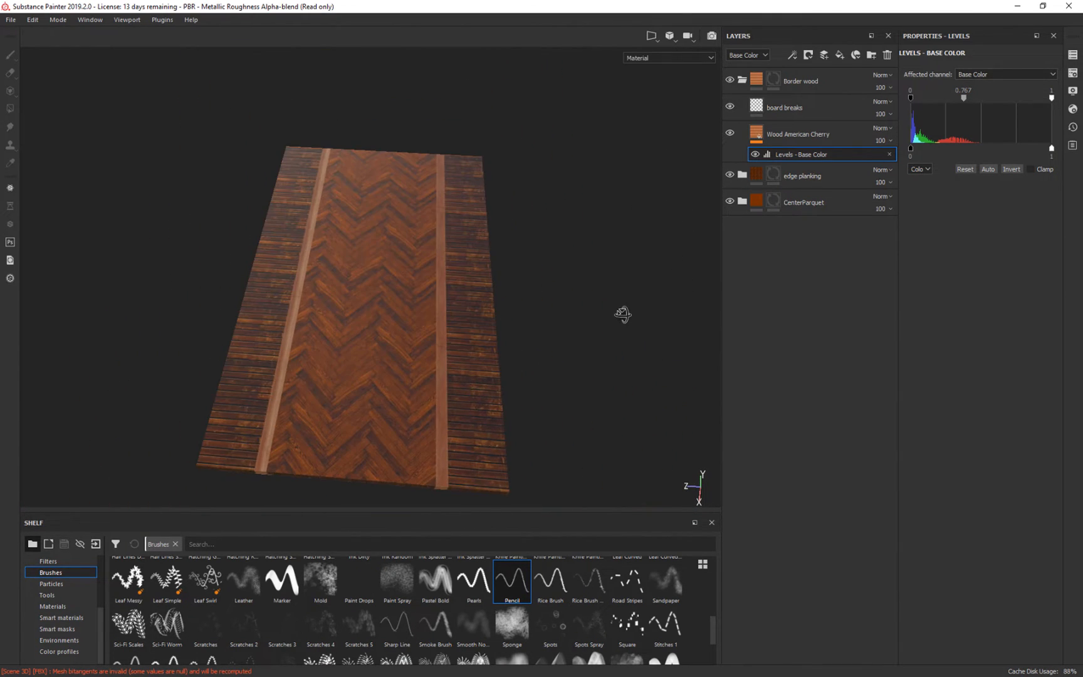
- Open the texture export settings, list the Floor set's maps, and choose the Unity 5 (Standard Metallic) configuration
{"action": "left_click", "coordinate": [11, 19]}
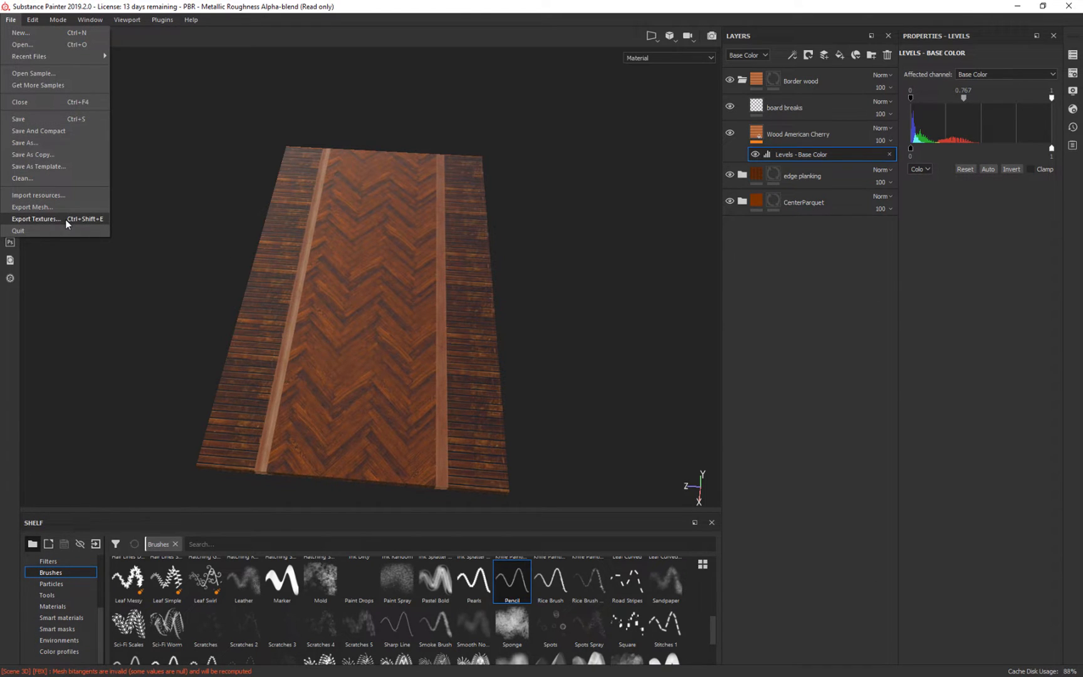
{"action": "left_click", "coordinate": [37, 219]}
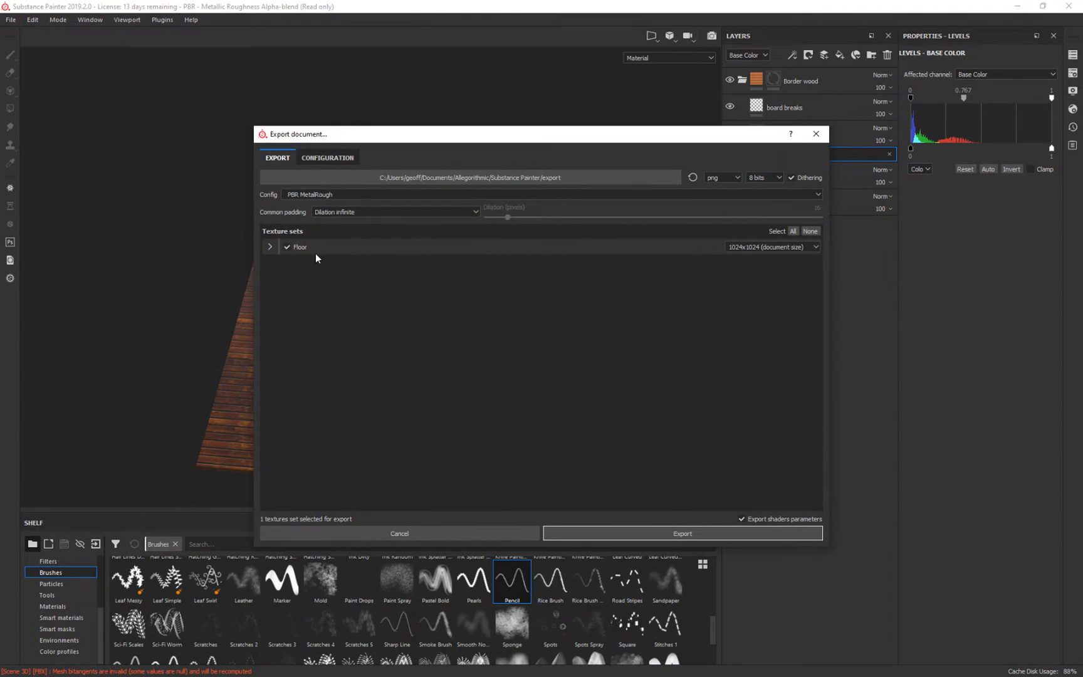
{"action": "left_click", "coordinate": [270, 247]}
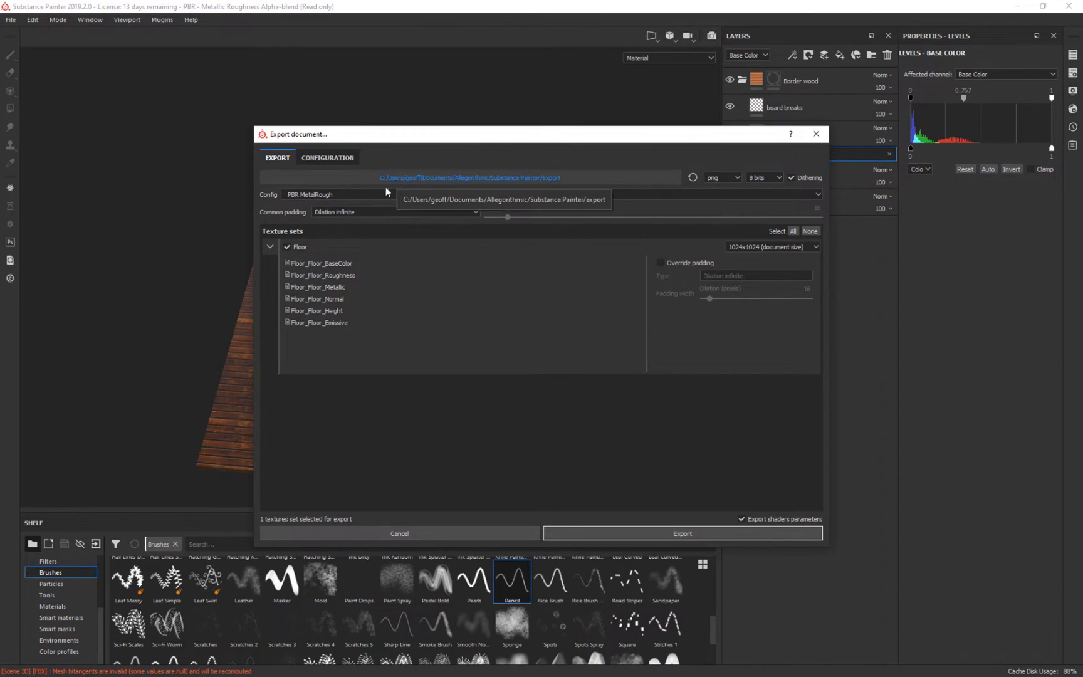
{"action": "left_click", "coordinate": [353, 195]}
{"action": "scroll", "coordinate": [370, 229], "scroll_direction": "down", "scroll_amount": 3}
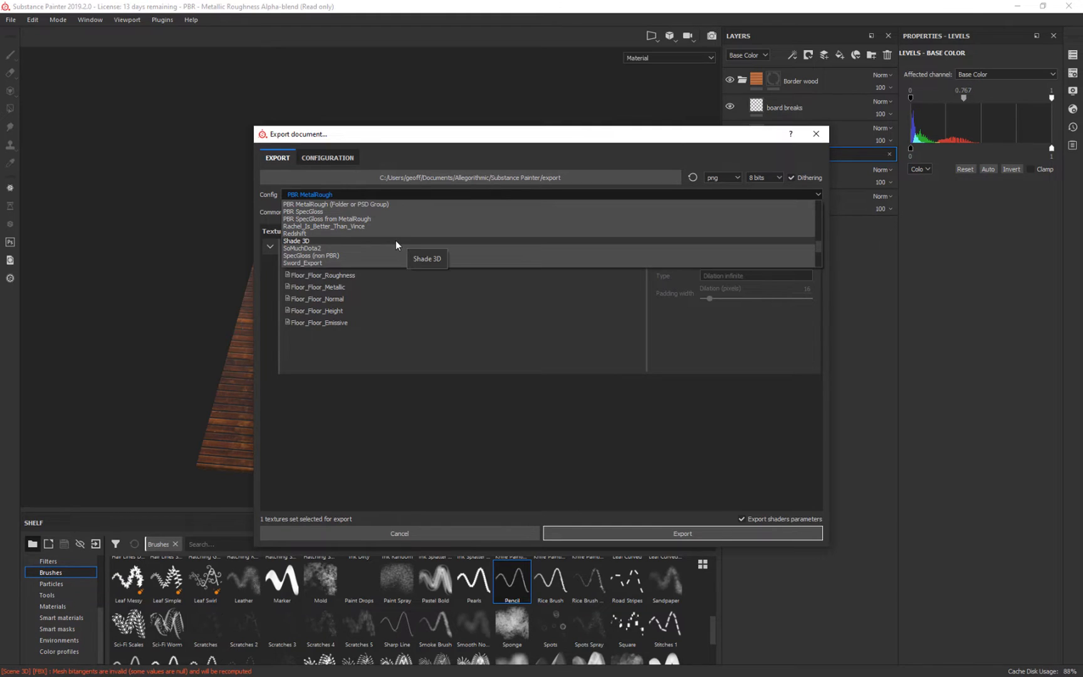
{"action": "scroll", "coordinate": [395, 240], "scroll_direction": "down", "scroll_amount": 2}
{"action": "left_click", "coordinate": [363, 243]}
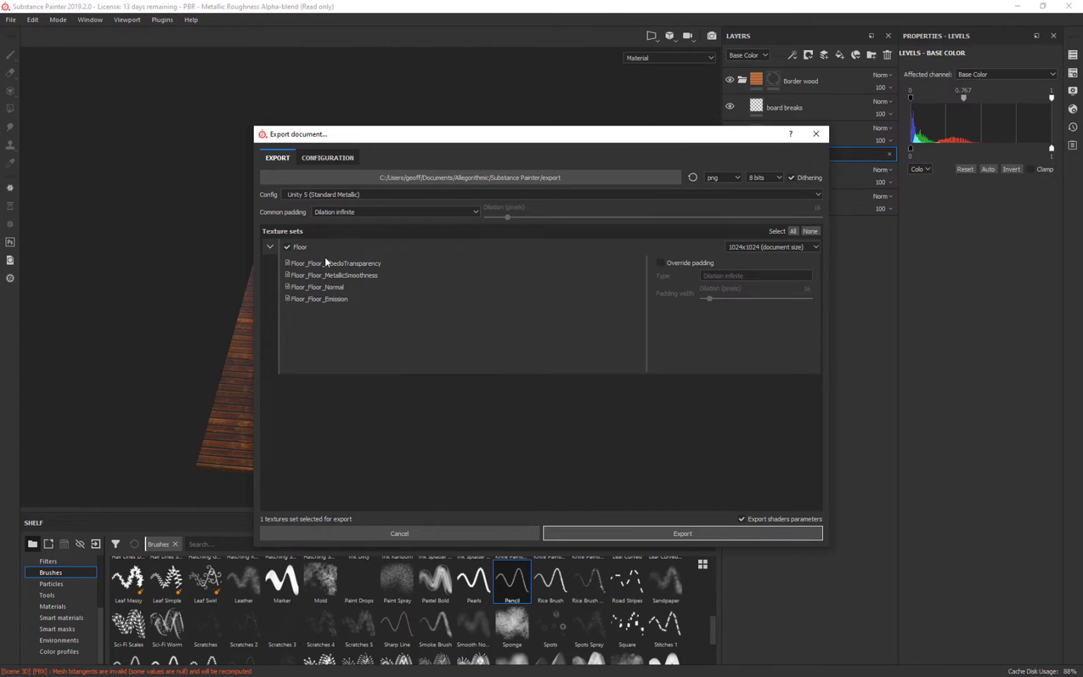
- Set the export destination to H:/ACC Classes/Unity/PT_Recreation/Assets/Art/Environment/Textures
{"action": "left_click", "coordinate": [508, 178]}
{"action": "double_click", "coordinate": [595, 306]}
{"action": "mouse_move", "coordinate": [655, 328]}
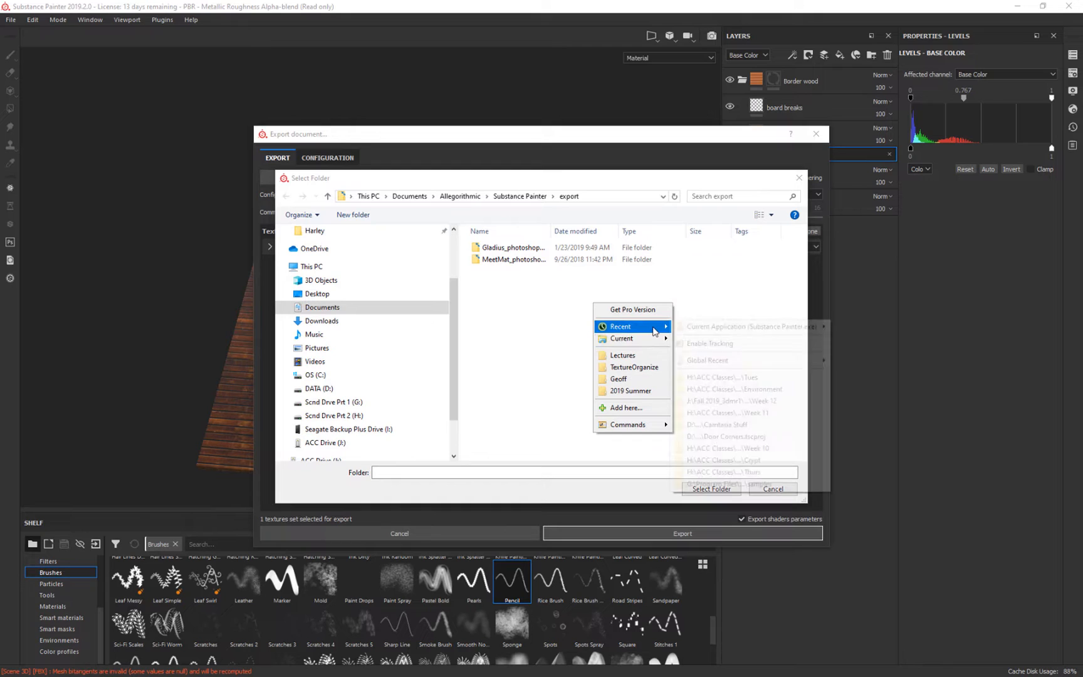
{"action": "left_click", "coordinate": [799, 390]}
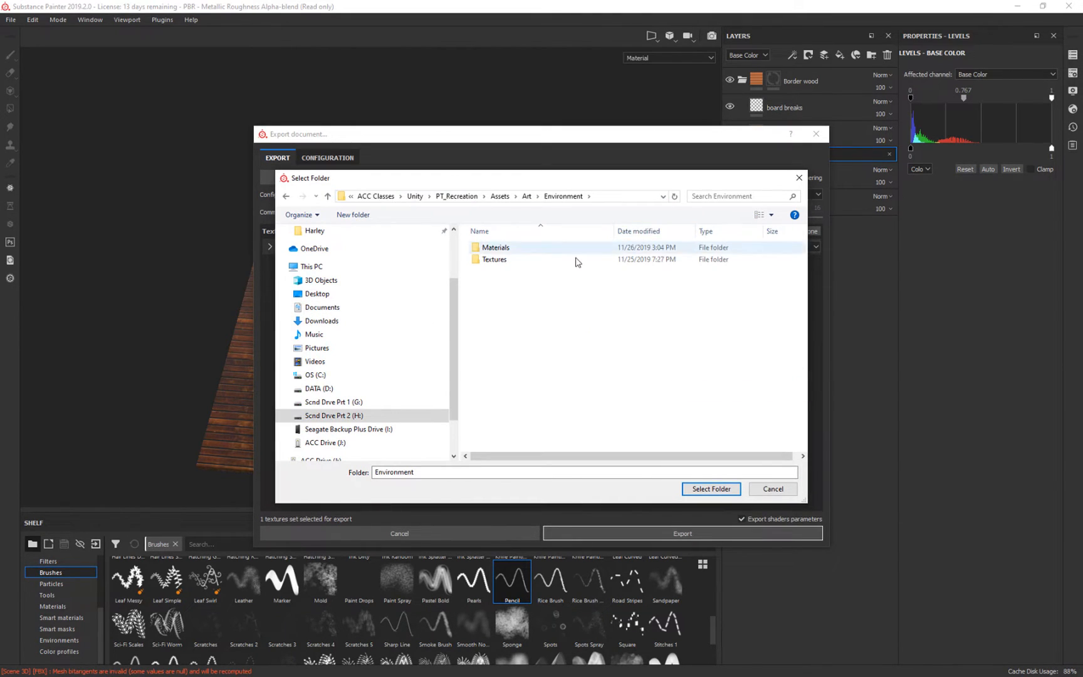
{"action": "double_click", "coordinate": [495, 260]}
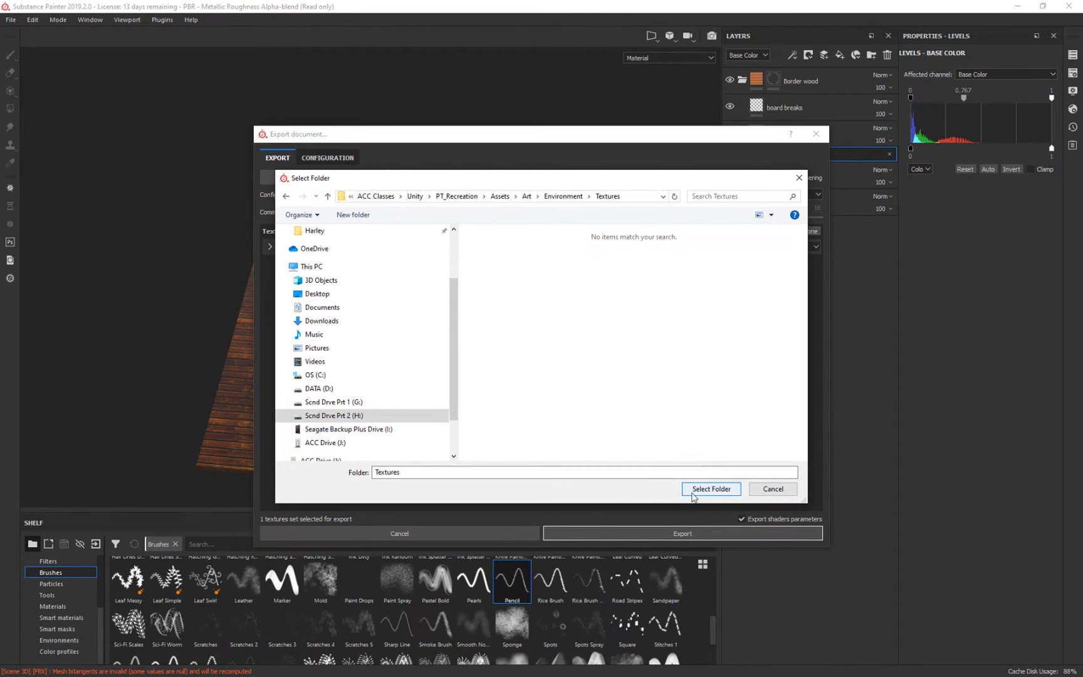
{"action": "left_click", "coordinate": [713, 490]}
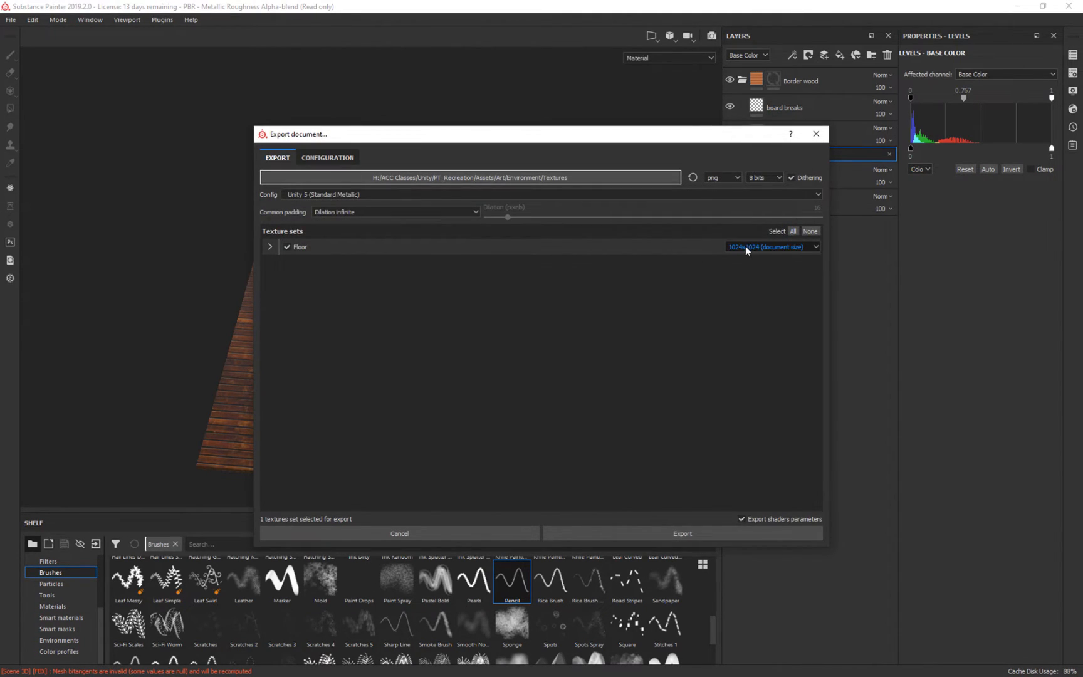
- Set the Floor texture set's export size to 2048x2048 and list its output maps
{"action": "left_click", "coordinate": [812, 248]}
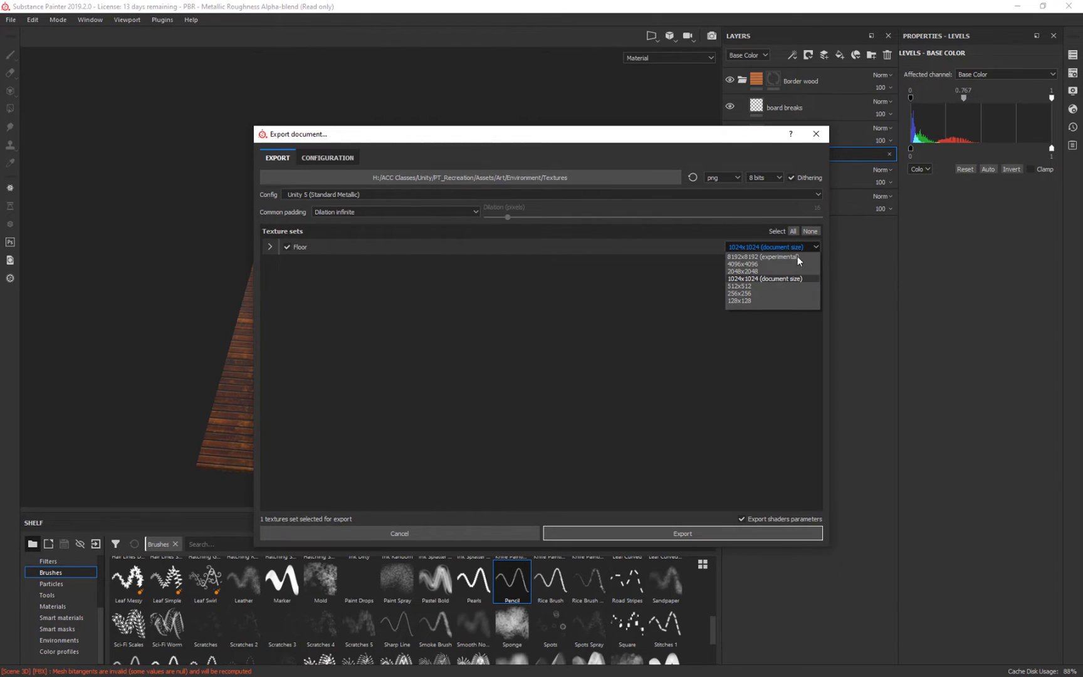
{"action": "left_click", "coordinate": [761, 272]}
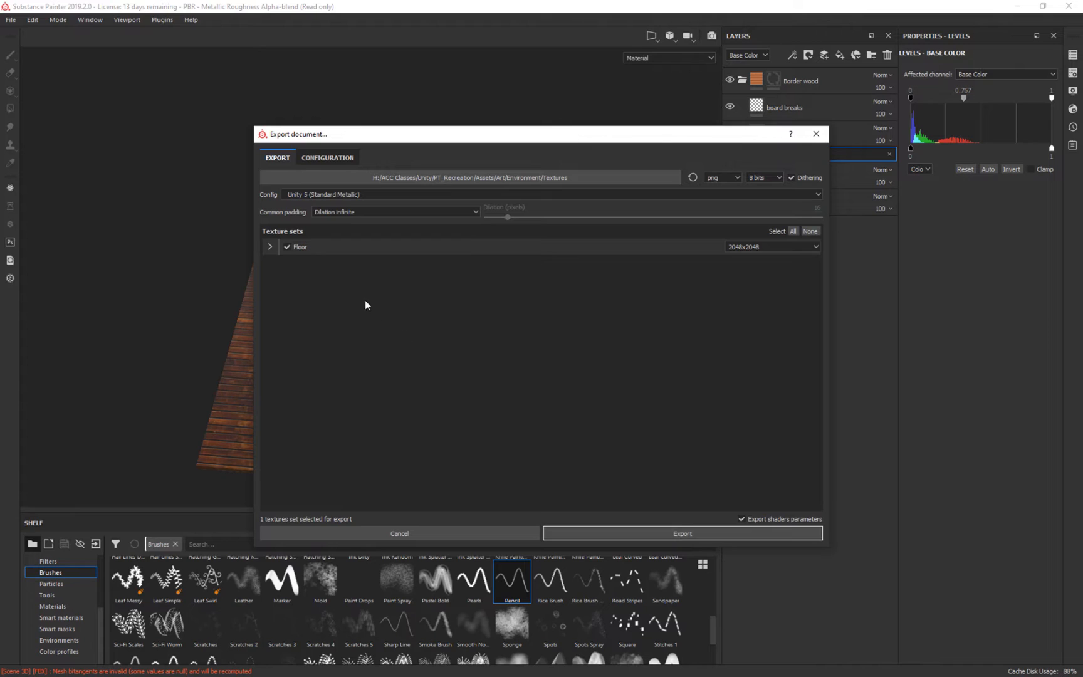
{"action": "left_click", "coordinate": [269, 247]}
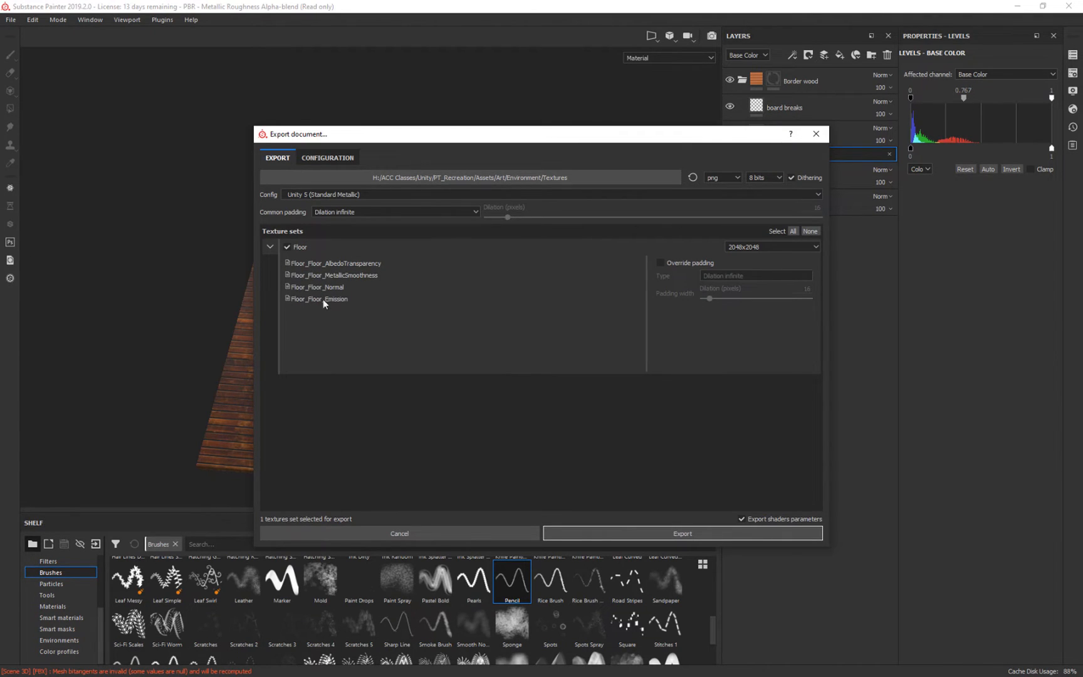
- Duplicate the Unity 5 (Standard Metallic) preset in the export configuration
{"action": "left_click", "coordinate": [327, 158]}
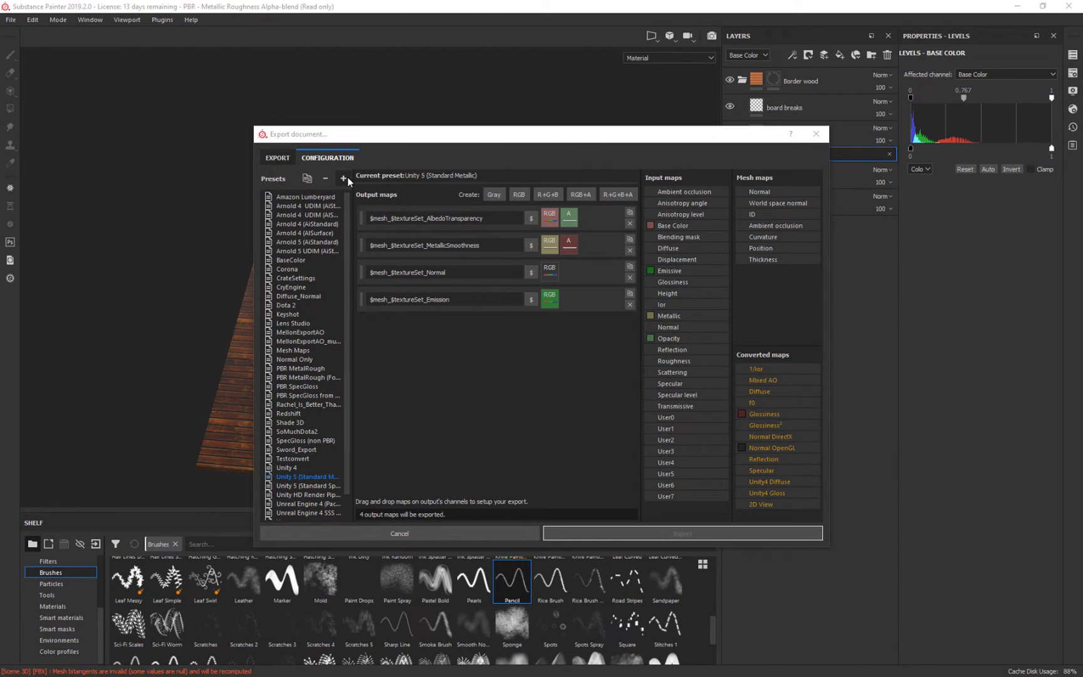
{"action": "left_click", "coordinate": [307, 178]}
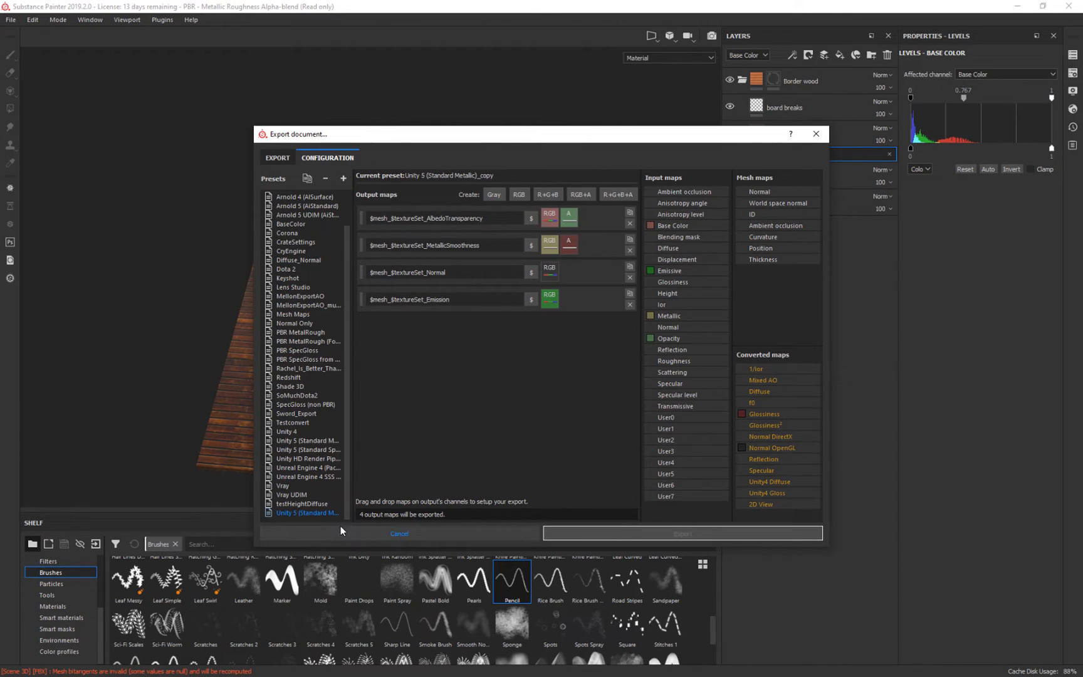
{"action": "double_click", "coordinate": [329, 513]}
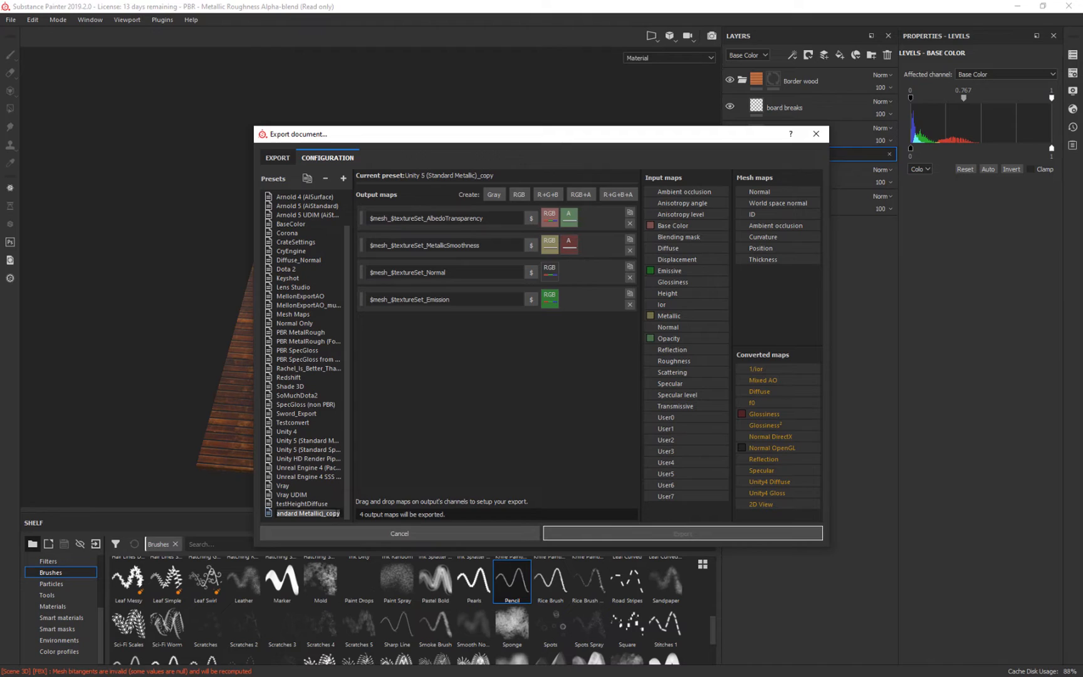
{"action": "key", "text": "BackSpace"}
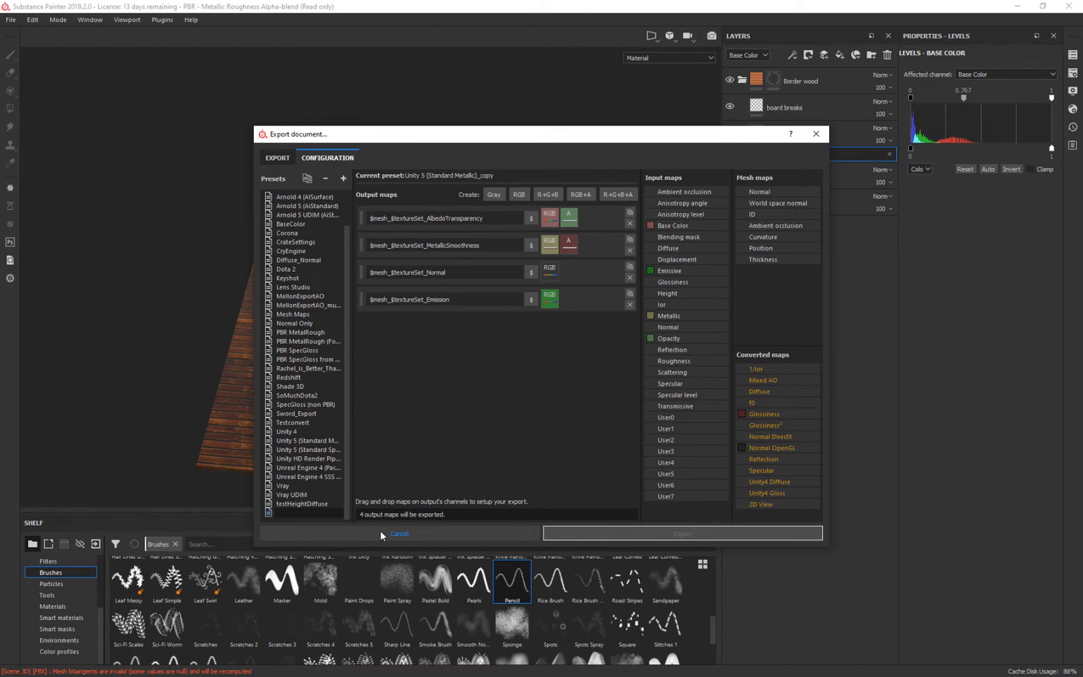
{"action": "key", "text": "Escape"}
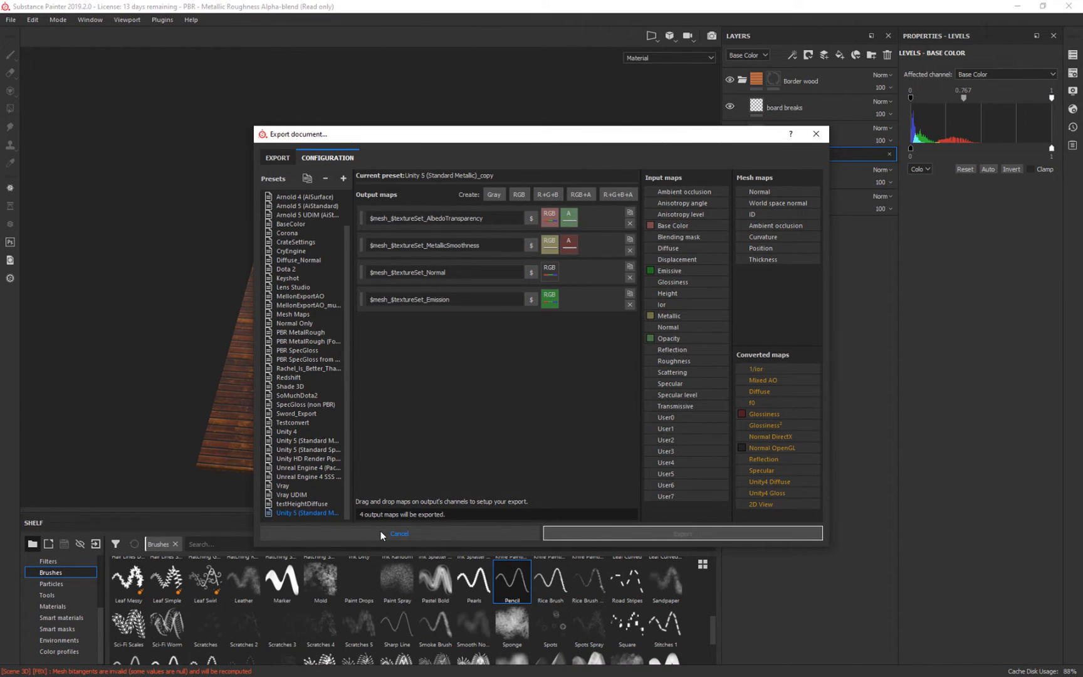
- Rename the duplicated export preset as Unity 5 (Standard Metallic)_PT
{"action": "double_click", "coordinate": [330, 515]}
{"action": "key", "text": "BackSpace"}
{"action": "key", "text": "BackSpace"}
{"action": "key", "text": "BackSpace"}
{"action": "key", "text": "BackSpace"}
{"action": "type", "text": "PT"}
{"action": "key", "text": "Return"}
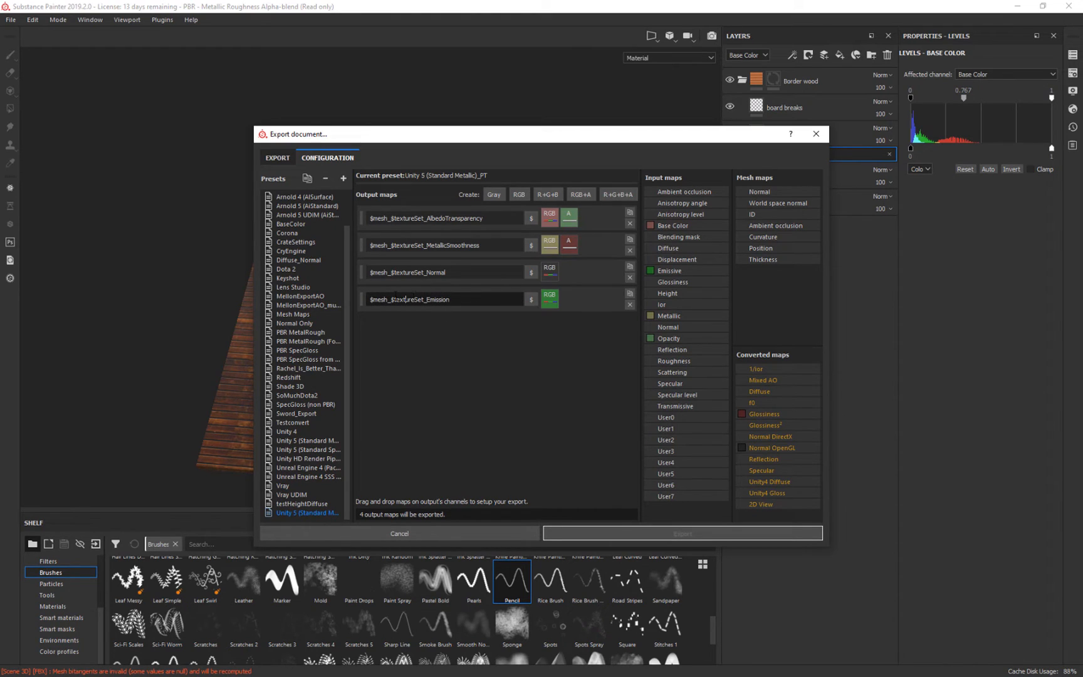
- Remove the $mesh_ prefix from all four output map names of the Unity 5 (Standard Metallic)_PT preset
{"action": "left_click_drag", "start_coordinate": [392, 299], "coordinate": [333, 296]}
{"action": "key", "text": "BackSpace"}
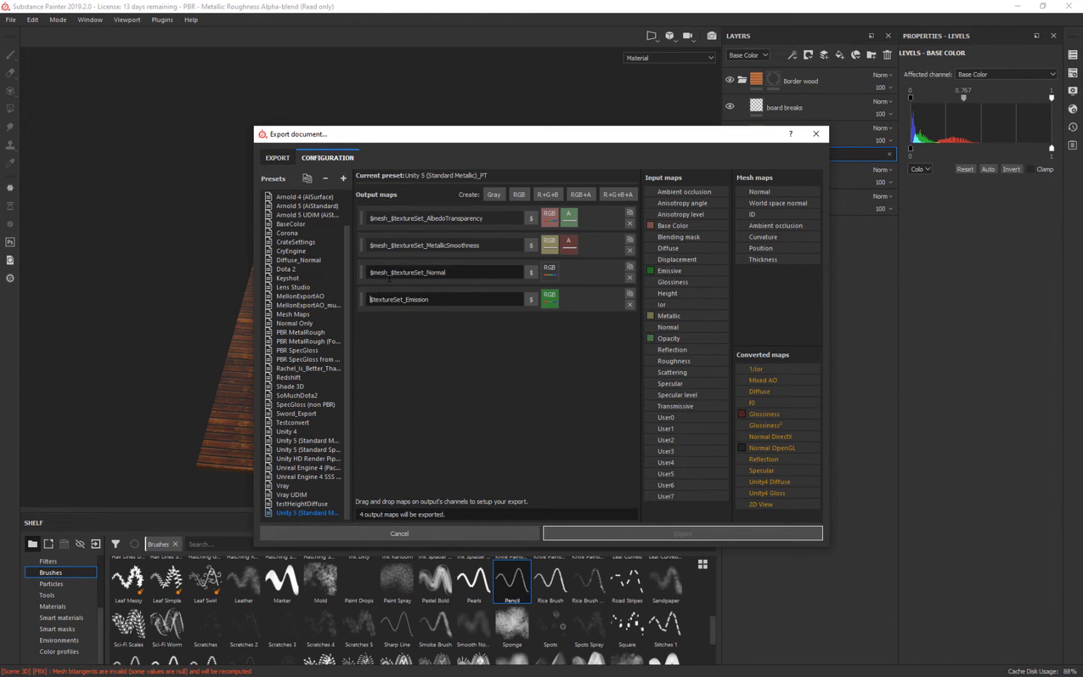
{"action": "left_click_drag", "start_coordinate": [390, 274], "coordinate": [362, 218]}
{"action": "key", "text": "BackSpace"}
{"action": "key", "text": "BackSpace"}
{"action": "key", "text": "BackSpace"}
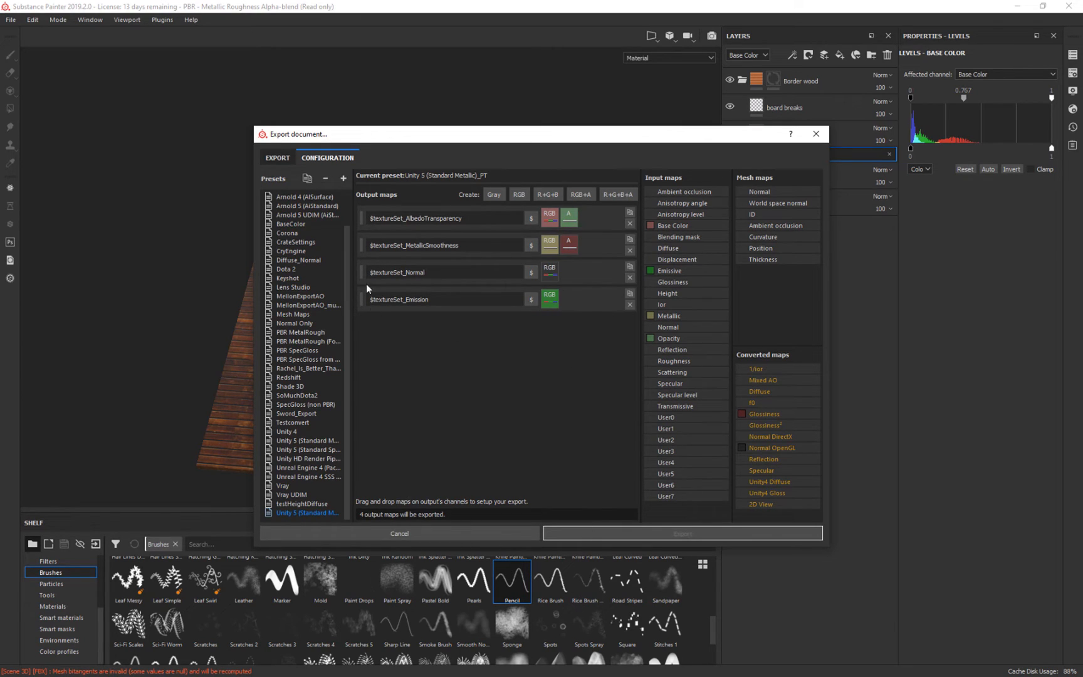
- Switch the export configuration for the Floor textures to Unity 5 (Standard Metallic)_PT
{"action": "left_click", "coordinate": [284, 156]}
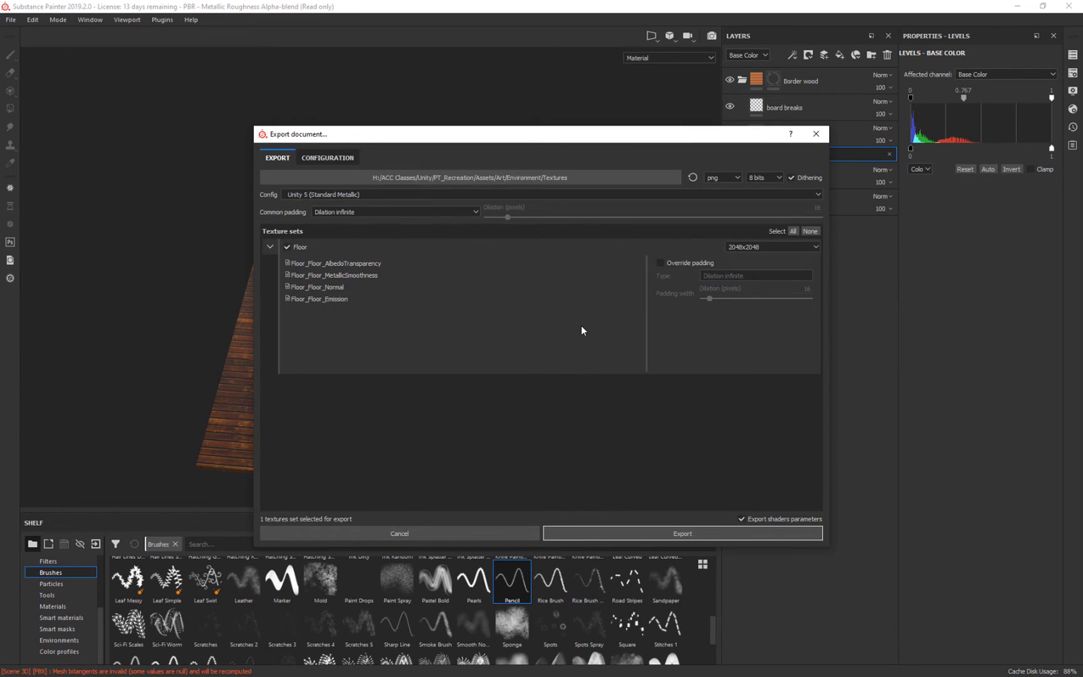
{"action": "left_click", "coordinate": [367, 193]}
{"action": "scroll", "coordinate": [351, 251], "scroll_direction": "down", "scroll_amount": 3}
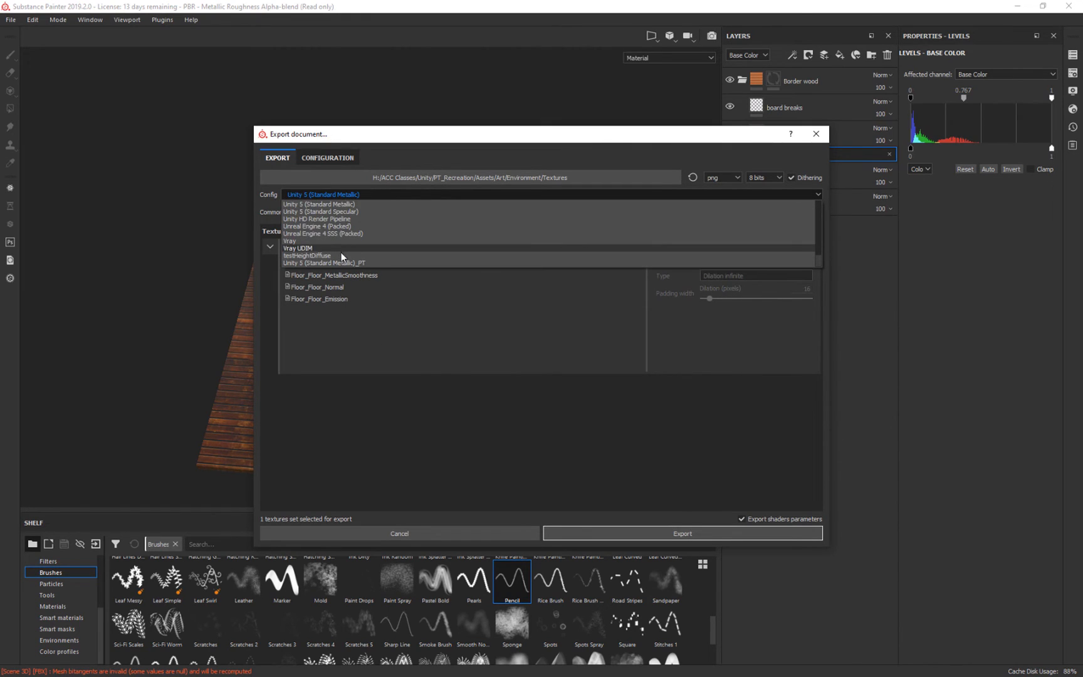
{"action": "left_click", "coordinate": [337, 263]}
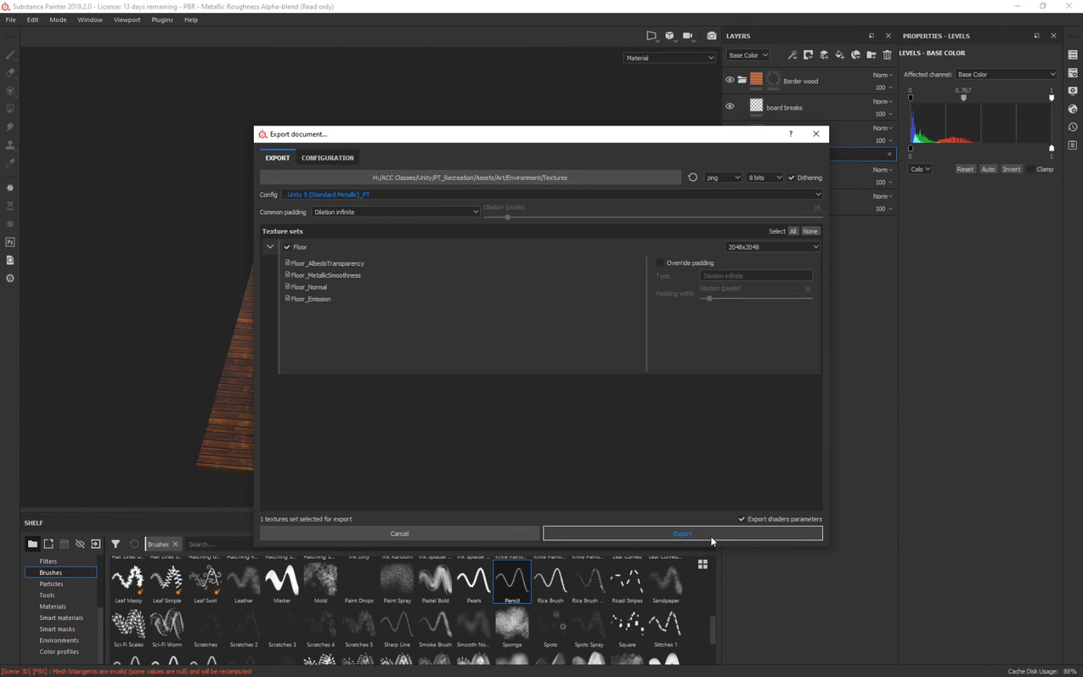
- Shorten the preset's emission and normal output map names to $textureSet_E and $textureSet_N
{"action": "left_click", "coordinate": [333, 156]}
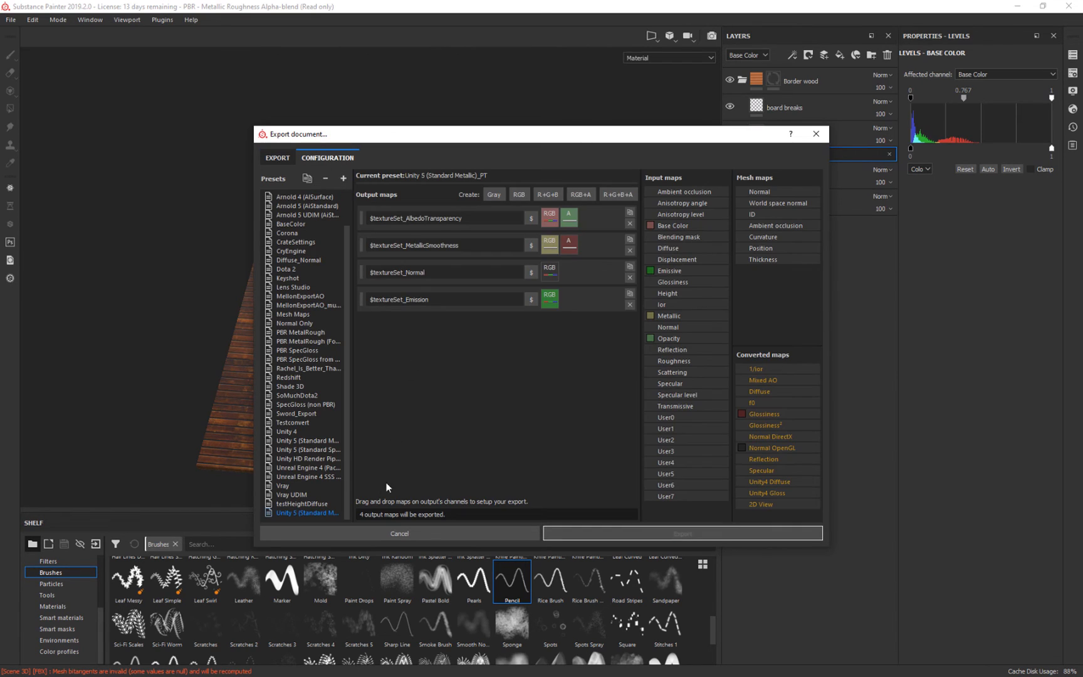
{"action": "left_click", "coordinate": [455, 299]}
{"action": "key", "text": "BackSpace"}
{"action": "key", "text": "BackSpace"}
{"action": "key", "text": "BackSpace"}
{"action": "key", "text": "BackSpace"}
{"action": "key", "text": "BackSpace"}
{"action": "key", "text": "BackSpace"}
{"action": "key", "text": "BackSpace"}
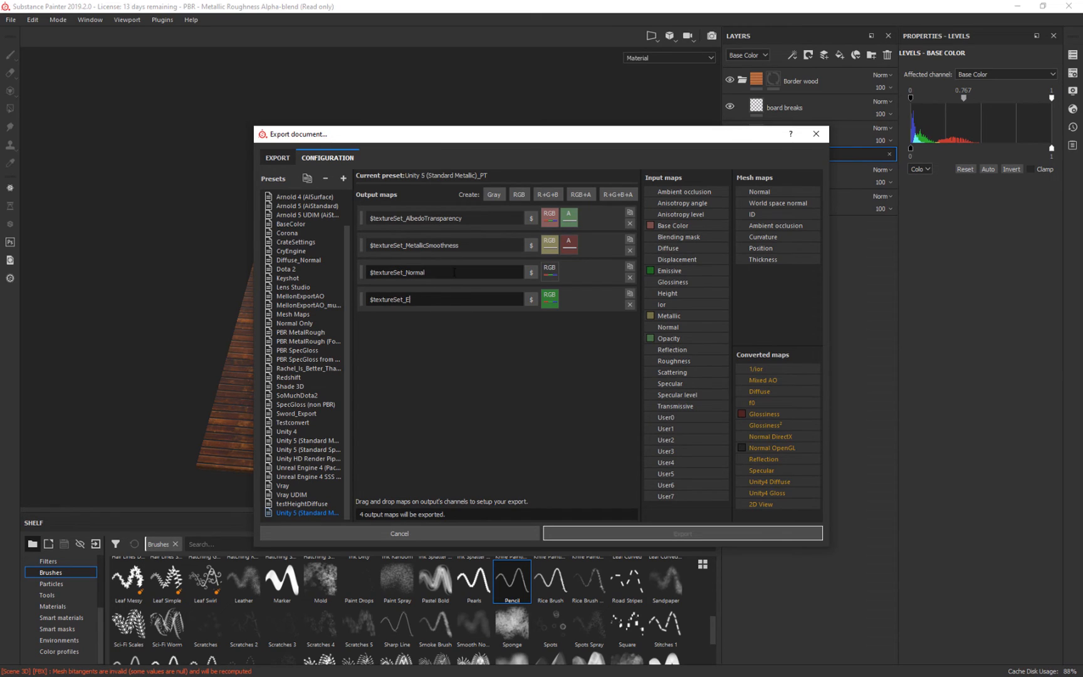
{"action": "left_click", "coordinate": [455, 272]}
{"action": "key", "text": "BackSpace"}
{"action": "key", "text": "BackSpace"}
{"action": "key", "text": "BackSpace"}
{"action": "key", "text": "BackSpace"}
{"action": "key", "text": "BackSpace"}
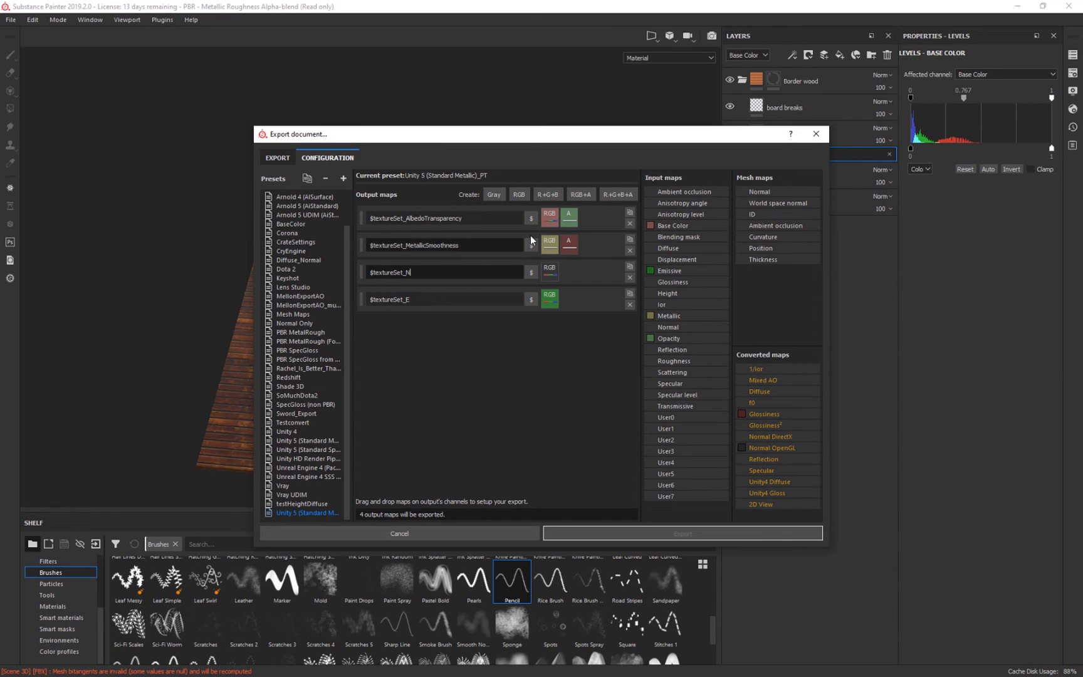
- Rename the preset's metallic smoothness output map as $textureSet_MS
{"action": "left_click", "coordinate": [465, 239]}
{"action": "key", "text": "BackSpace"}
{"action": "key", "text": "BackSpace"}
{"action": "key", "text": "BackSpace"}
{"action": "key", "text": "BackSpace"}
{"action": "key", "text": "BackSpace"}
{"action": "key", "text": "BackSpace"}
{"action": "key", "text": "BackSpace"}
{"action": "key", "text": "BackSpace"}
{"action": "key", "text": "BackSpace"}
{"action": "key", "text": "BackSpace"}
{"action": "key", "text": "BackSpace"}
{"action": "key", "text": "BackSpace"}
{"action": "key", "text": "BackSpace"}
{"action": "key", "text": "BackSpace"}
{"action": "key", "text": "BackSpace"}
{"action": "key", "text": "BackSpace"}
{"action": "key", "text": "BackSpace"}
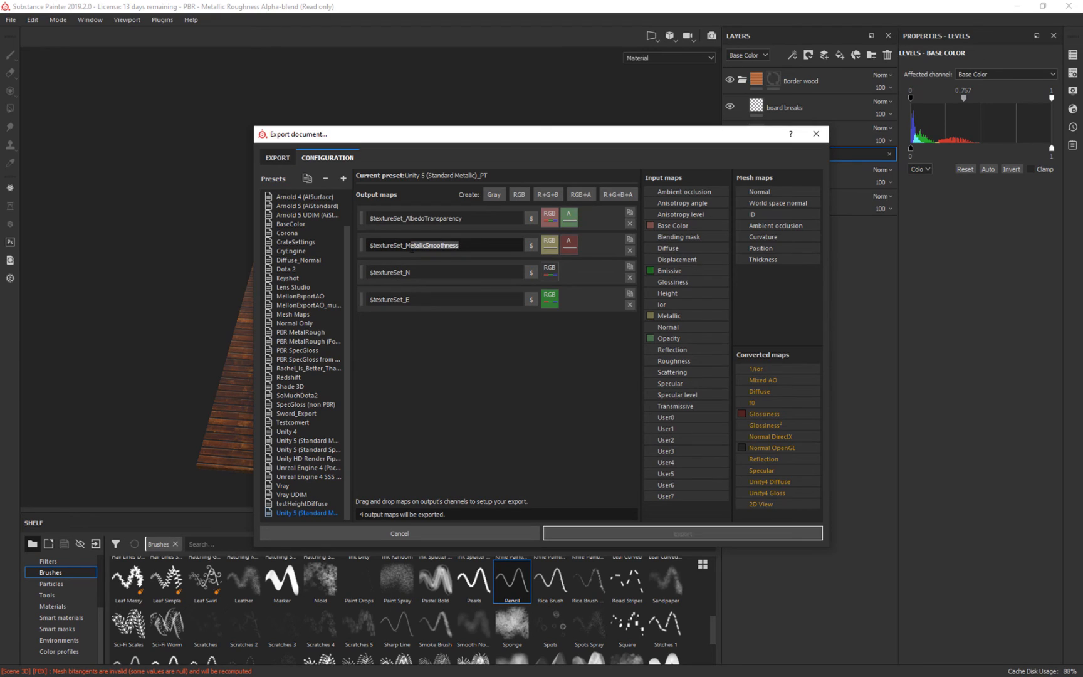
{"action": "type", "text": "Set_MS"}
- Shorten the albedo transparency output map name to $textureSet_A and return to the export settings
{"action": "left_click", "coordinate": [481, 215]}
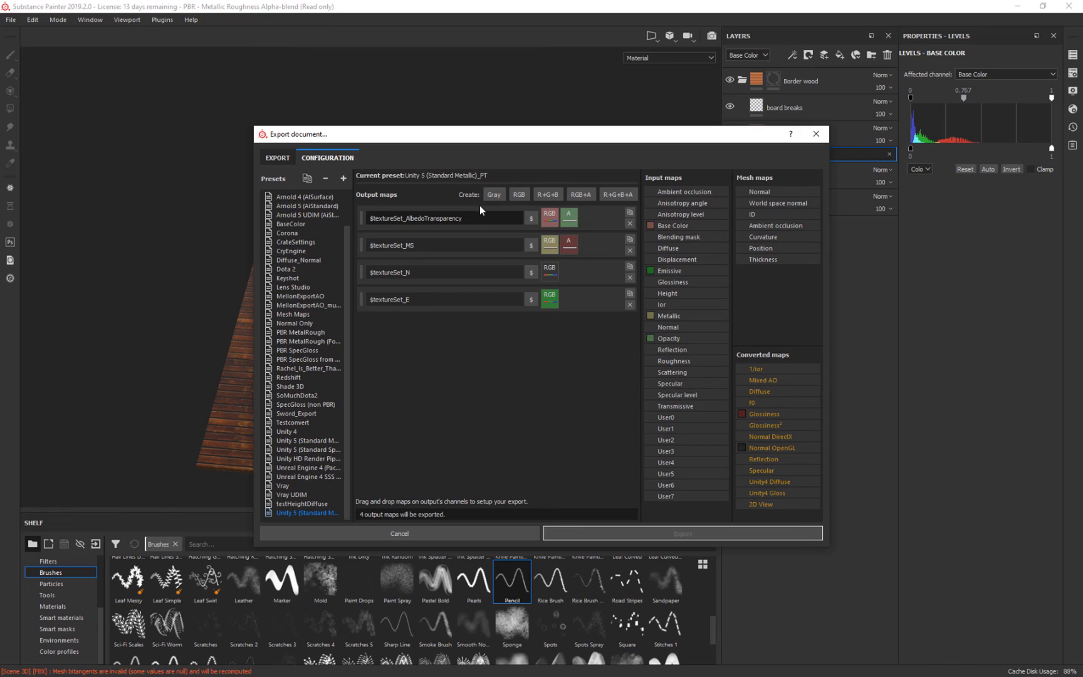
{"action": "key", "text": "BackSpace"}
{"action": "key", "text": "BackSpace"}
{"action": "key", "text": "BackSpace"}
{"action": "key", "text": "BackSpace"}
{"action": "key", "text": "BackSpace"}
{"action": "key", "text": "BackSpace"}
{"action": "key", "text": "BackSpace"}
{"action": "key", "text": "BackSpace"}
{"action": "key", "text": "BackSpace"}
{"action": "key", "text": "BackSpace"}
{"action": "key", "text": "BackSpace"}
{"action": "key", "text": "BackSpace"}
{"action": "key", "text": "BackSpace"}
{"action": "left_click", "coordinate": [276, 158]}
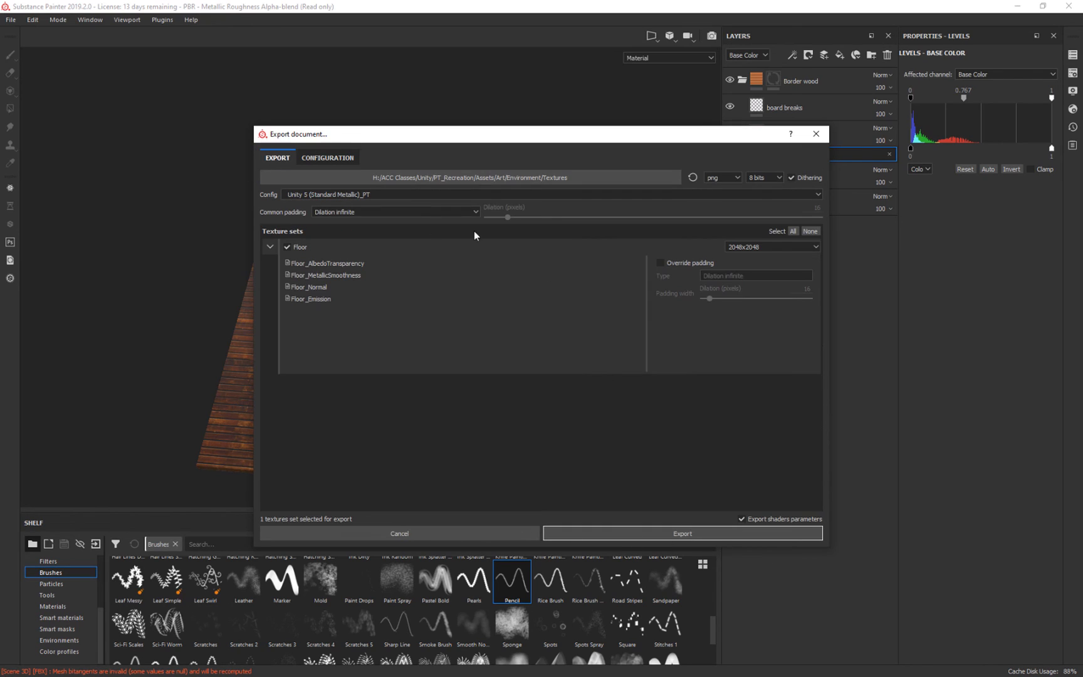
- Try to refresh the Floor set's listed map names by reselecting the Unity 5 (Standard Metallic)_PT configuration
{"action": "left_click", "coordinate": [316, 194]}
{"action": "left_click", "coordinate": [324, 264]}
{"action": "left_click", "coordinate": [333, 159]}
{"action": "left_click", "coordinate": [277, 157]}
- Refresh the listed map names by switching the configuration to testHeightDiffuse and back to Unity 5 (Standard Metallic)_PT
{"action": "left_click", "coordinate": [322, 194]}
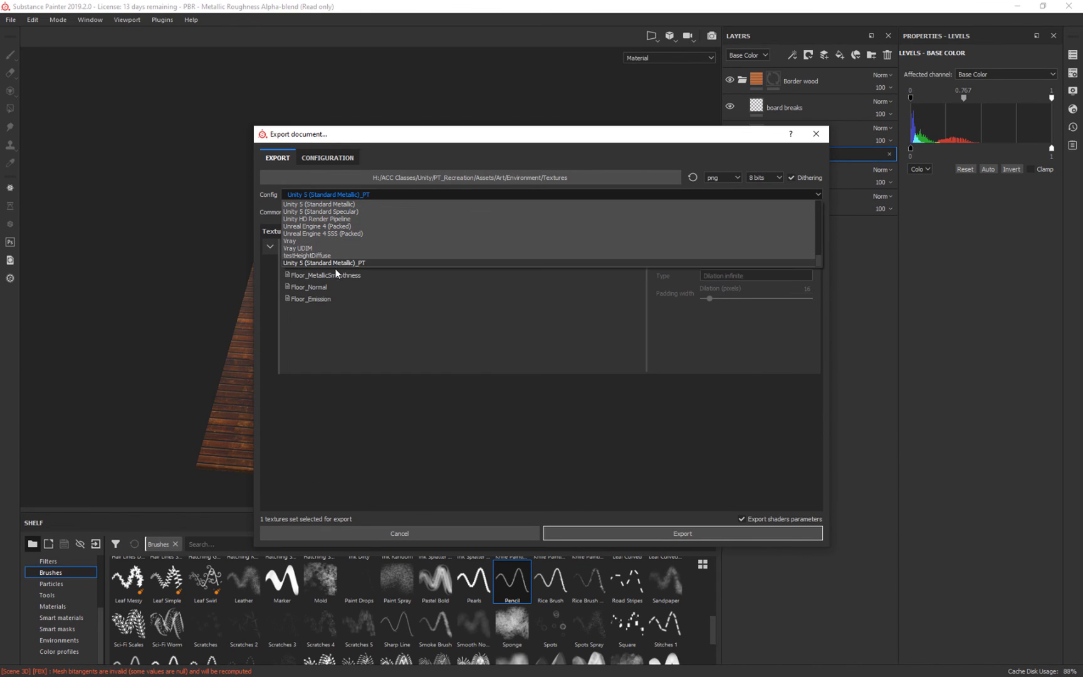
{"action": "left_click", "coordinate": [333, 256]}
{"action": "left_click", "coordinate": [342, 194]}
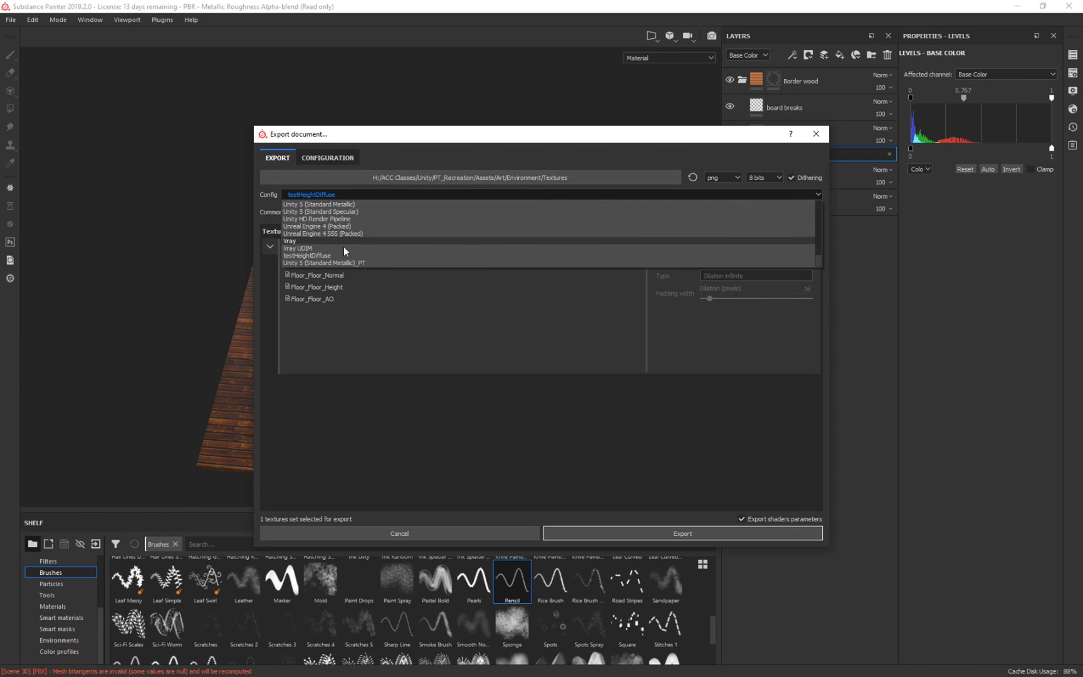
{"action": "left_click", "coordinate": [339, 265]}
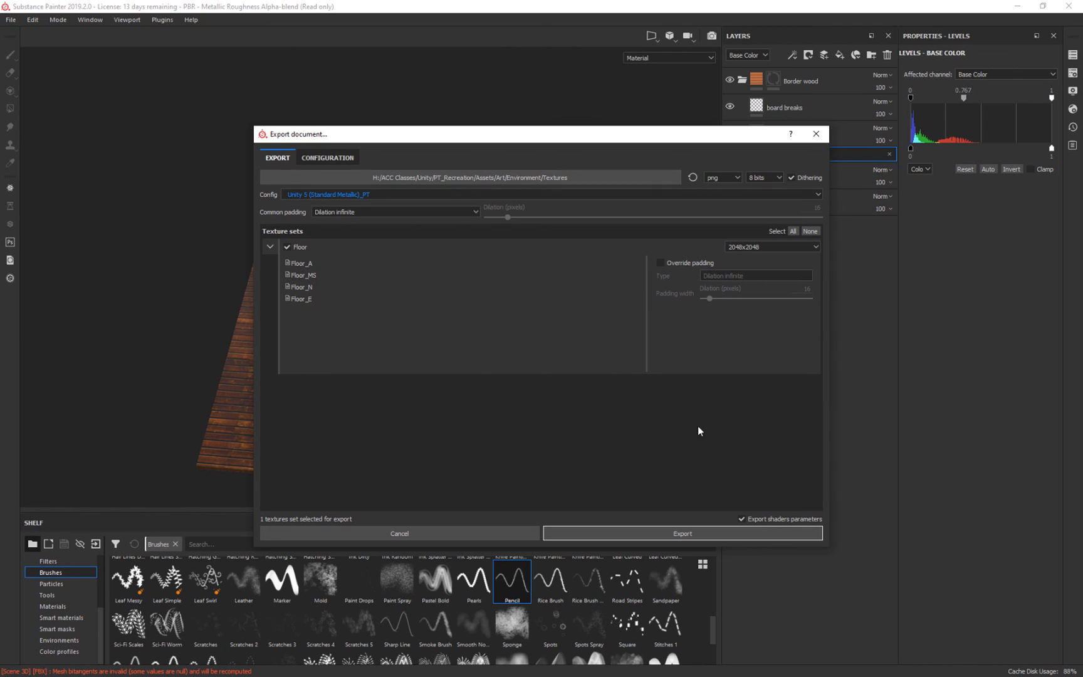
- Export the Floor texture set as 8-bit PNG maps and close the export dialog
{"action": "left_click", "coordinate": [747, 534]}
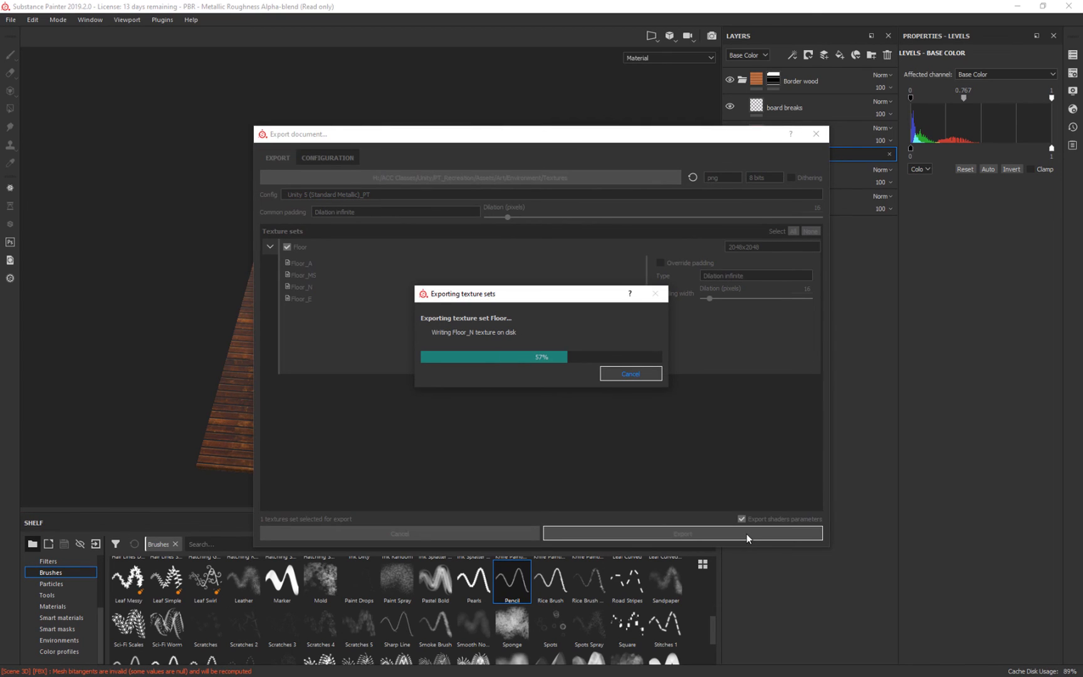
{"action": "key", "text": "Return"}
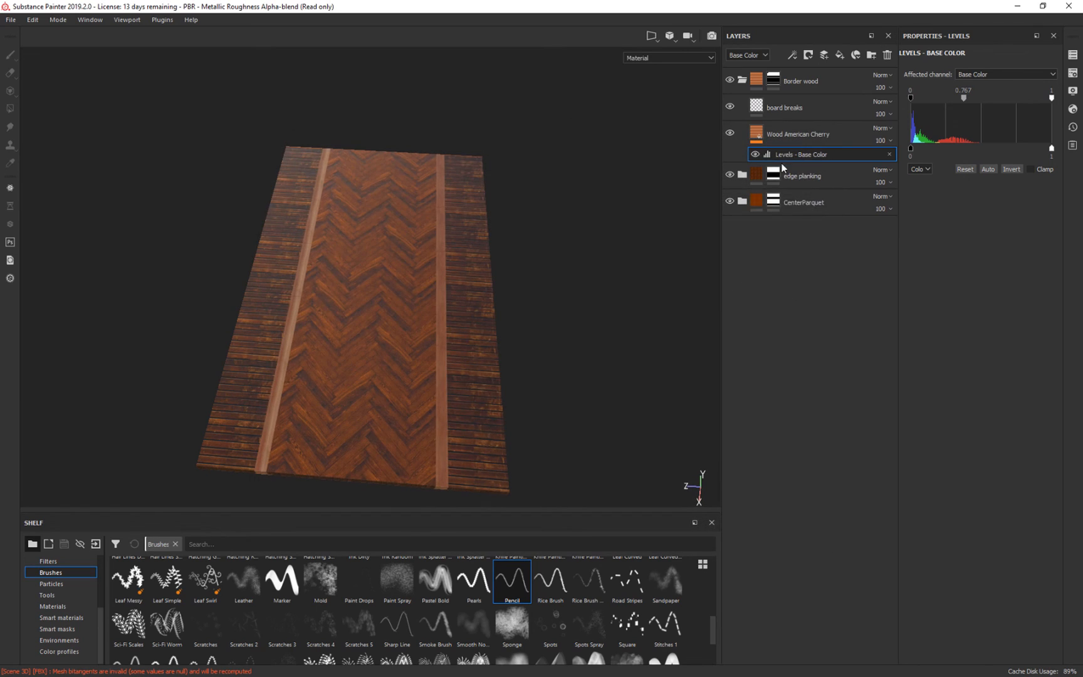